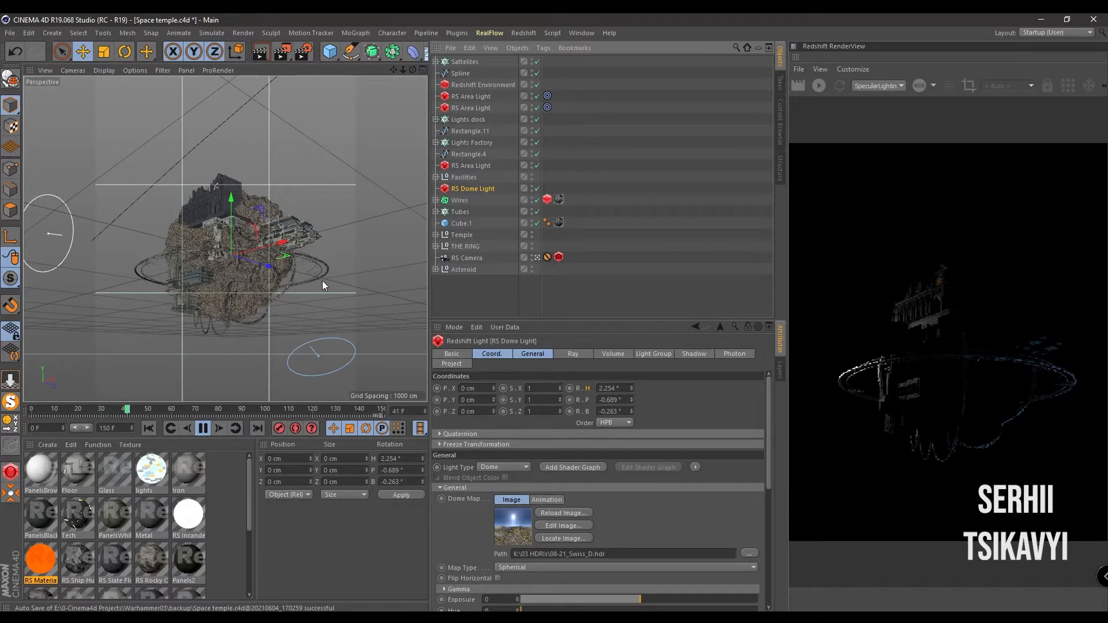
- Stop playback, solo the Asteroid group and inspect its Landscape object, and return to the full scene
{"action": "left_click", "coordinate": [203, 428]}
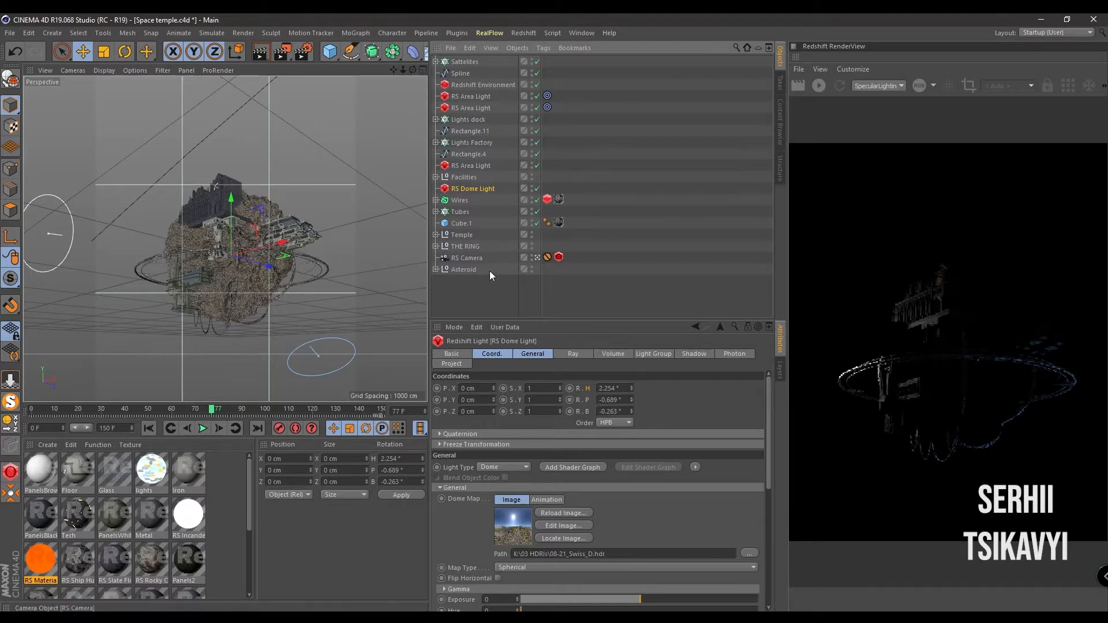
{"action": "left_click", "coordinate": [466, 270]}
{"action": "left_click", "coordinate": [9, 409]}
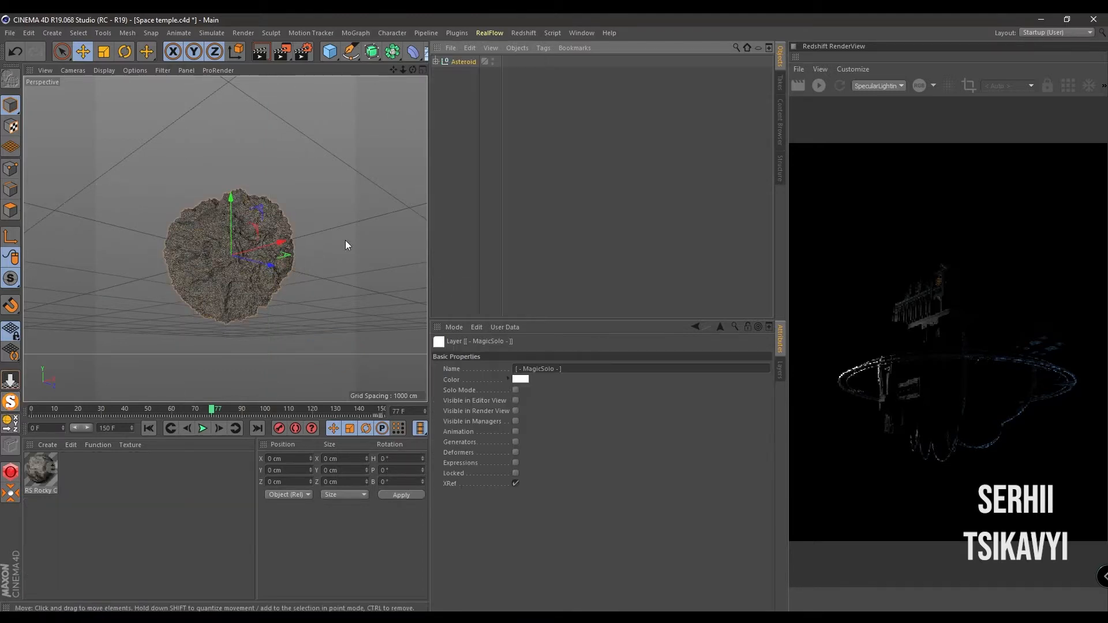
{"action": "left_click", "coordinate": [436, 63]}
{"action": "left_click", "coordinate": [474, 73]}
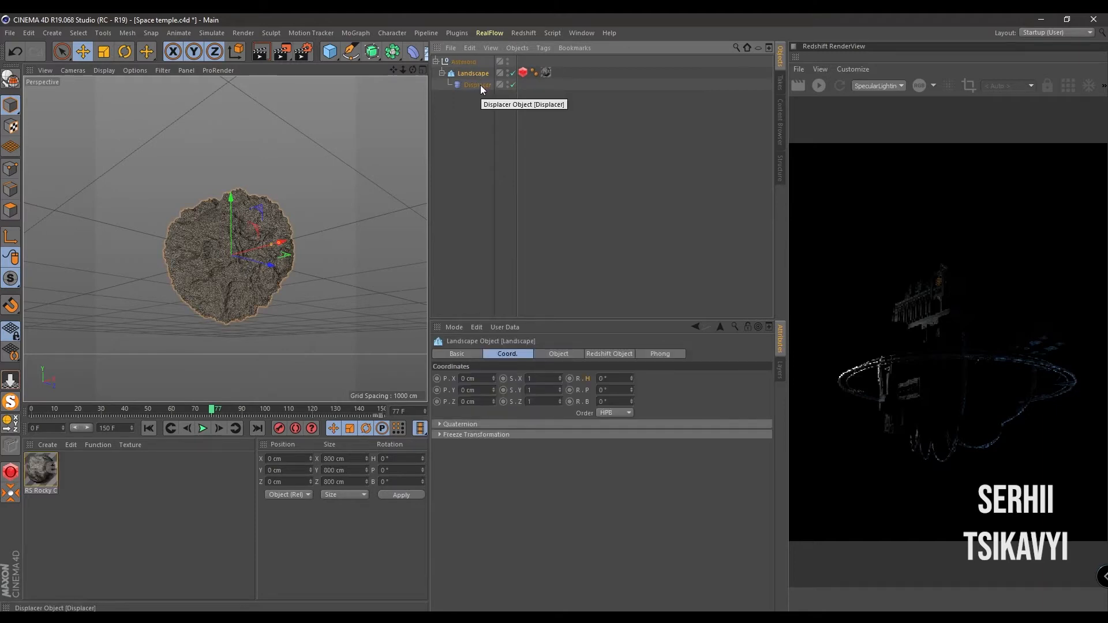
{"action": "left_click", "coordinate": [6, 406]}
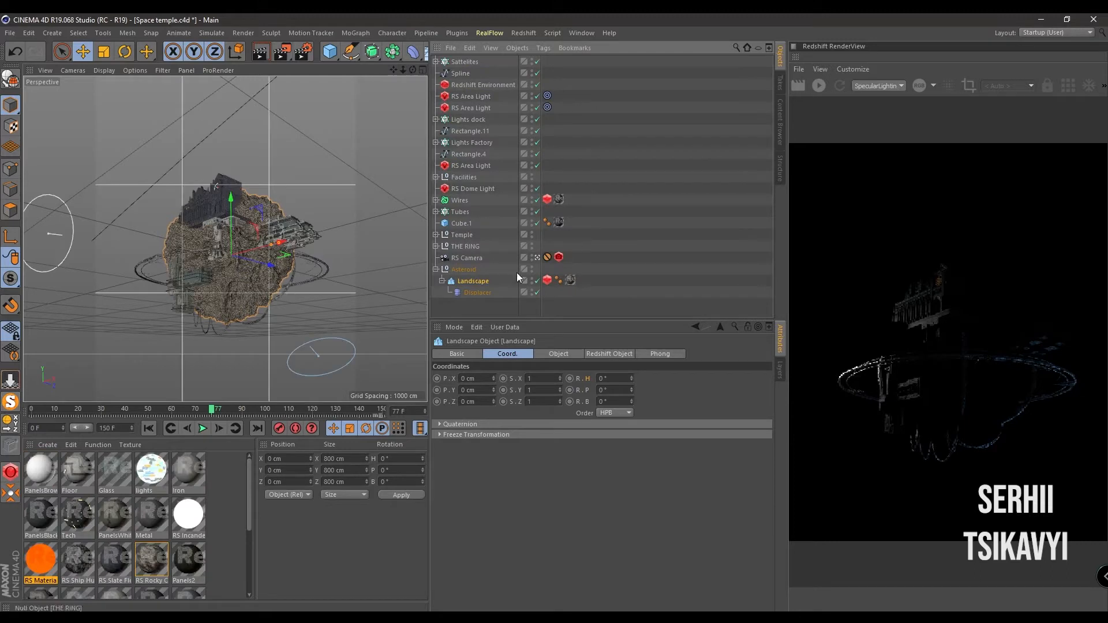
- Solo THE RING group and the Temple group in turn to examine each, restoring the full scene each time
{"action": "left_click", "coordinate": [457, 247]}
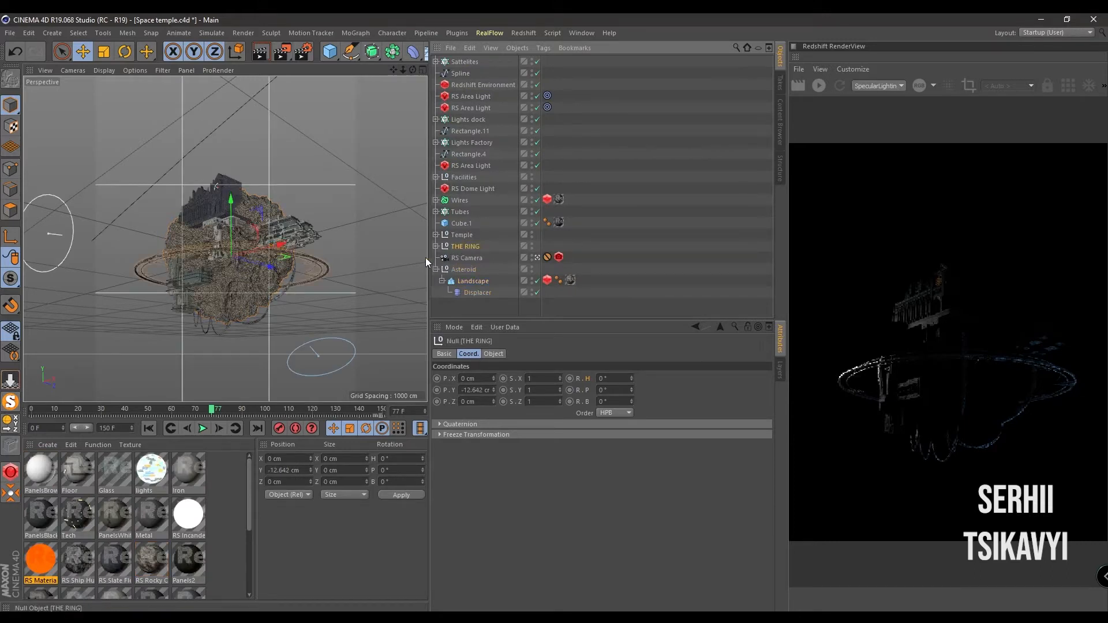
{"action": "left_click", "coordinate": [9, 402]}
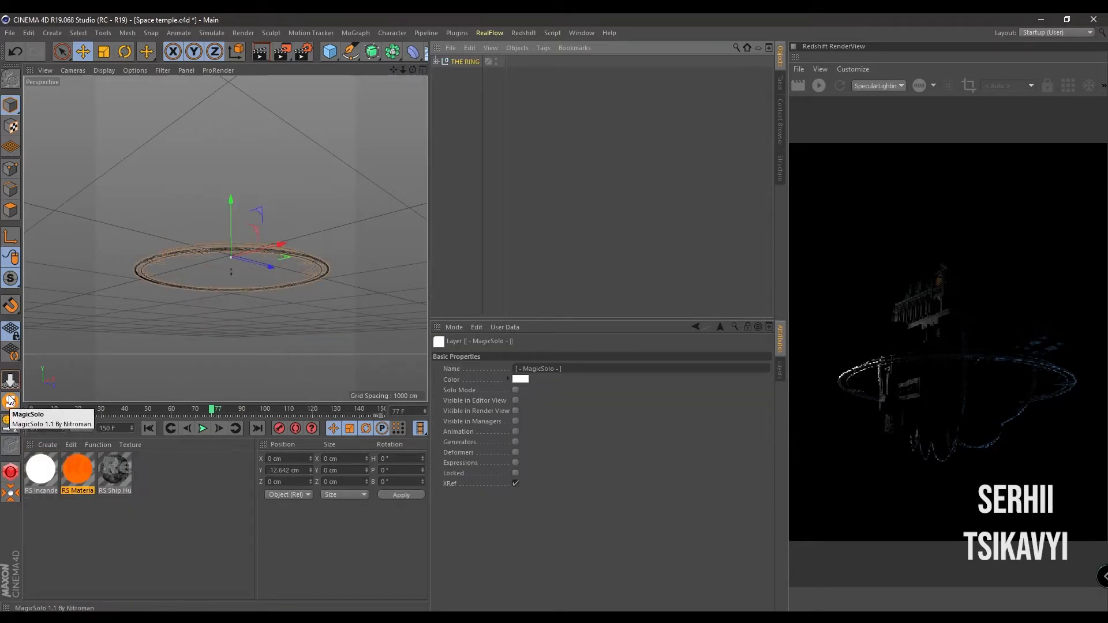
{"action": "left_click", "coordinate": [9, 400]}
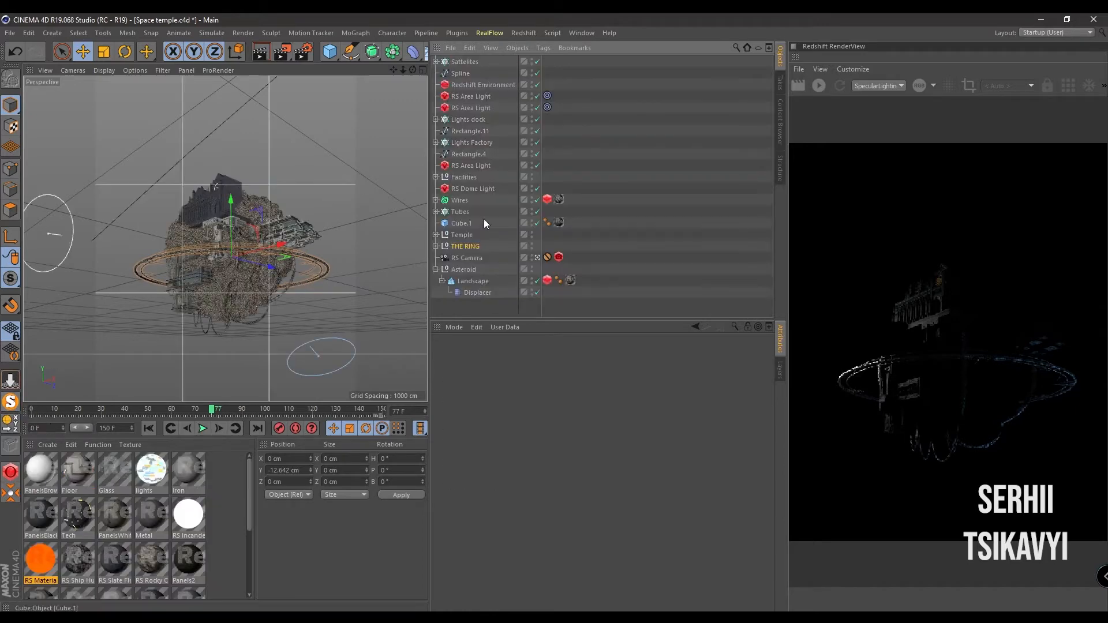
{"action": "left_click", "coordinate": [461, 236]}
{"action": "left_click", "coordinate": [9, 402]}
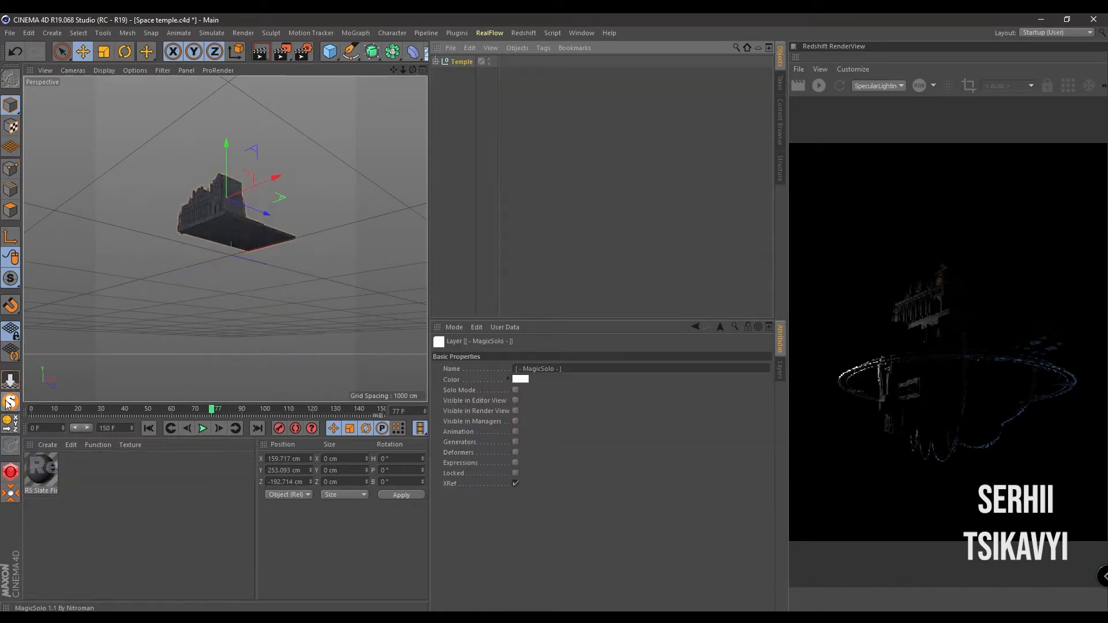
{"action": "left_click", "coordinate": [8, 402]}
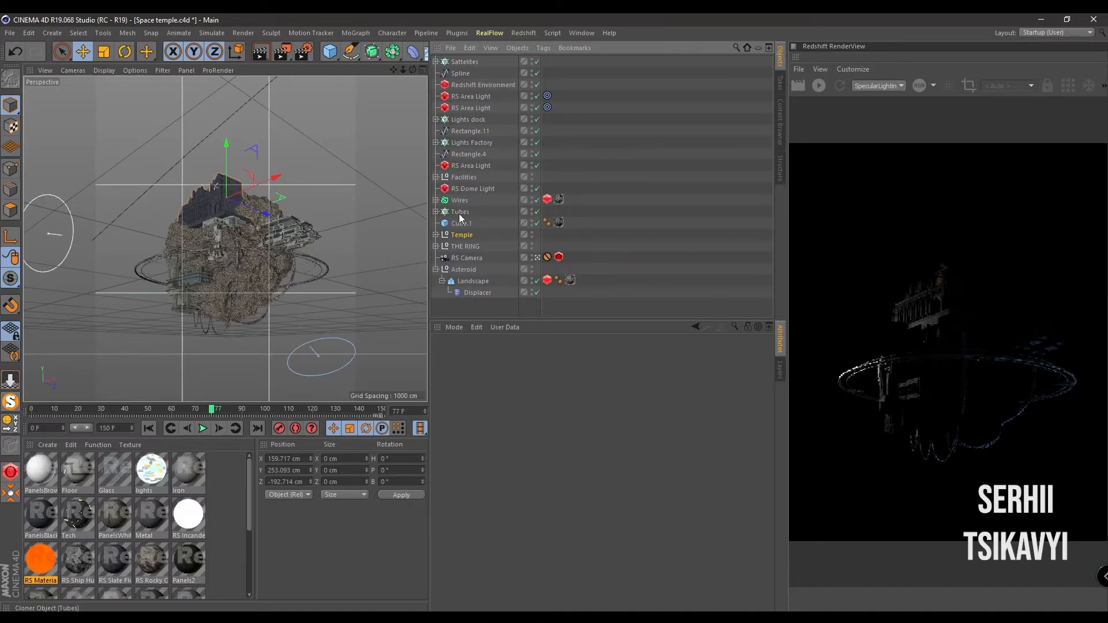
- Examine the Facilities group in solo, and inspect the dome light, area light and Redshift Environment objects in the full scene
{"action": "left_click", "coordinate": [465, 177]}
{"action": "left_click", "coordinate": [8, 402]}
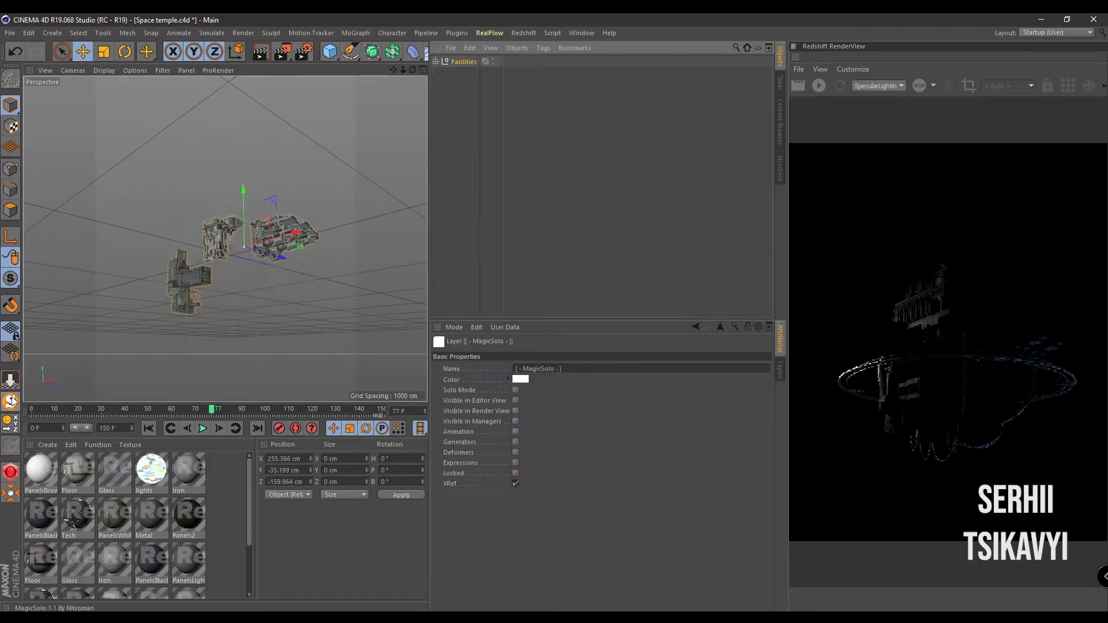
{"action": "left_click", "coordinate": [8, 402]}
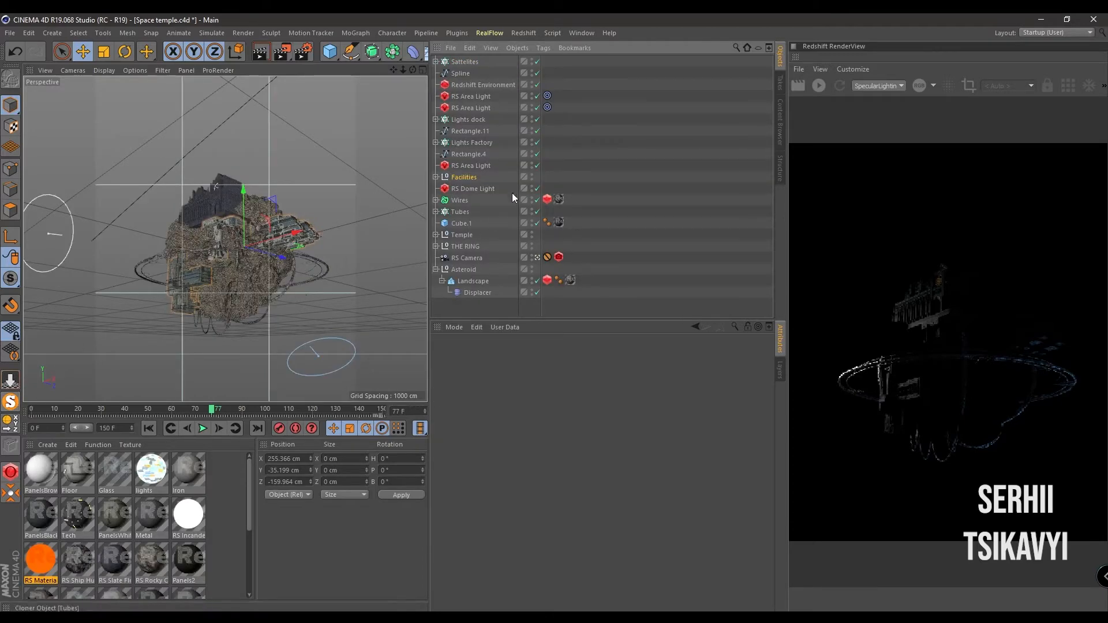
{"action": "left_click", "coordinate": [467, 188]}
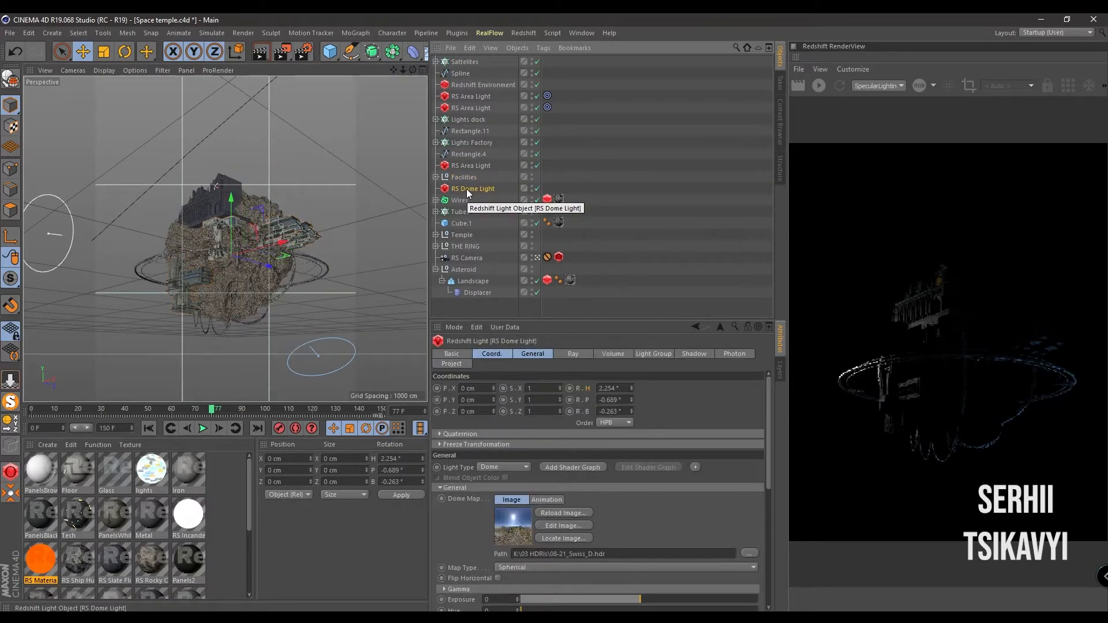
{"action": "left_click", "coordinate": [480, 108]}
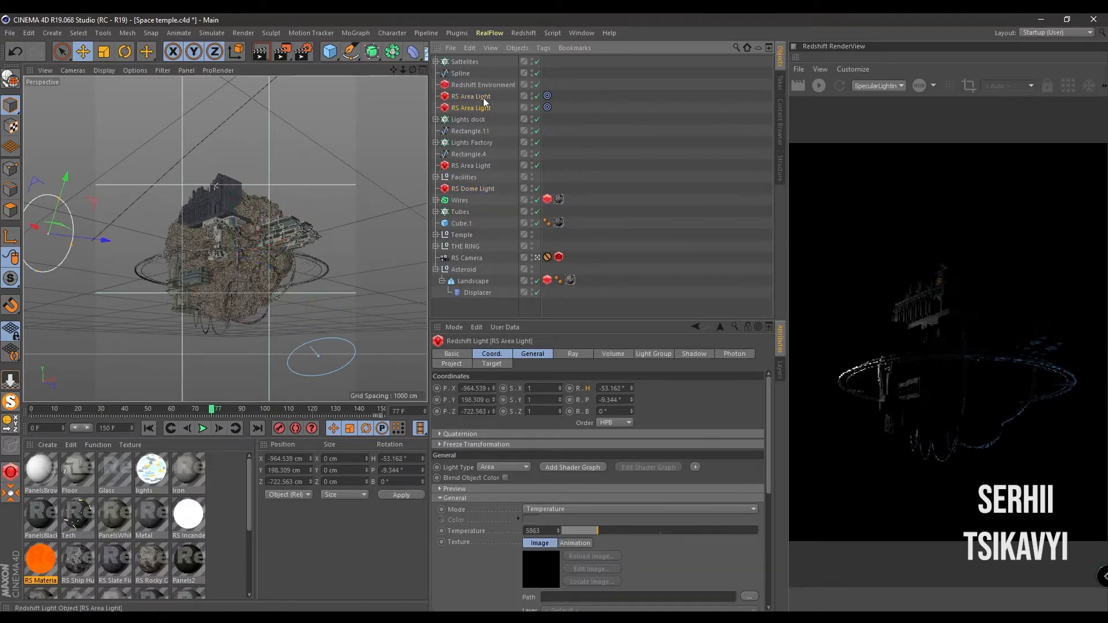
{"action": "left_click", "coordinate": [494, 86]}
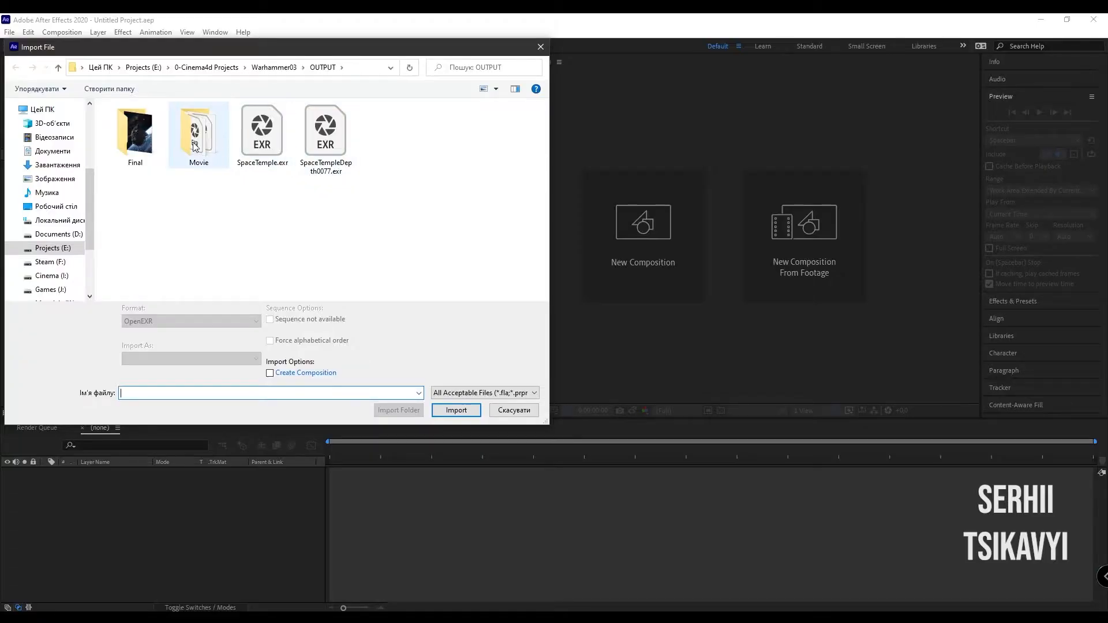
- In After Effects, import SpaceTemple0000.exr from the Movie folder as an OpenEXR sequence and create a composition from it
{"action": "double_click", "coordinate": [195, 147]}
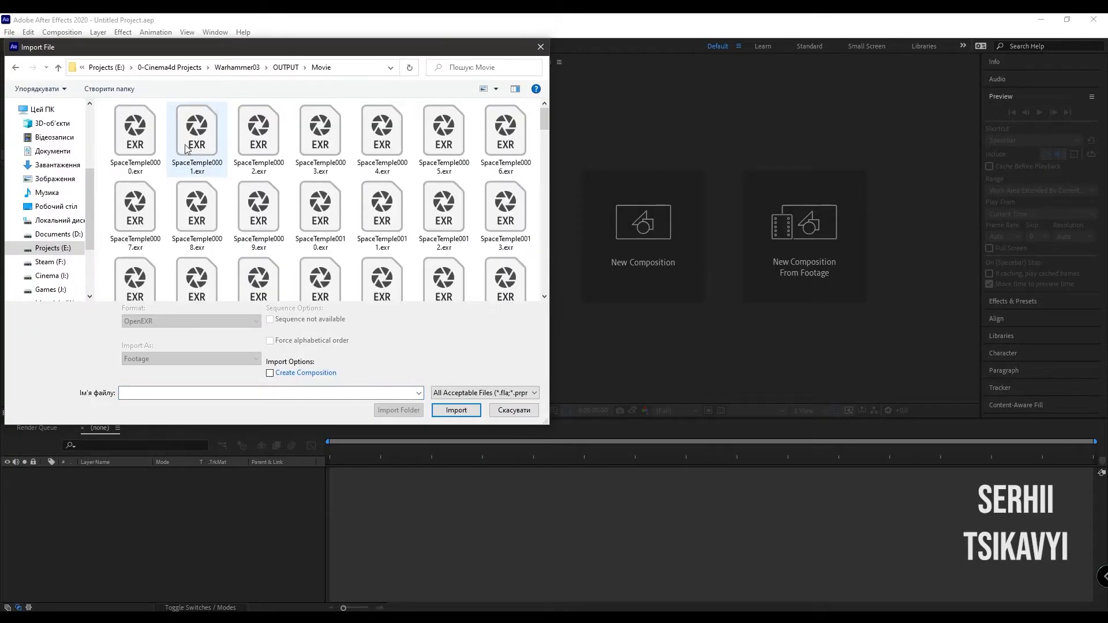
{"action": "left_click", "coordinate": [158, 130]}
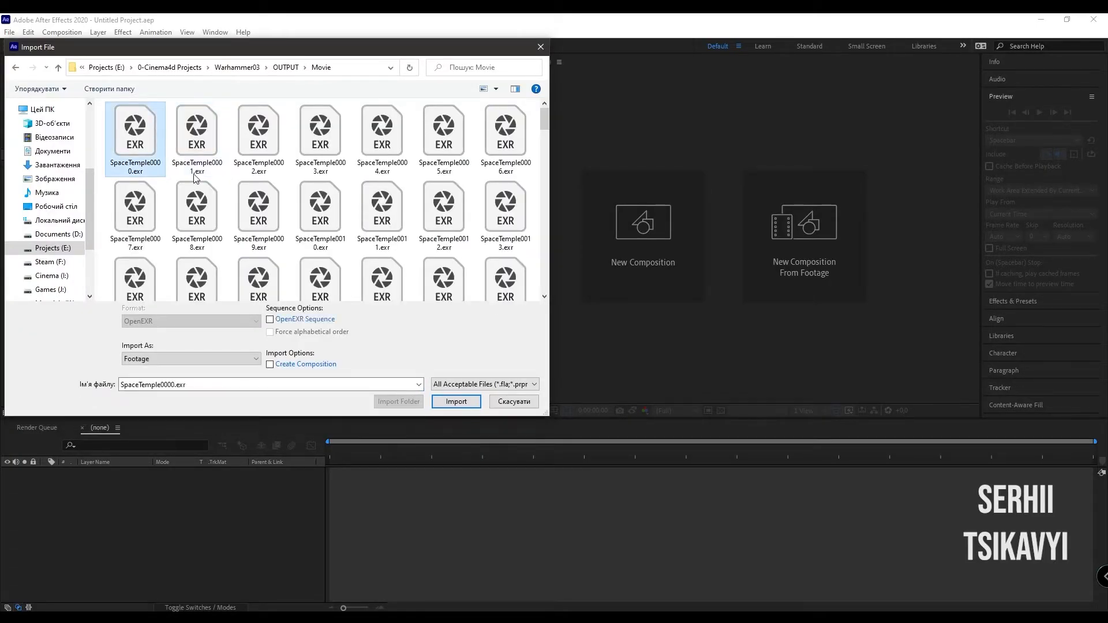
{"action": "left_click", "coordinate": [310, 320]}
{"action": "left_click", "coordinate": [456, 401]}
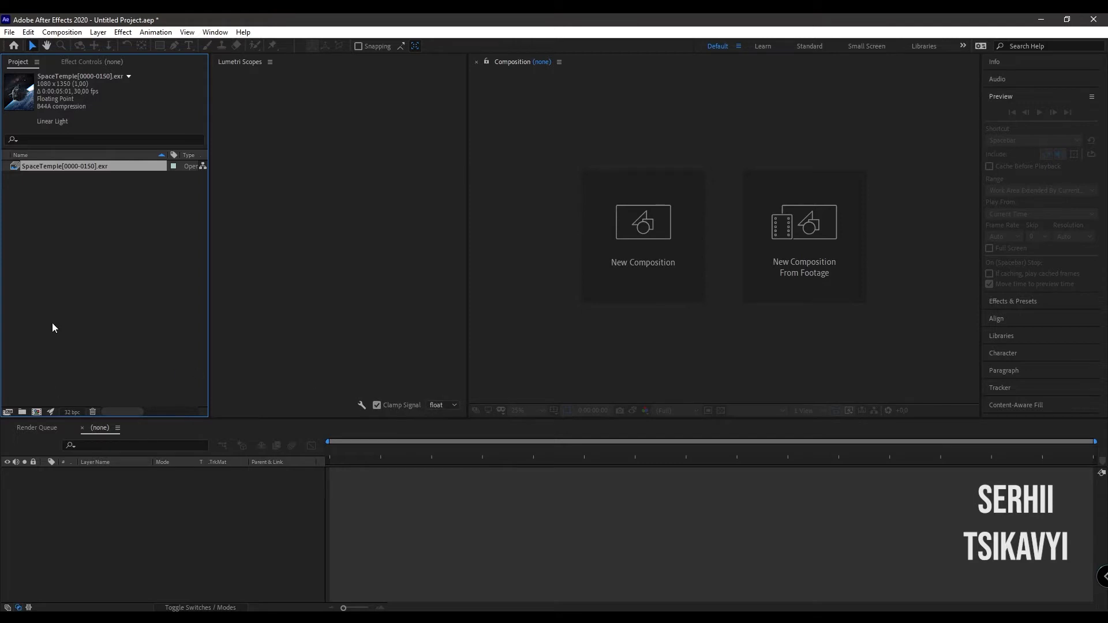
{"action": "left_click_drag", "start_coordinate": [102, 165], "coordinate": [36, 411]}
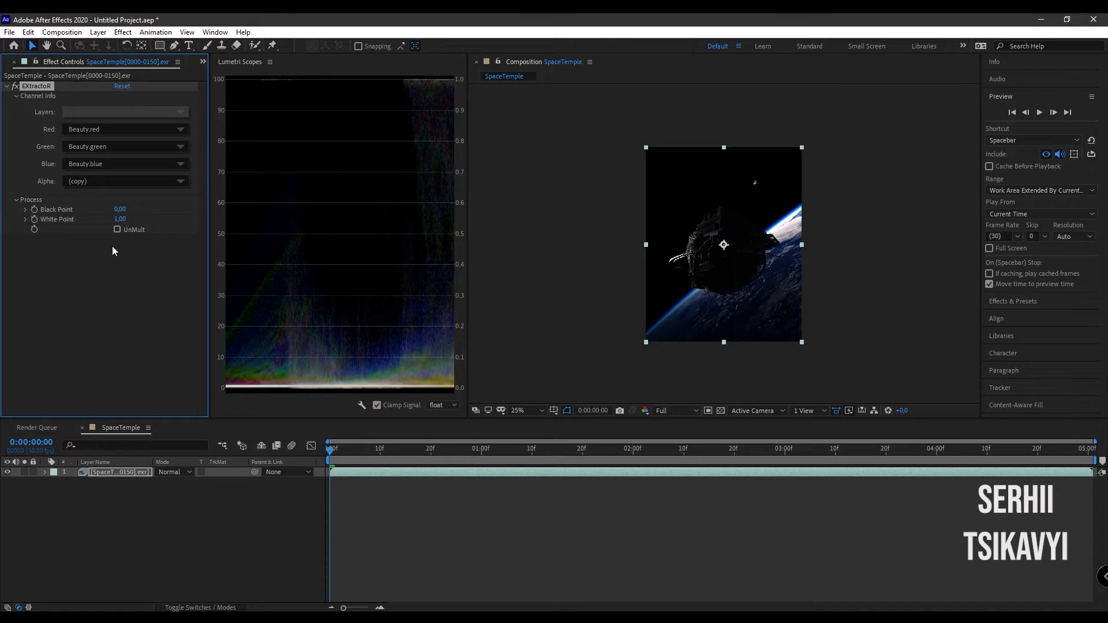
- Apply the Levels effect to the beauty layer with Input White at about 0.63 and Gamma at about 1.39
{"action": "key", "text": "ctrl+space"}
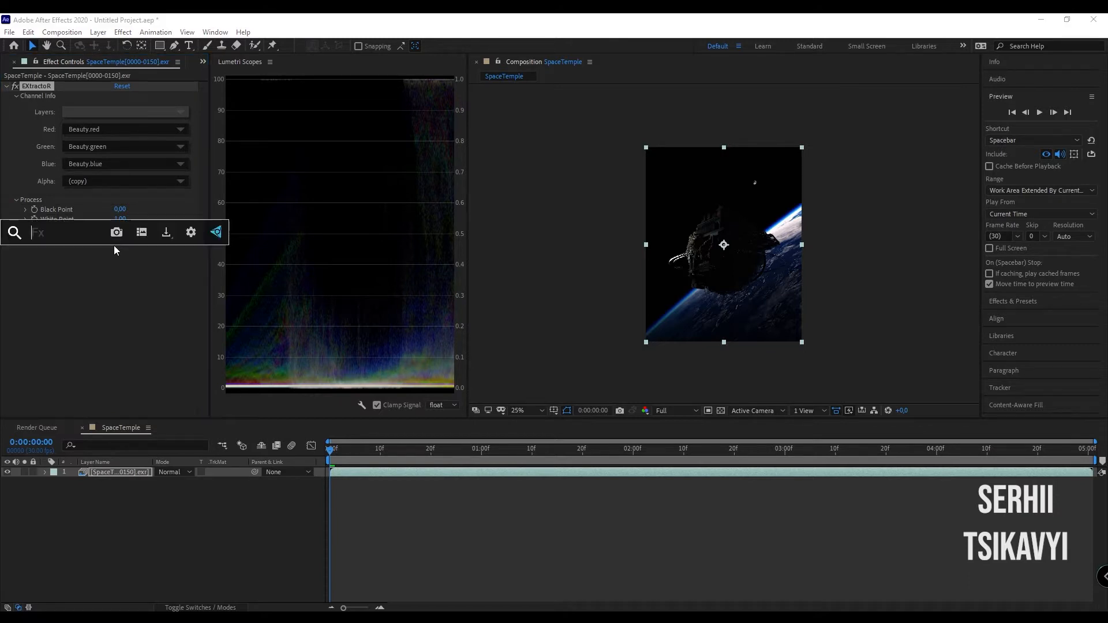
{"action": "type", "text": "levels"}
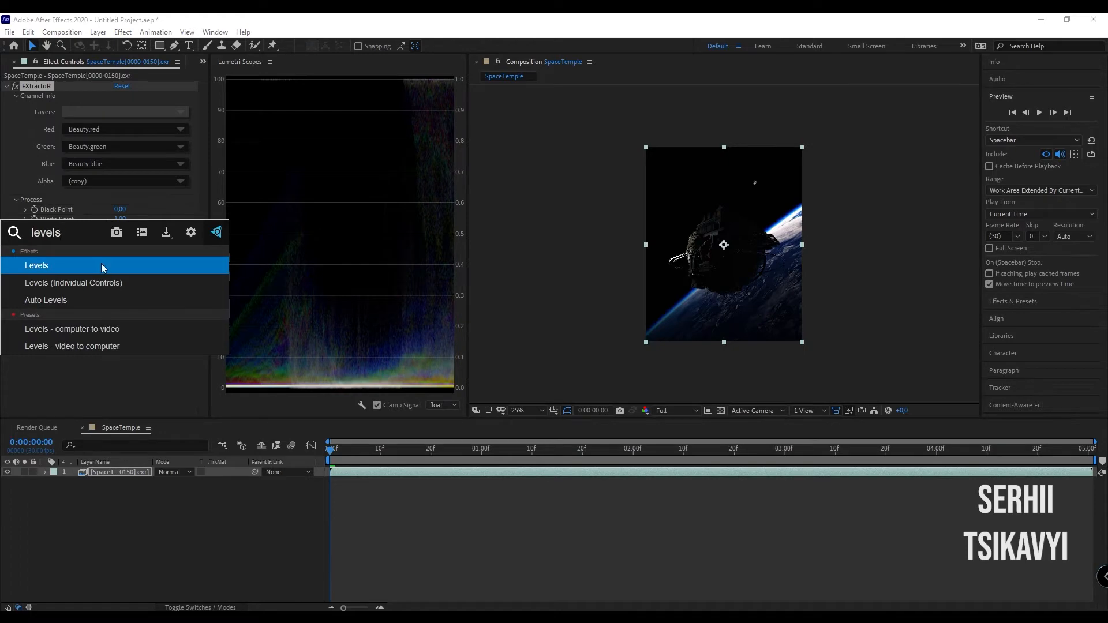
{"action": "left_click", "coordinate": [102, 265]}
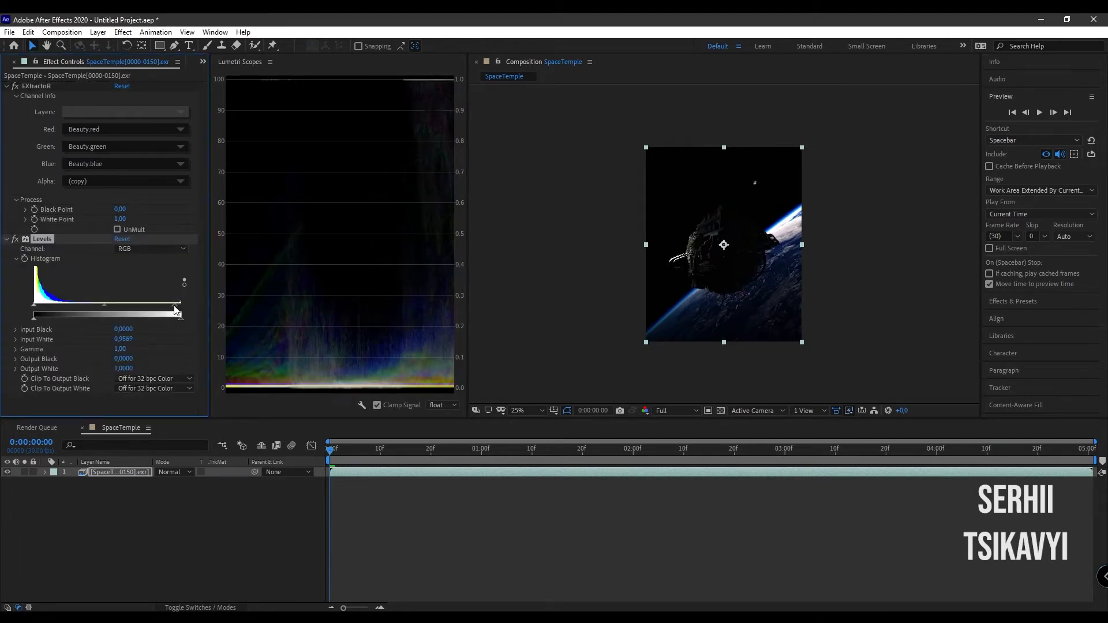
{"action": "left_click_drag", "start_coordinate": [181, 304], "coordinate": [69, 307]}
- Duplicate the SpaceTemple layer and remove the Levels effect from the upper copy
{"action": "left_click", "coordinate": [109, 472]}
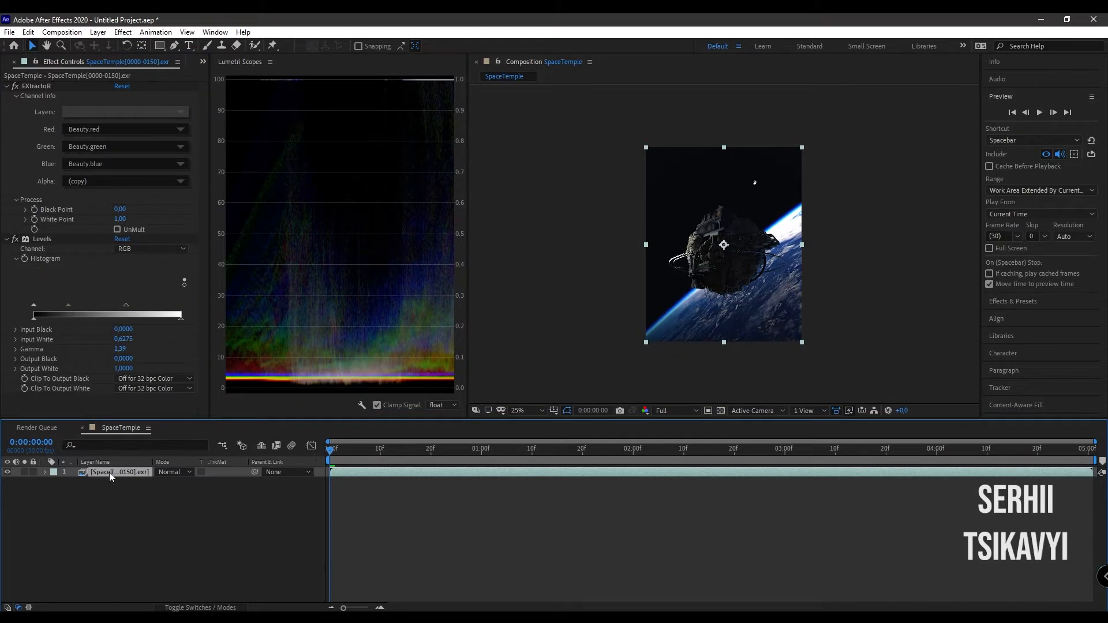
{"action": "key", "text": "ctrl+d"}
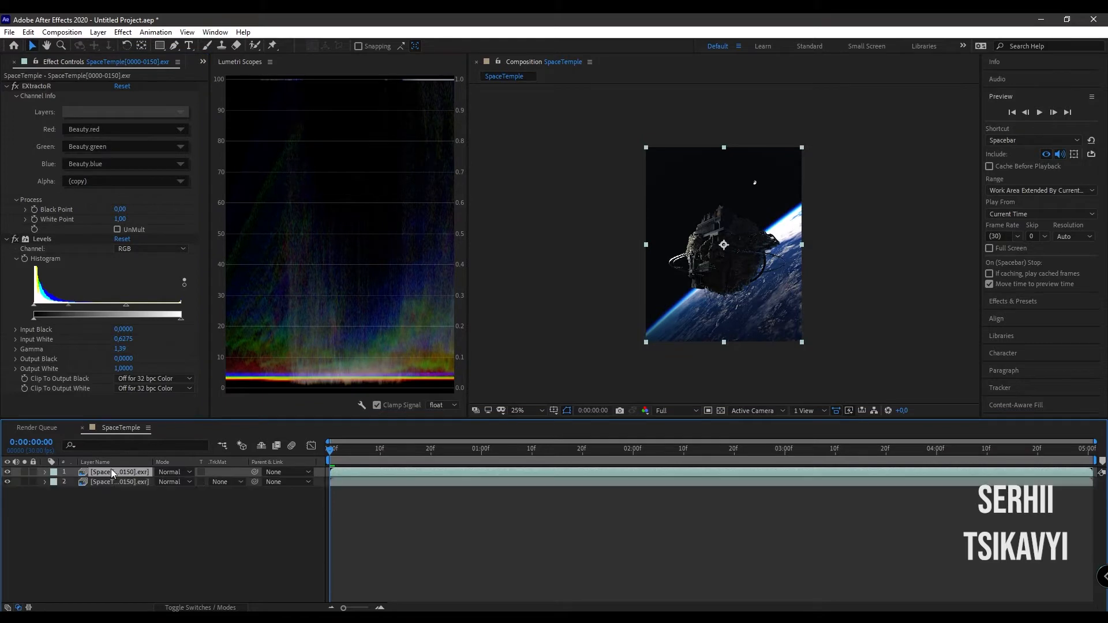
{"action": "left_click", "coordinate": [47, 238]}
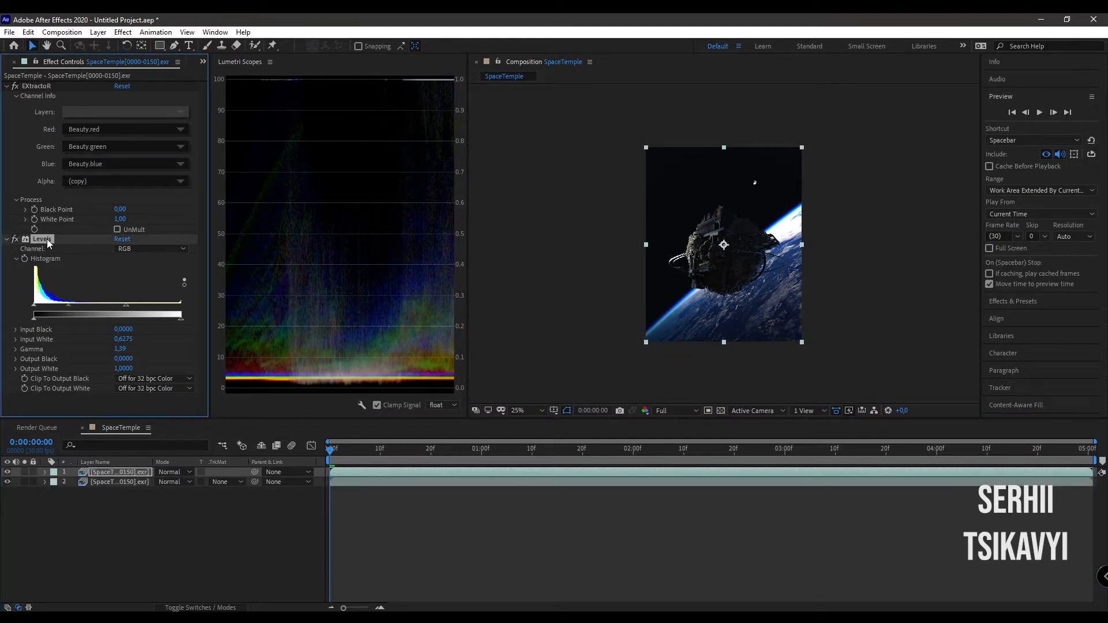
{"action": "key", "text": "Delete"}
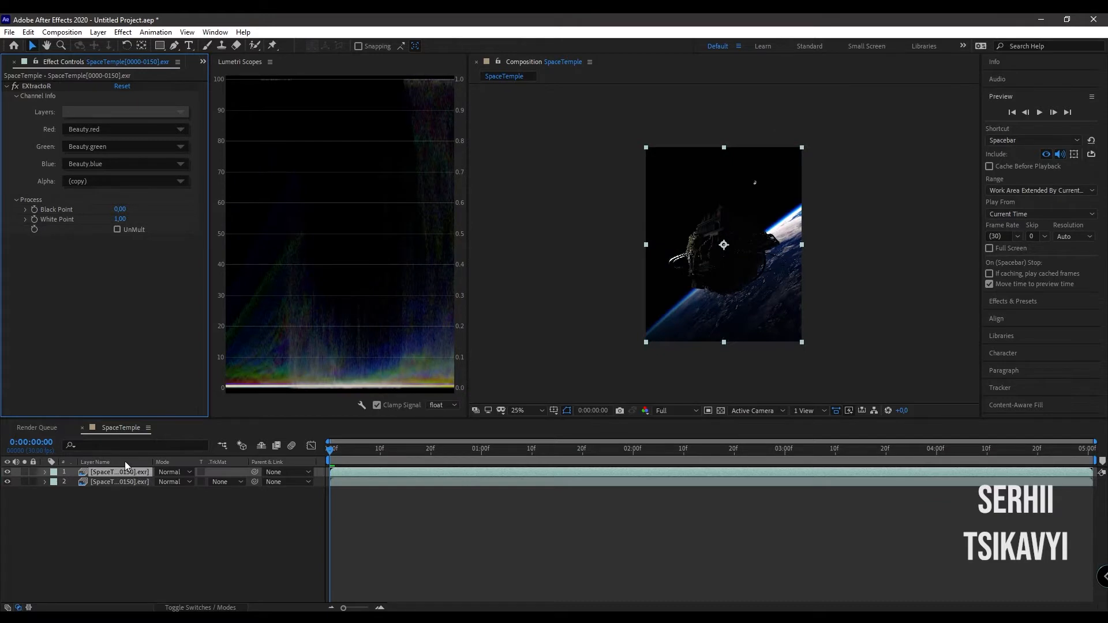
- Switch the upper copy's EXtractoR channels to SpecularLighting and set the layer's blending mode to Screen
{"action": "left_click", "coordinate": [96, 114]}
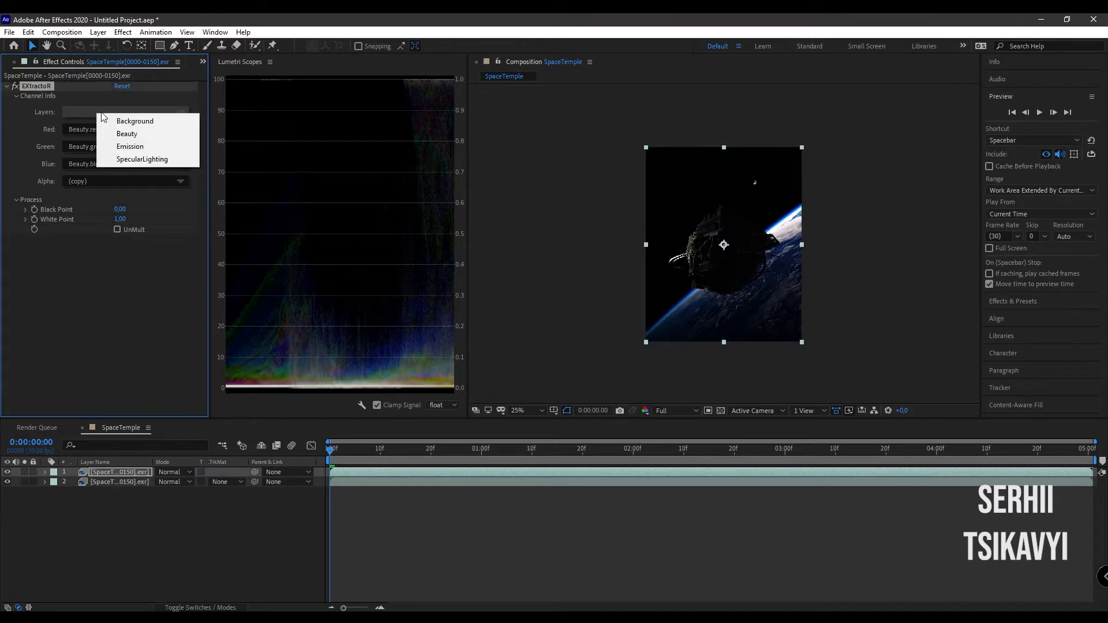
{"action": "left_click", "coordinate": [127, 160]}
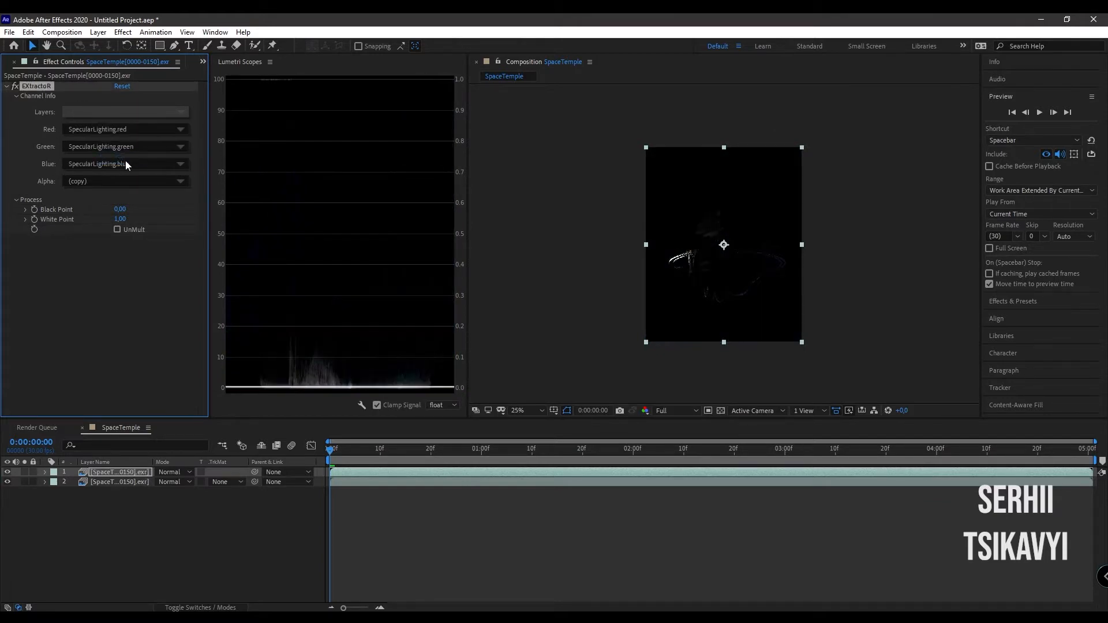
{"action": "left_click", "coordinate": [173, 471]}
{"action": "left_click", "coordinate": [235, 255]}
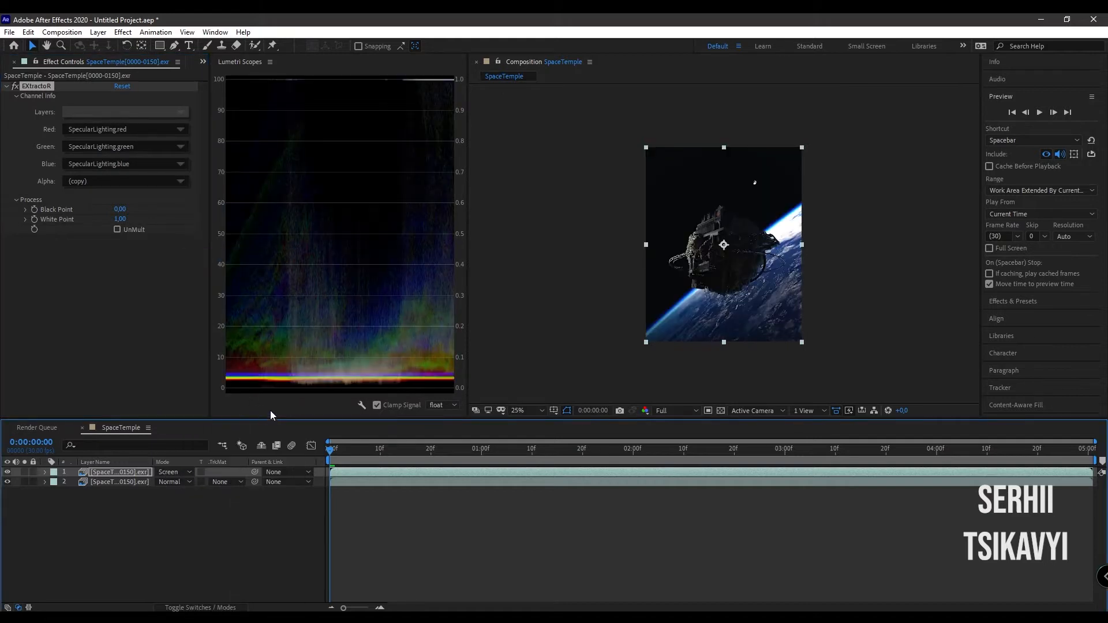
- Compare the image with and without the specular layer, and change that layer's blending mode to Add
{"action": "left_click", "coordinate": [7, 471]}
{"action": "left_click", "coordinate": [7, 472]}
{"action": "scroll", "coordinate": [722, 279], "scroll_direction": "up", "scroll_amount": 4}
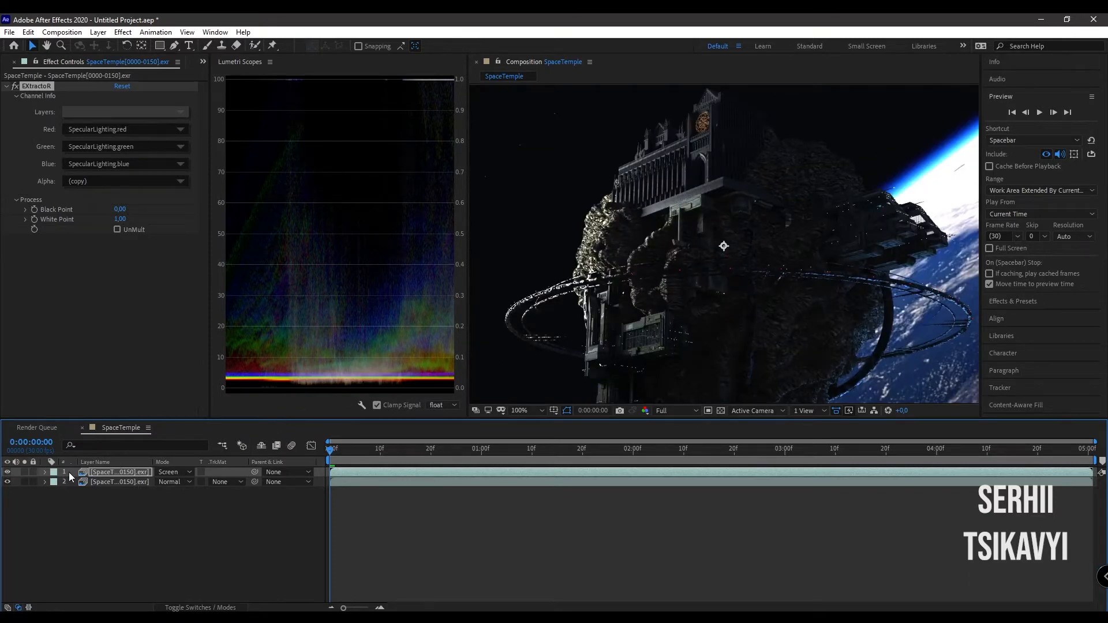
{"action": "left_click", "coordinate": [173, 471]}
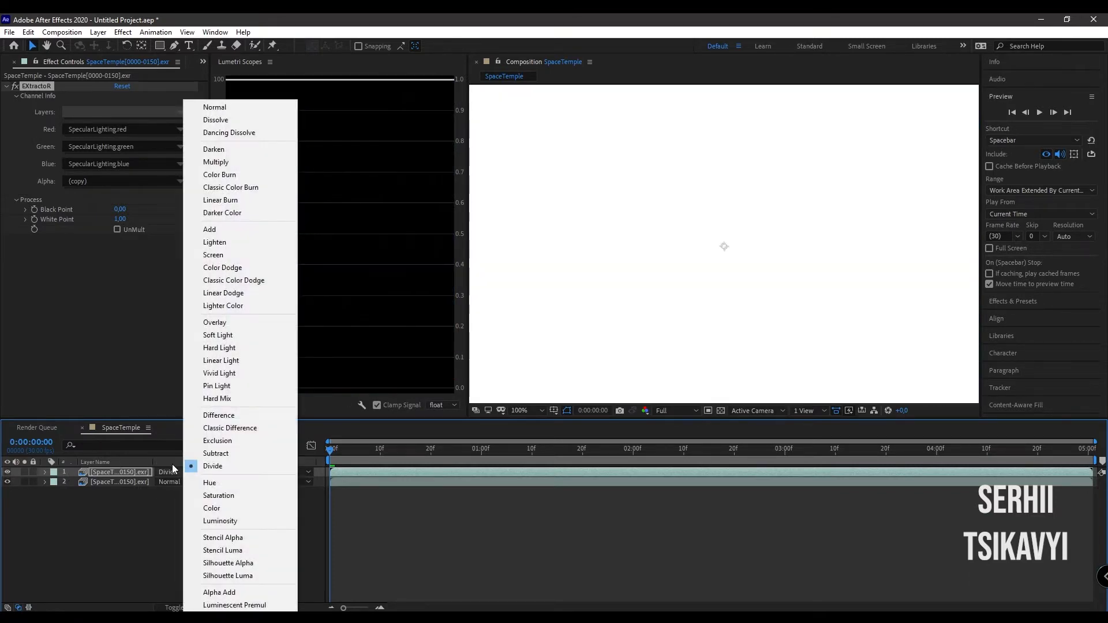
{"action": "left_click", "coordinate": [236, 230]}
{"action": "scroll", "coordinate": [723, 313], "scroll_direction": "down", "scroll_amount": 2}
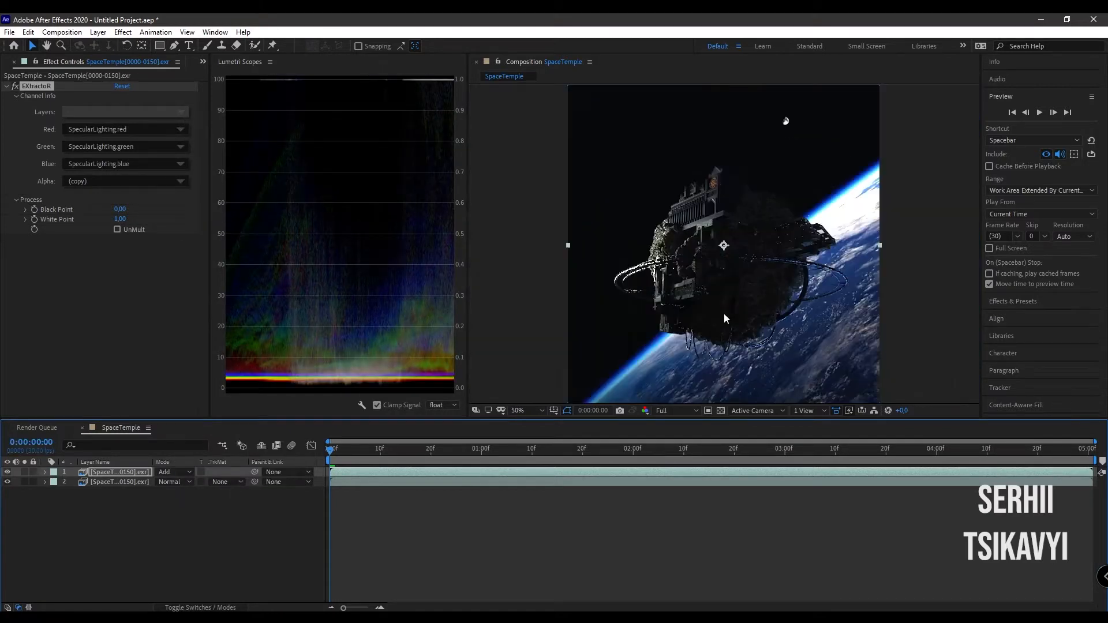
{"action": "scroll", "coordinate": [720, 313], "scroll_direction": "up", "scroll_amount": 1}
- Apply the Deep Glow effect to the specular layer with a Radius of 150 and an Exposure of 0.4
{"action": "key", "text": "ctrl+space"}
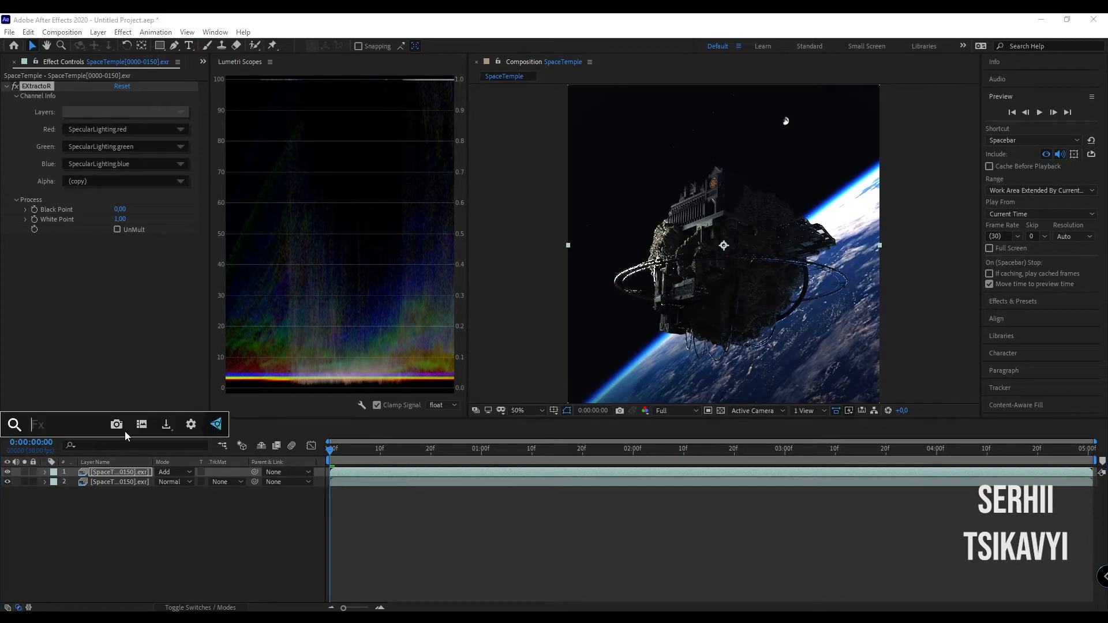
{"action": "type", "text": "de"}
{"action": "key", "text": "Return"}
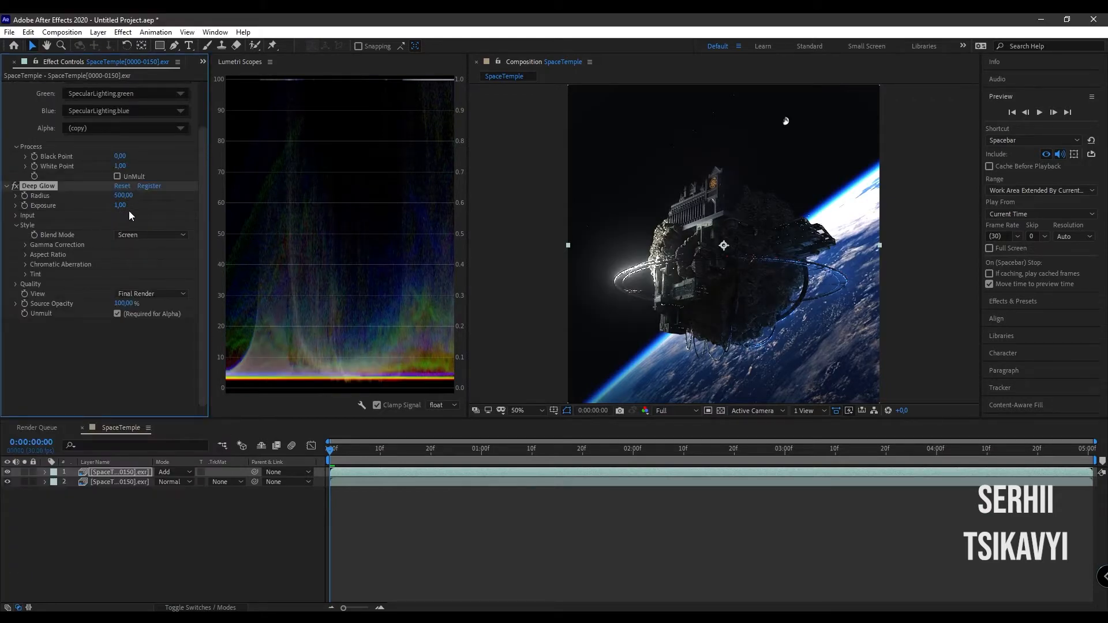
{"action": "left_click", "coordinate": [124, 195]}
{"action": "type", "text": "150"}
{"action": "left_click", "coordinate": [120, 206]}
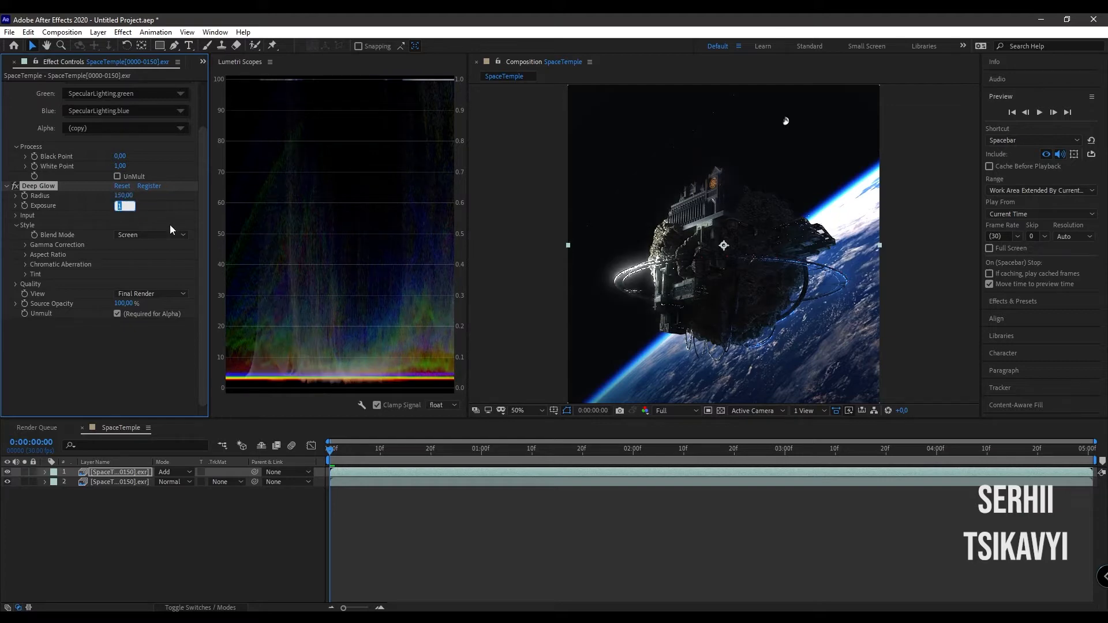
{"action": "type", "text": ".4"}
{"action": "left_click", "coordinate": [104, 369]}
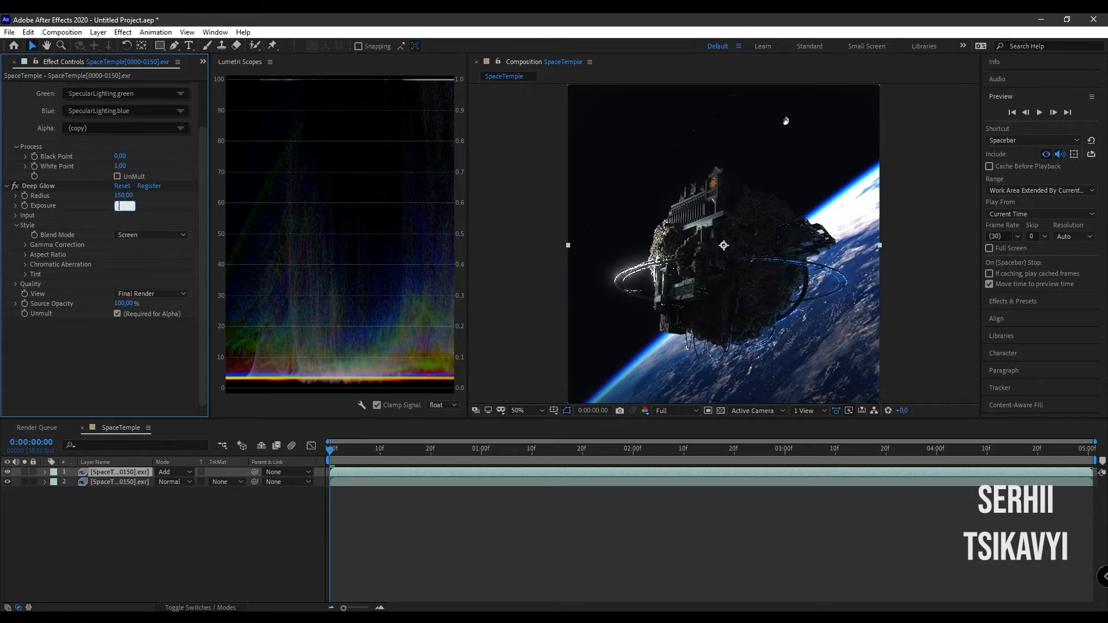
- Lower the Deep Glow Exposure on the specular layer to 0.1 and compare the image with and without that layer
{"action": "type", "text": ".1"}
{"action": "key", "text": "Return"}
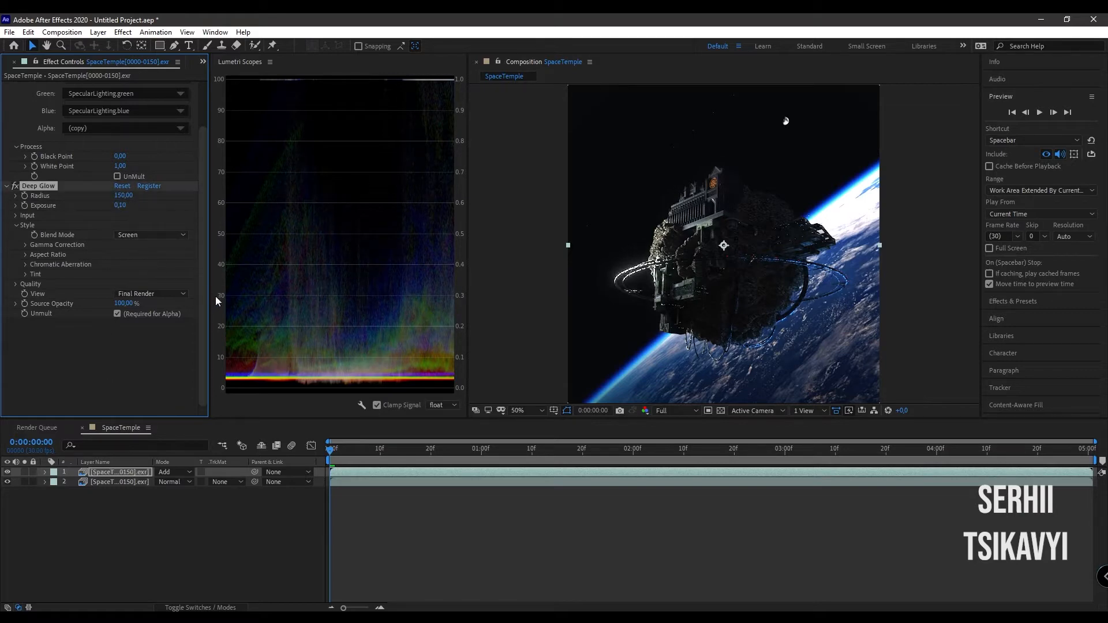
{"action": "left_click", "coordinate": [8, 473]}
{"action": "left_click", "coordinate": [8, 472]}
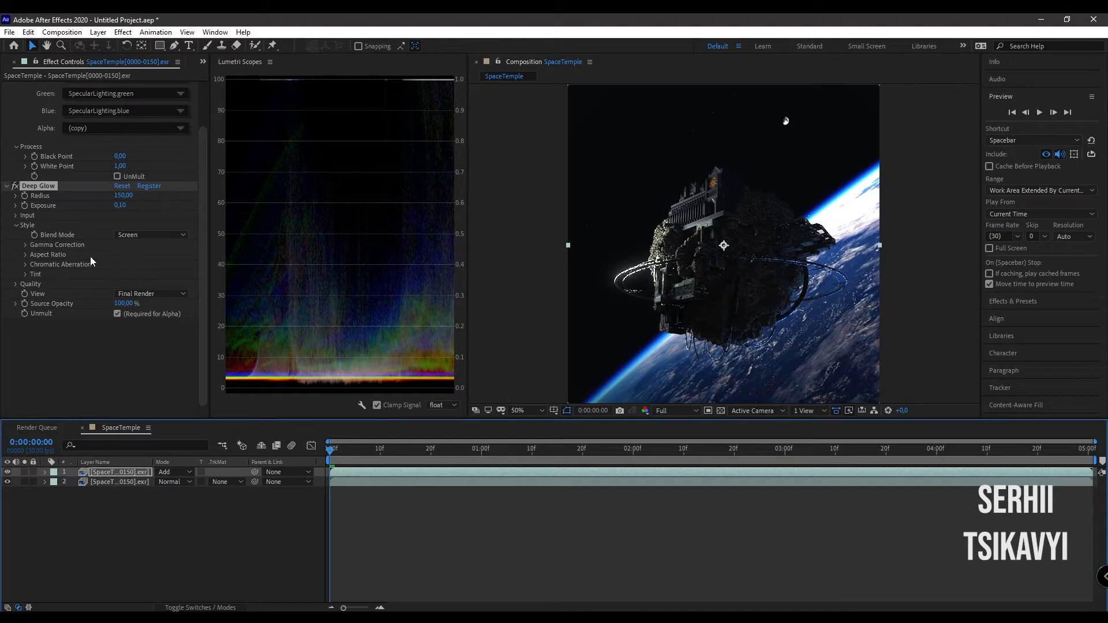
- Import SpaceTempleDepth0077.exr from the OUTPUT folder and place it between the two SpaceTemple layers in the composition
{"action": "left_click", "coordinate": [2, 63]}
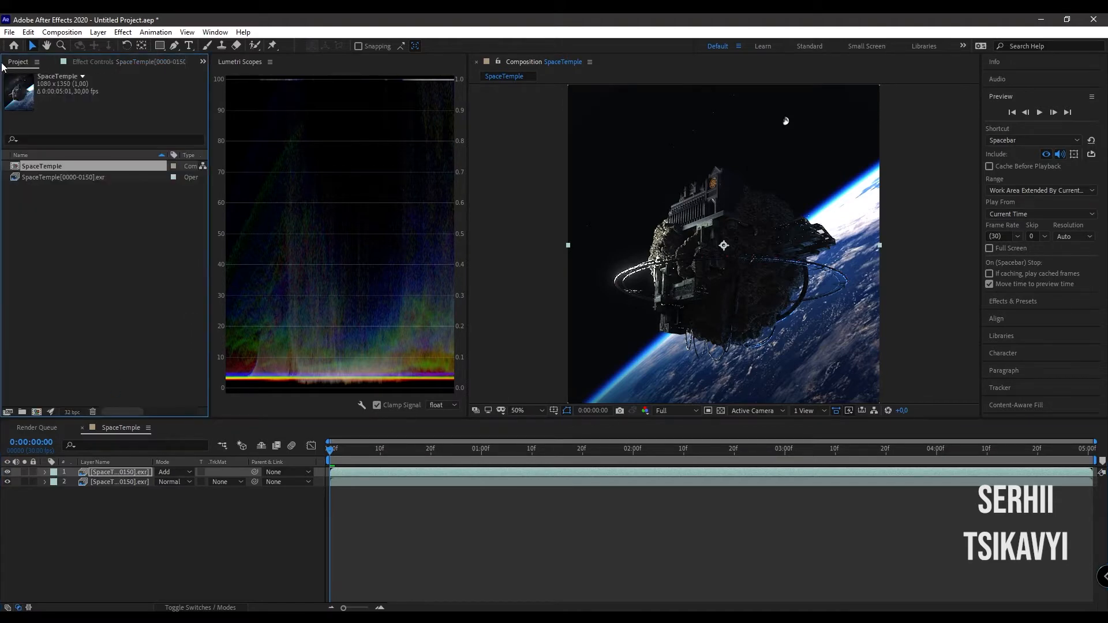
{"action": "double_click", "coordinate": [111, 254]}
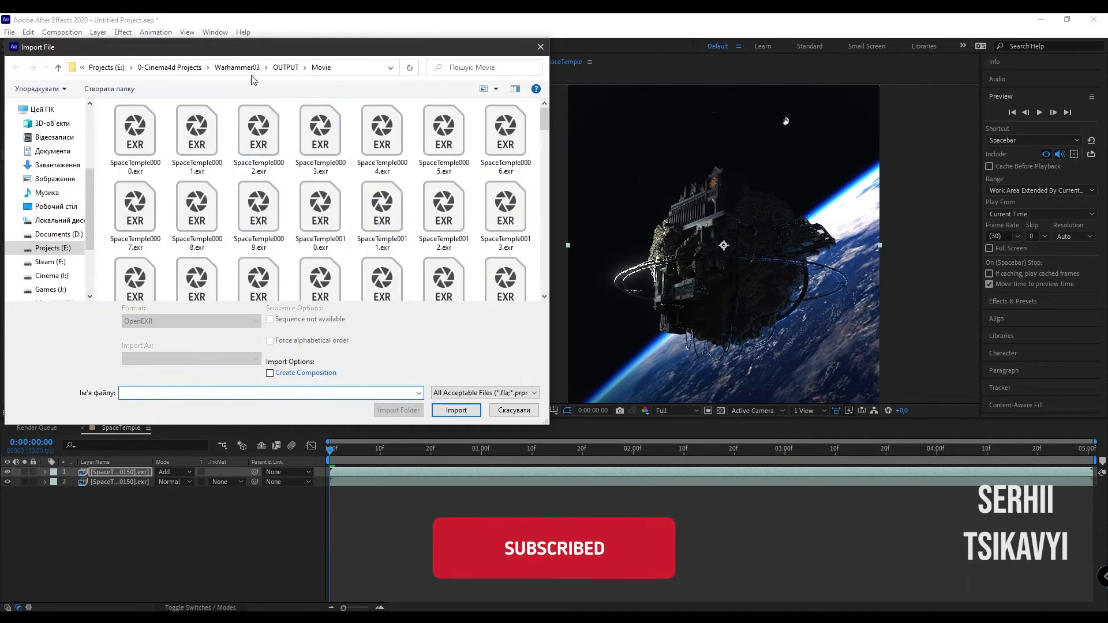
{"action": "left_click", "coordinate": [287, 67]}
{"action": "left_click", "coordinate": [326, 138]}
{"action": "left_click", "coordinate": [456, 402]}
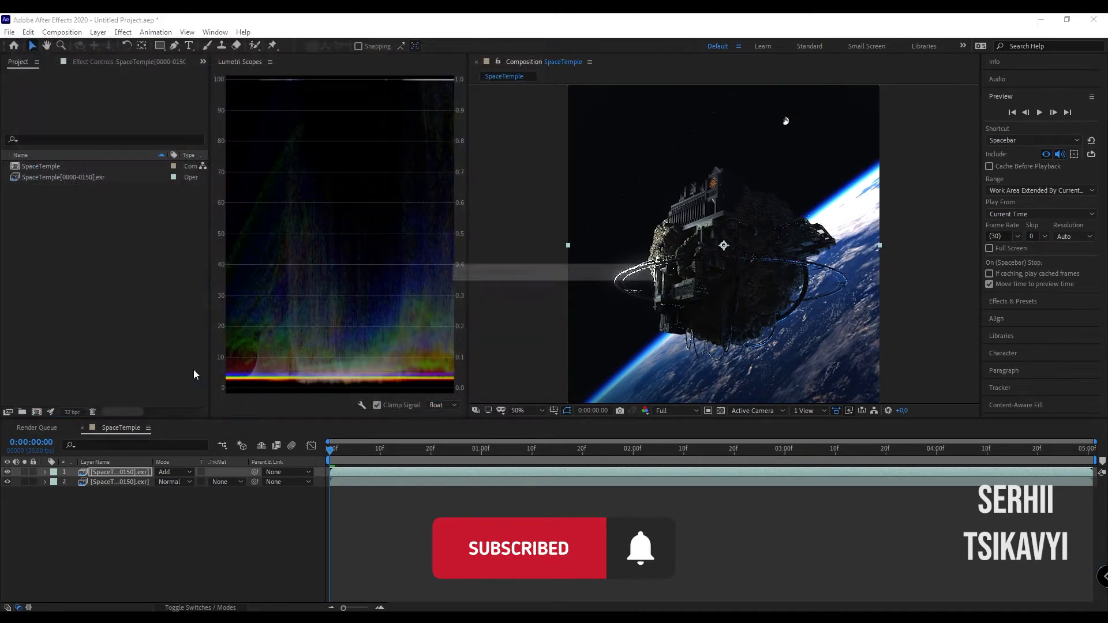
{"action": "left_click_drag", "start_coordinate": [91, 186], "coordinate": [109, 477]}
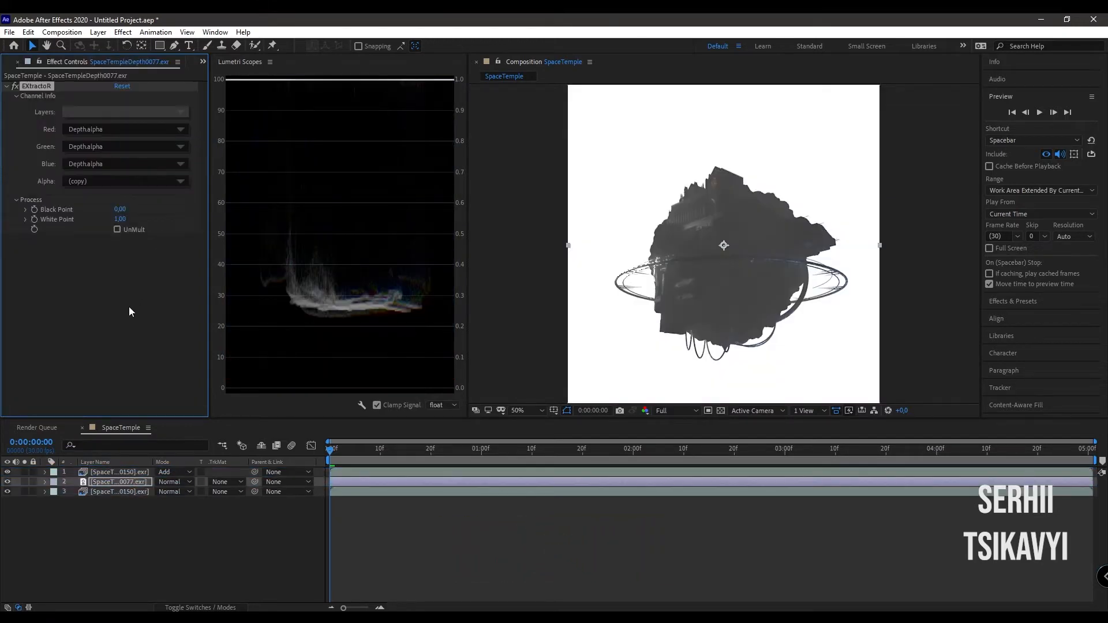
- Apply the Levels effect to the depth layer, solo the layer, and raise Input Black to about 0.2745
{"action": "key", "text": "ctrl+space"}
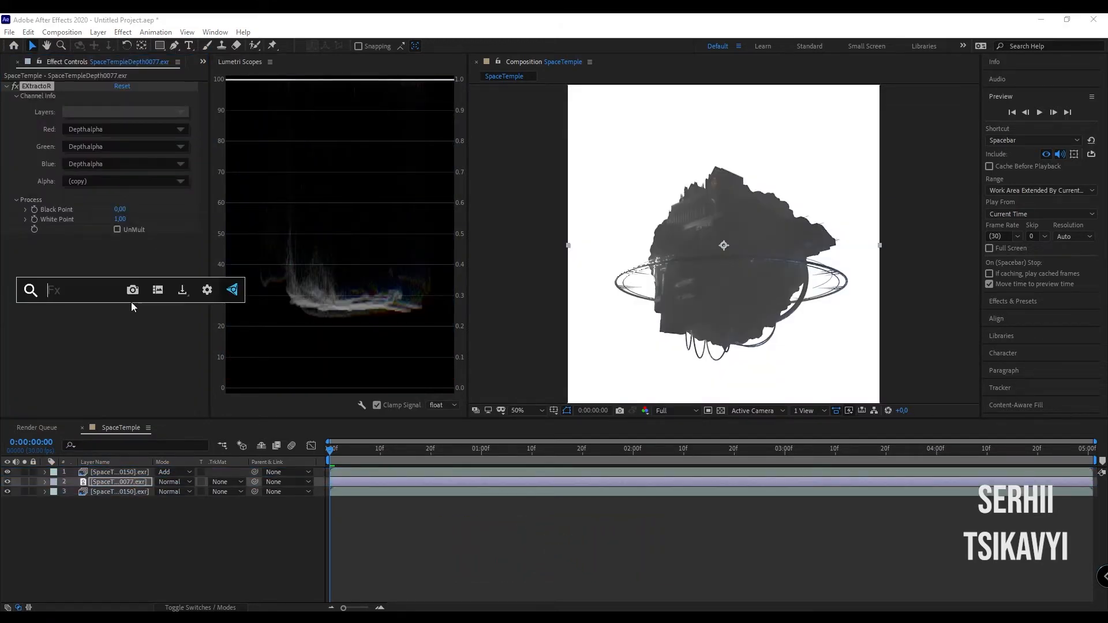
{"action": "type", "text": "le"}
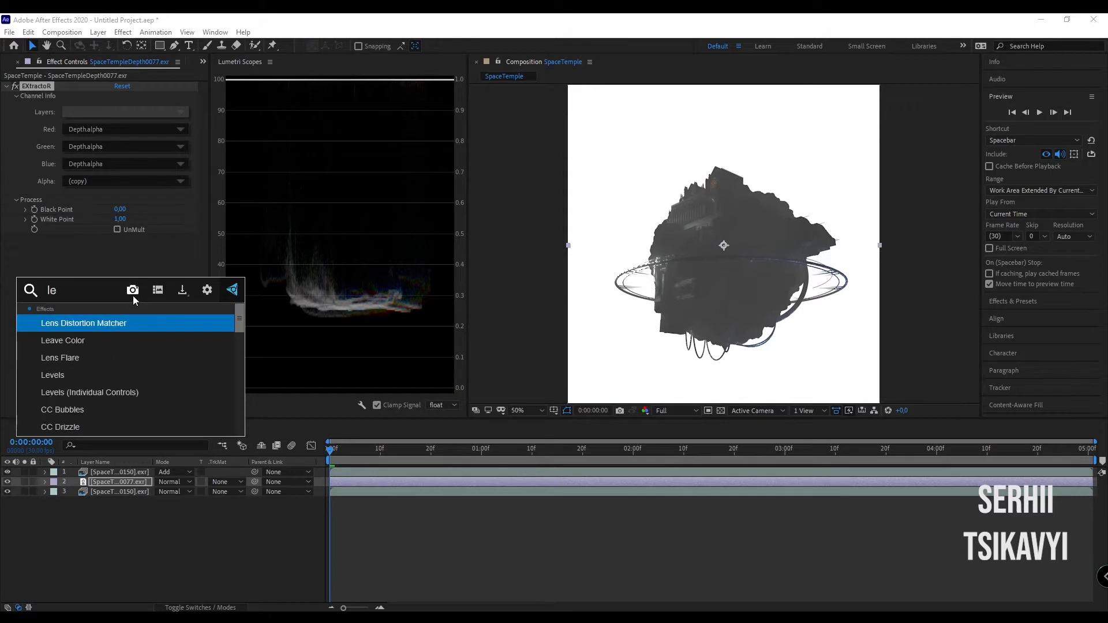
{"action": "left_click", "coordinate": [79, 376]}
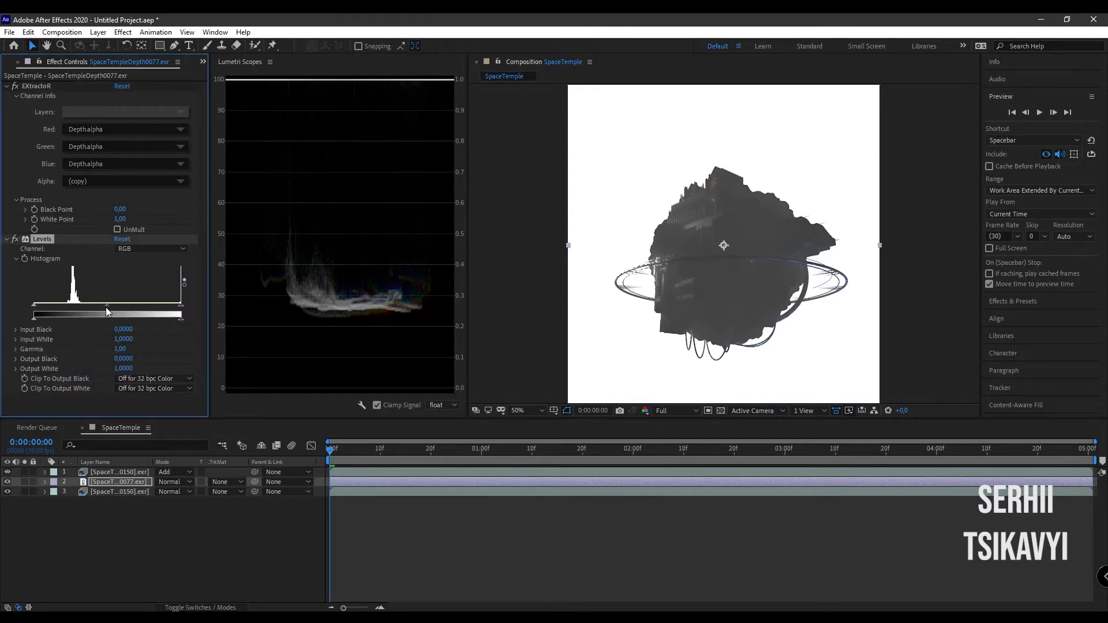
{"action": "left_click", "coordinate": [24, 482]}
{"action": "left_click_drag", "start_coordinate": [32, 305], "coordinate": [73, 310]}
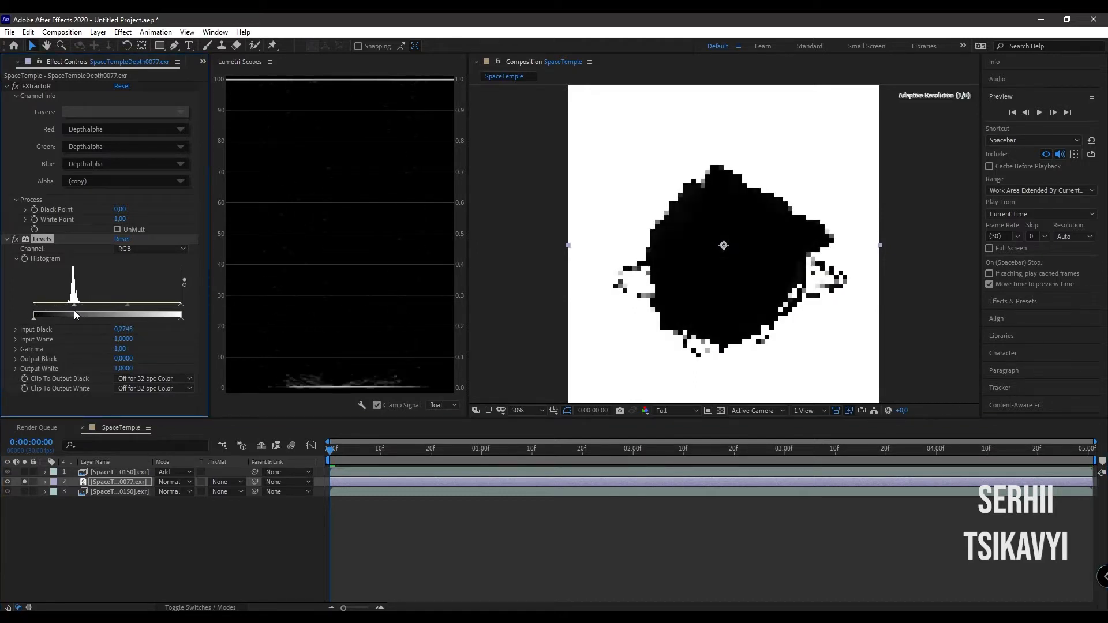
- Import Stars.jpg from the Warhammer03 folder and place it directly beneath the depth layer
{"action": "left_click", "coordinate": [141, 481]}
{"action": "left_click", "coordinate": [5, 65]}
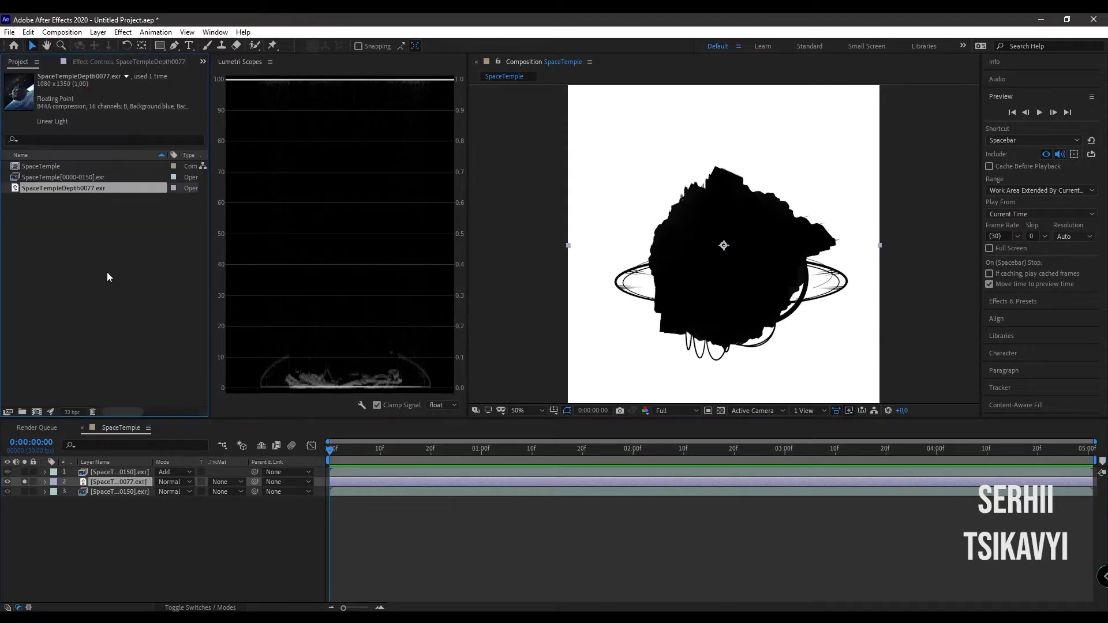
{"action": "double_click", "coordinate": [107, 276]}
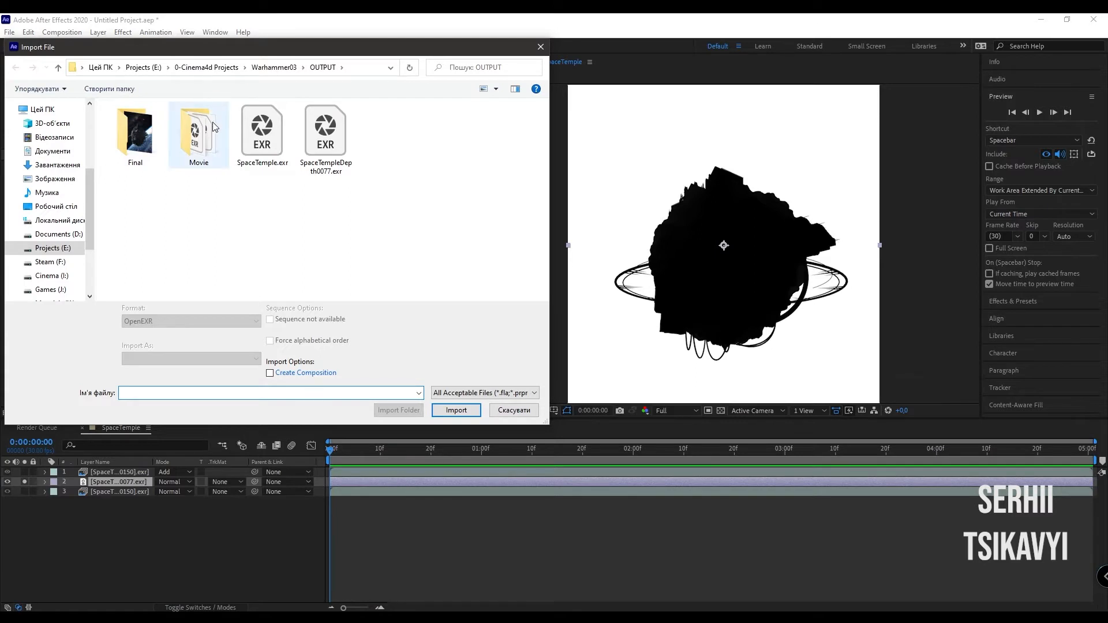
{"action": "left_click", "coordinate": [285, 67]}
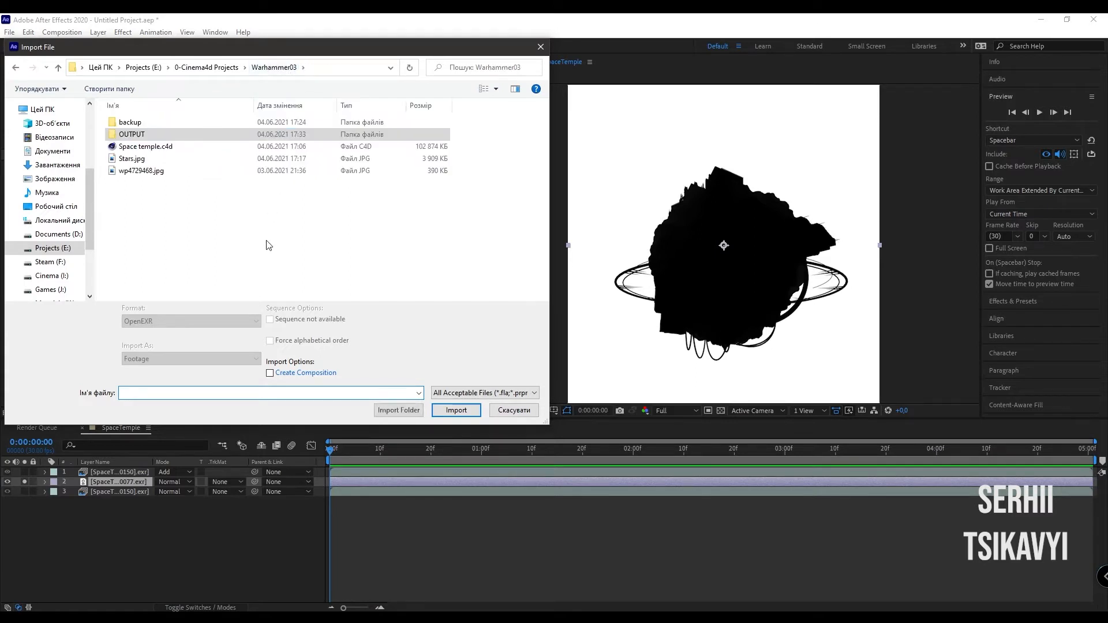
{"action": "left_click", "coordinate": [147, 160]}
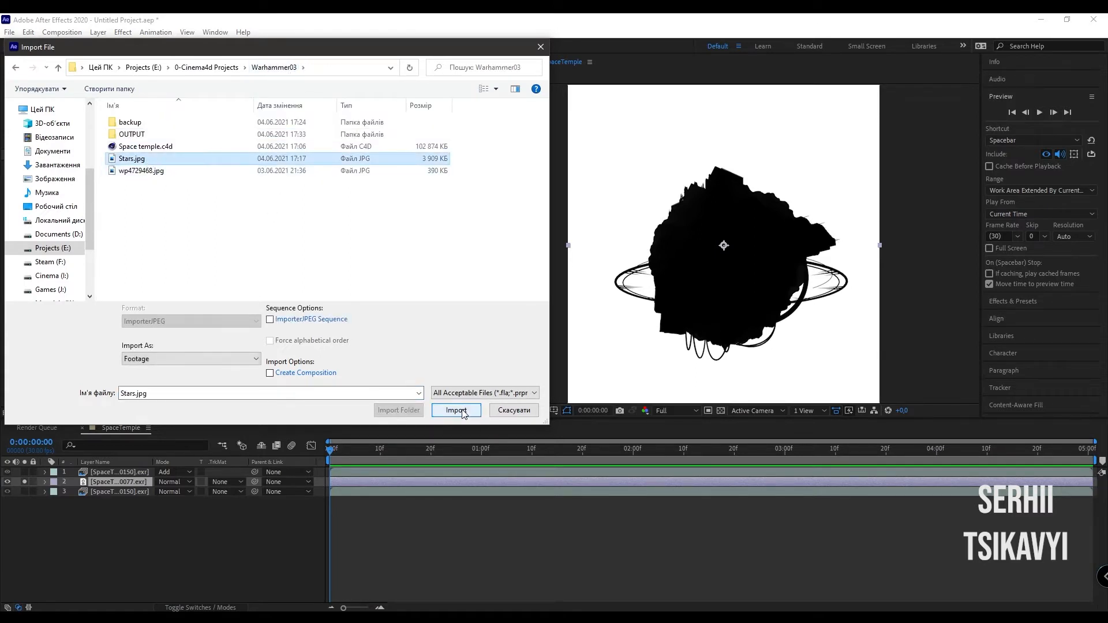
{"action": "left_click", "coordinate": [461, 410]}
{"action": "left_click_drag", "start_coordinate": [48, 200], "coordinate": [80, 486]}
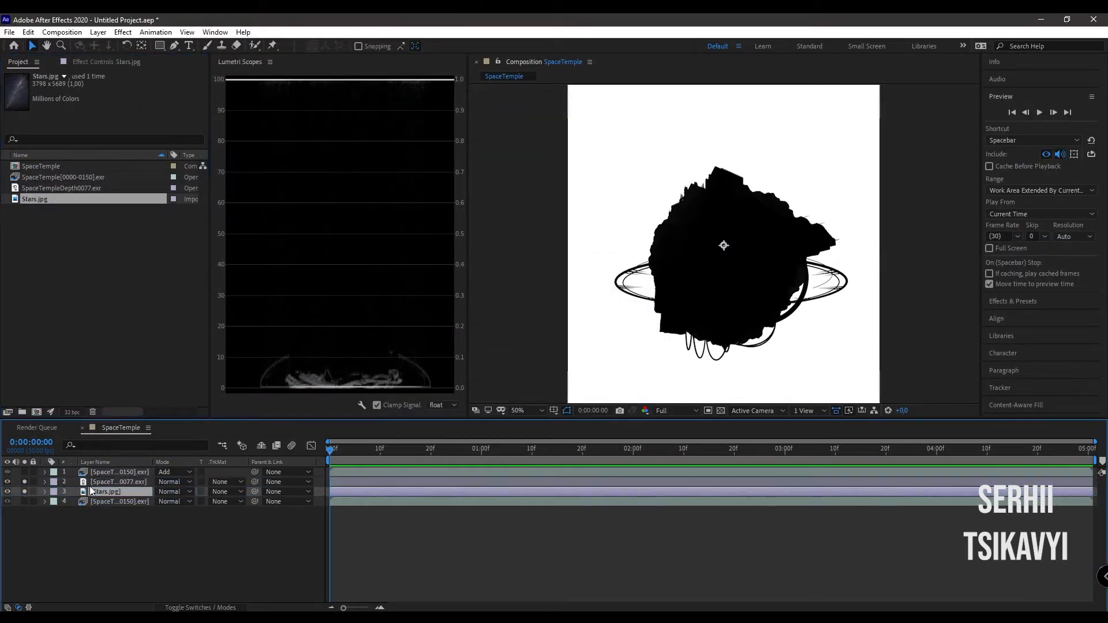
- Turn off solo for the stars and depth layers, and give Stars.jpg a Luma Matte from SpaceTempleDepth0077.exr
{"action": "left_click", "coordinate": [24, 492]}
{"action": "left_click", "coordinate": [24, 481]}
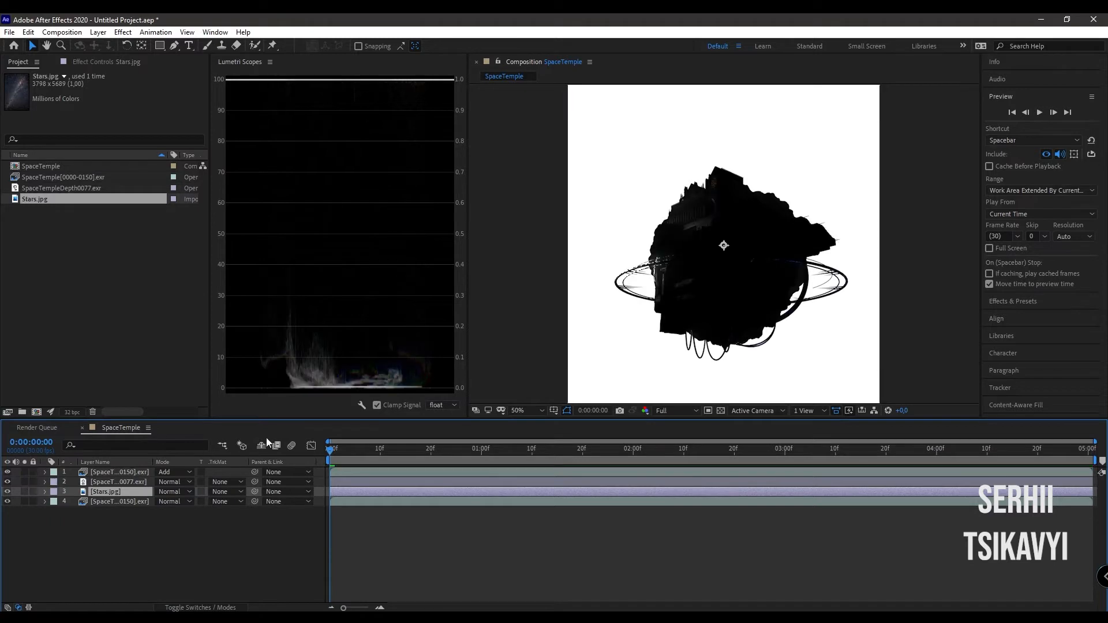
{"action": "left_click", "coordinate": [233, 491]}
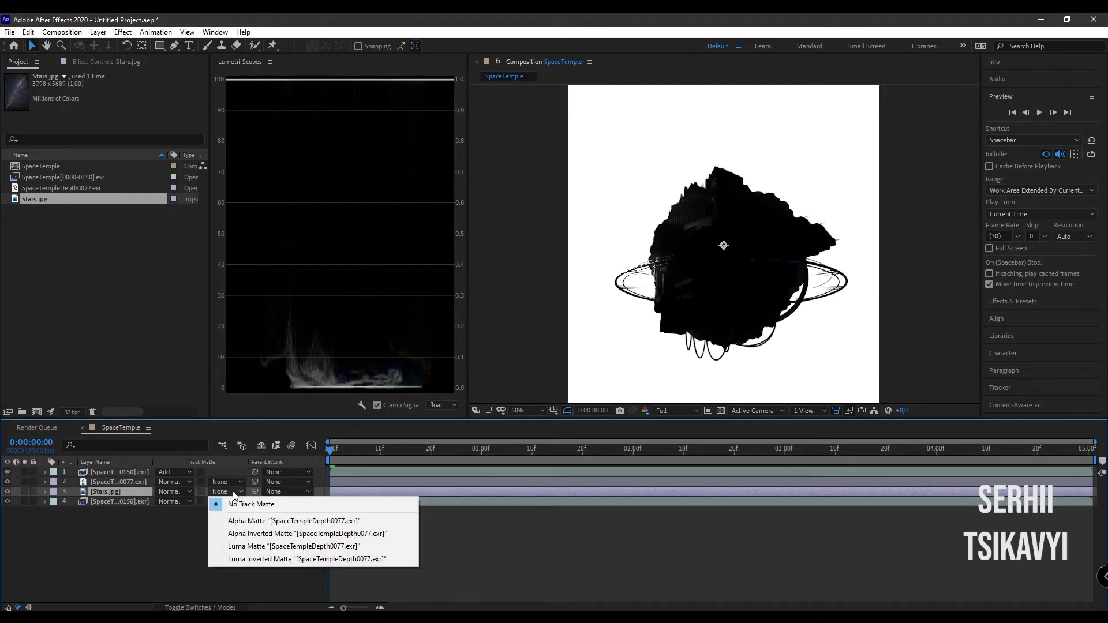
{"action": "left_click", "coordinate": [242, 546]}
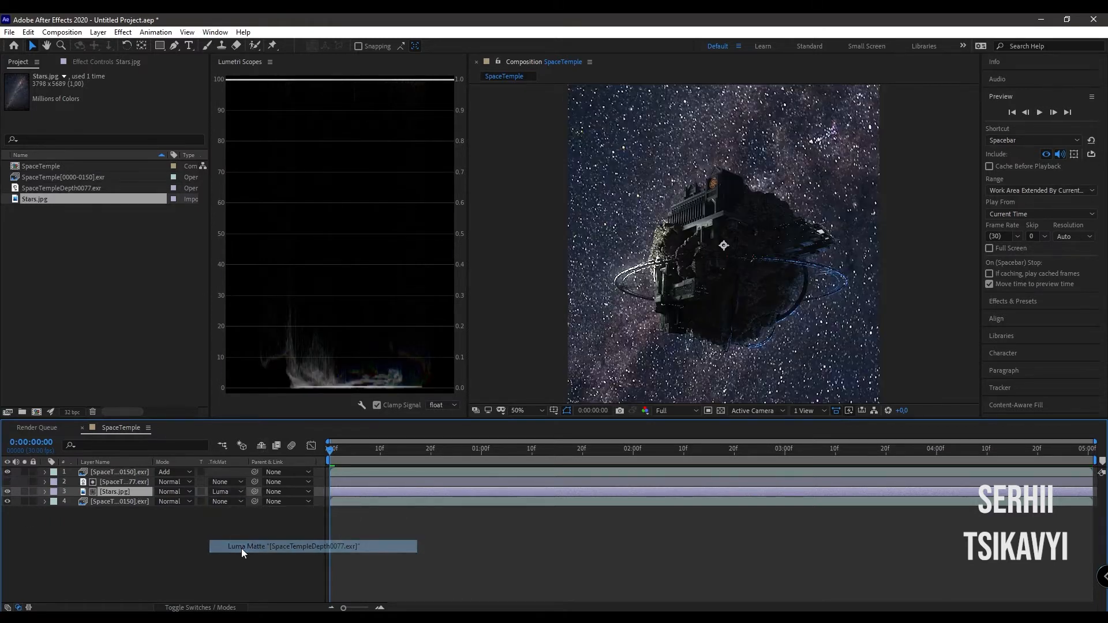
- Set the Stars.jpg layer's blending mode to Screen
{"action": "key", "text": "comma"}
{"action": "key", "text": "comma"}
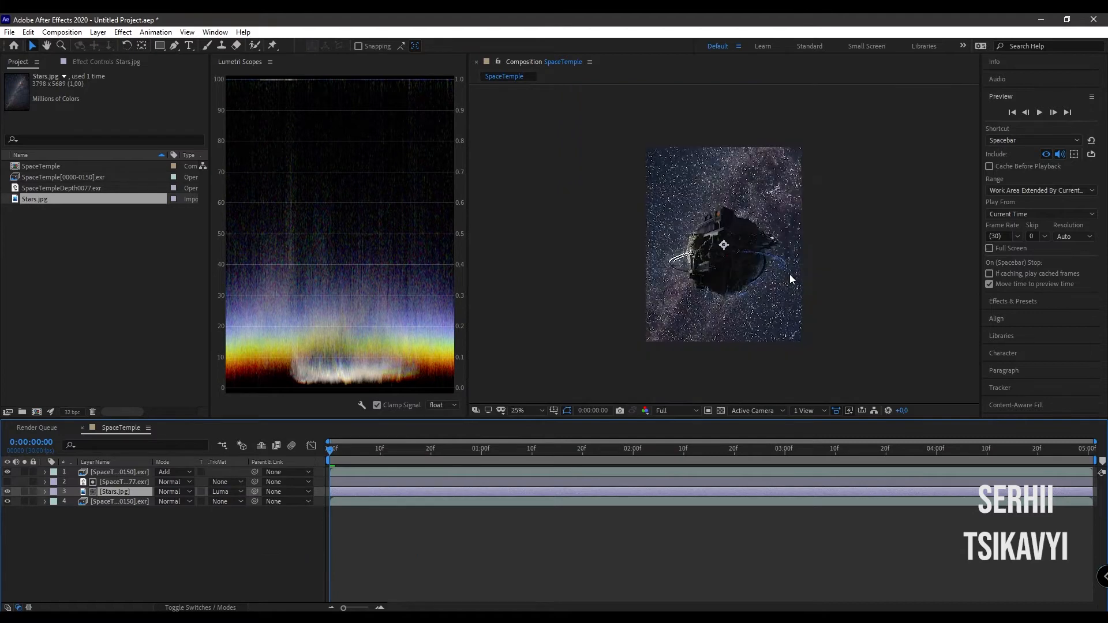
{"action": "left_click", "coordinate": [171, 493]}
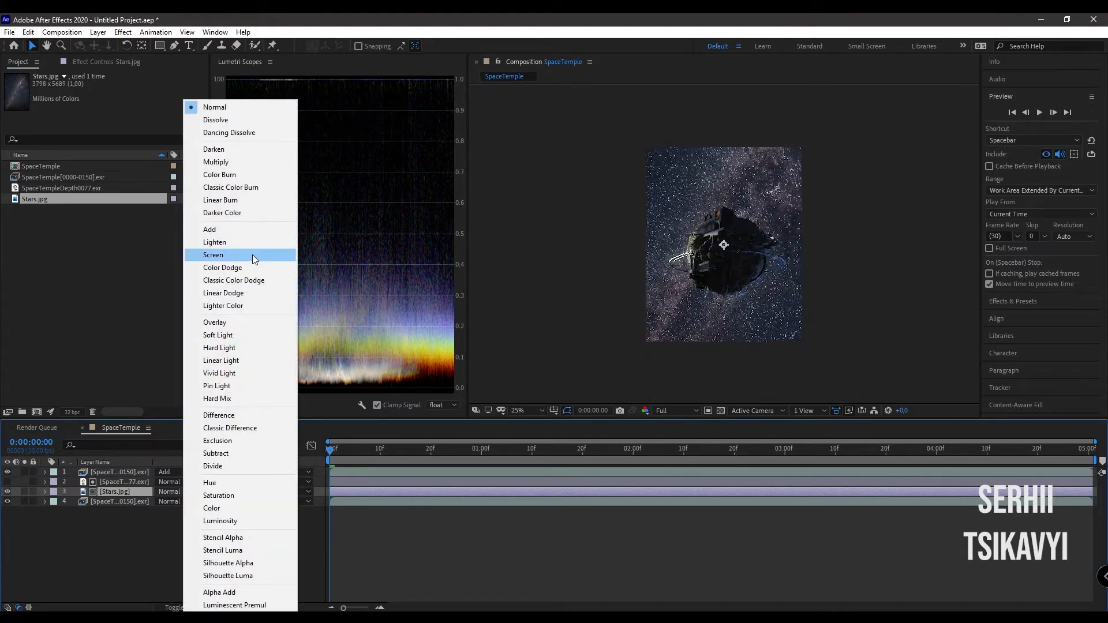
{"action": "left_click", "coordinate": [254, 259]}
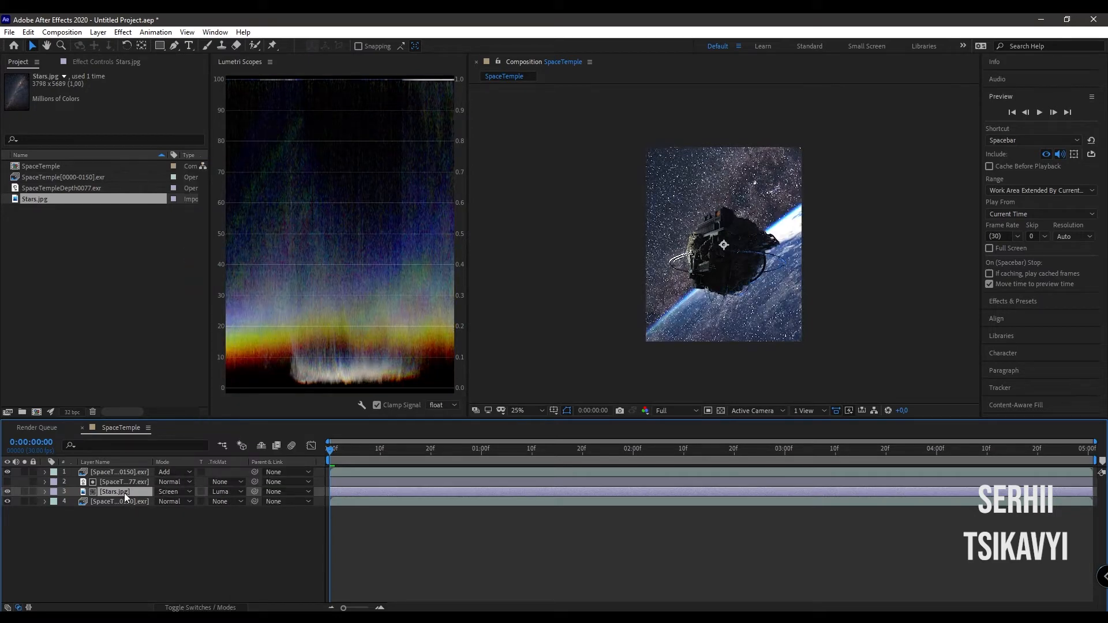
- Draw a closed Pen mask on the Stars.jpg layer around the sky above the planet's horizon, extending past the frame edges
{"action": "left_click", "coordinate": [172, 46]}
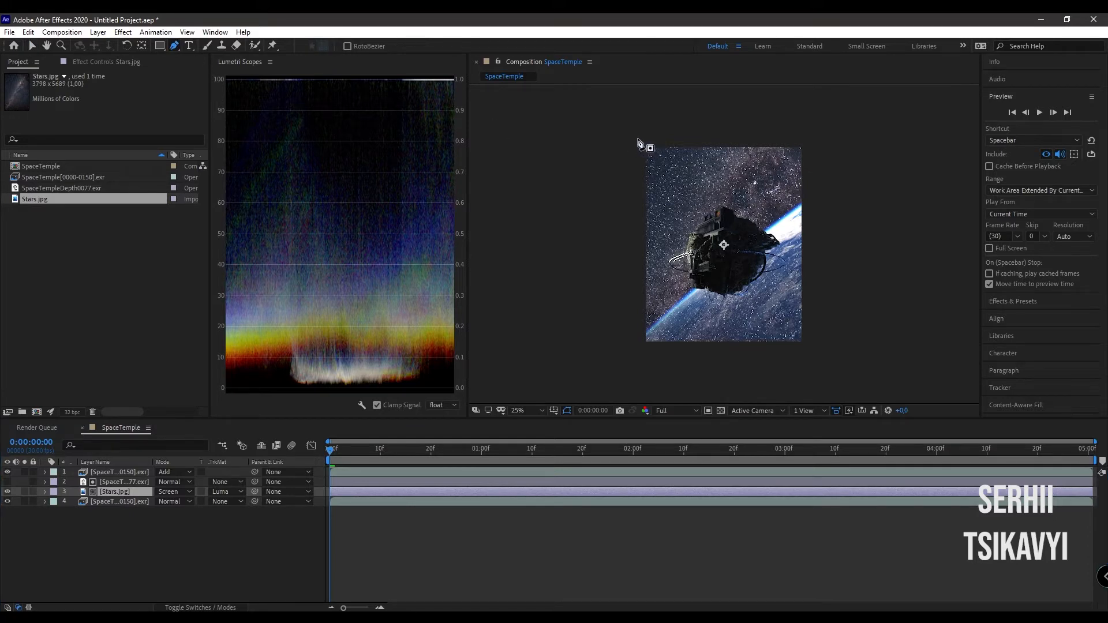
{"action": "left_click", "coordinate": [637, 138]}
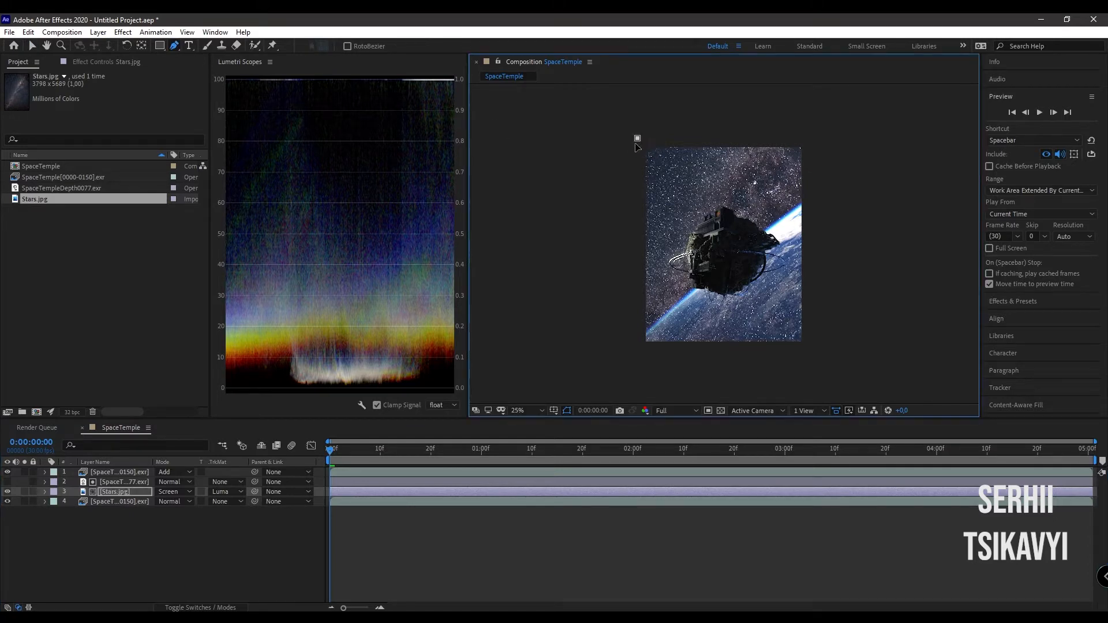
{"action": "left_click", "coordinate": [632, 337]}
{"action": "left_click_drag", "start_coordinate": [822, 177], "coordinate": [859, 169]}
{"action": "left_click", "coordinate": [815, 138]}
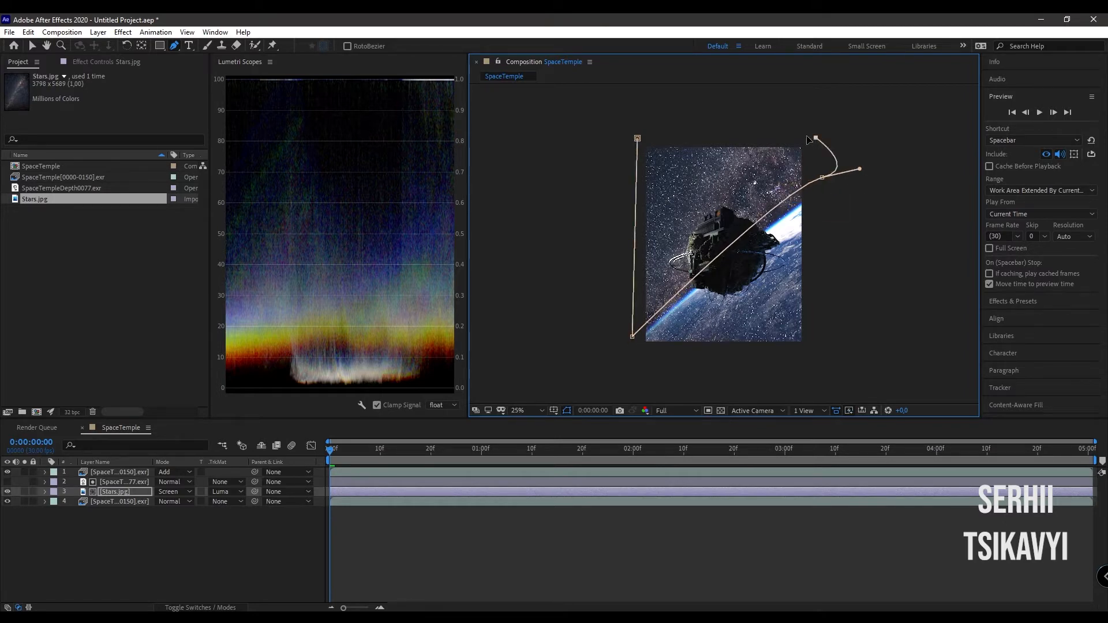
{"action": "left_click", "coordinate": [637, 139]}
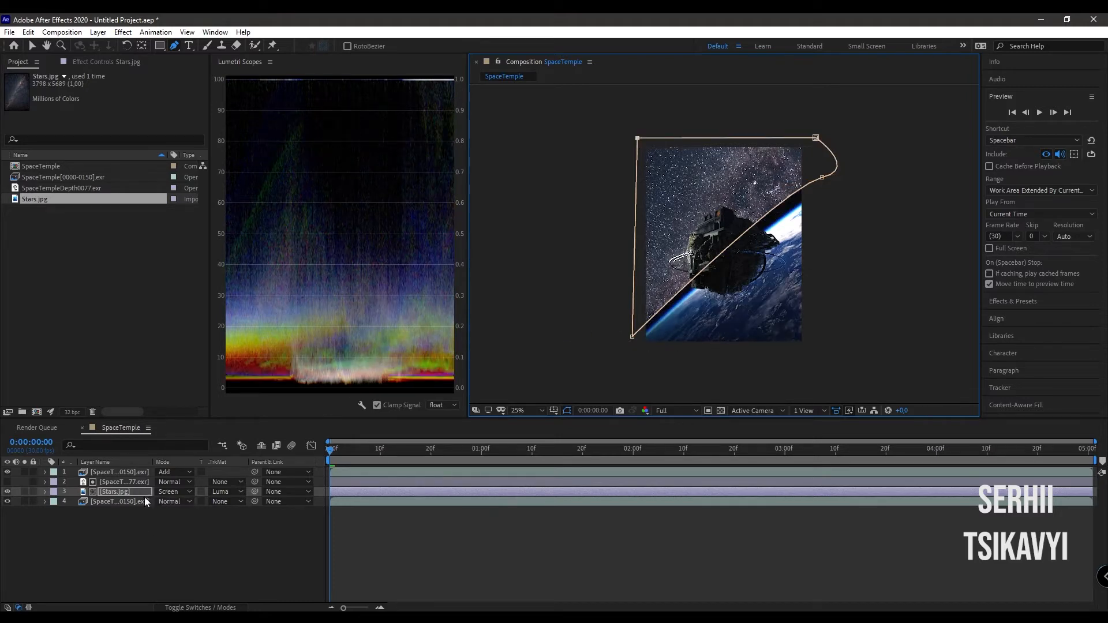
- Set the Stars.jpg layer's opacity to 80% and feather its mask by 276 pixels
{"action": "key", "text": "t"}
{"action": "left_click", "coordinate": [161, 501]}
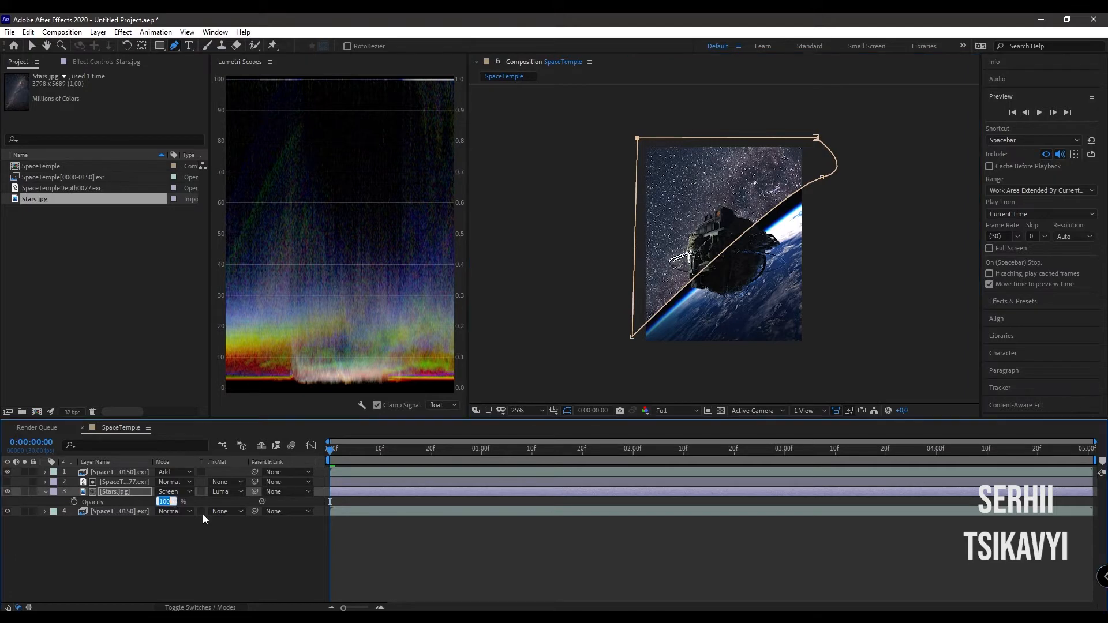
{"action": "type", "text": "80"}
{"action": "key", "text": "Return"}
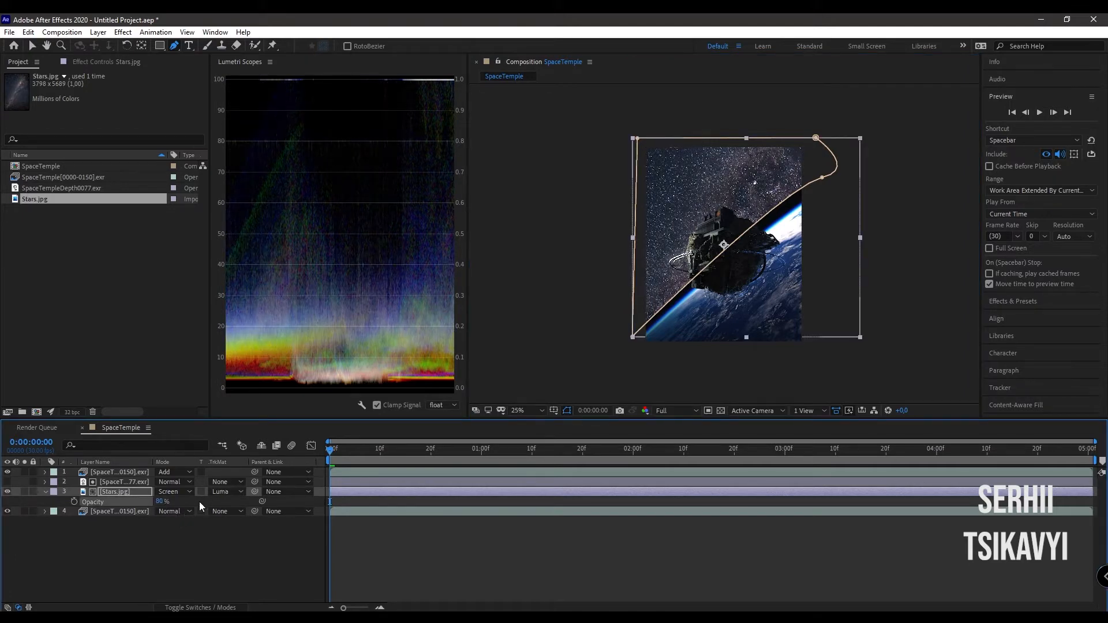
{"action": "key", "text": "m"}
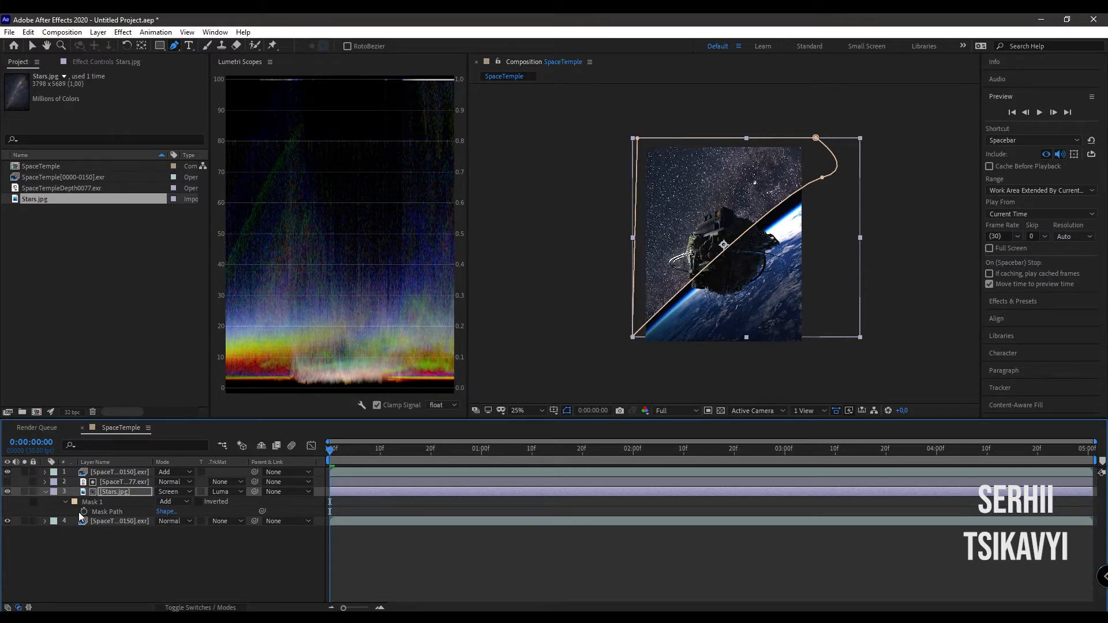
{"action": "key", "text": "f"}
{"action": "left_click_drag", "start_coordinate": [171, 511], "coordinate": [333, 514]}
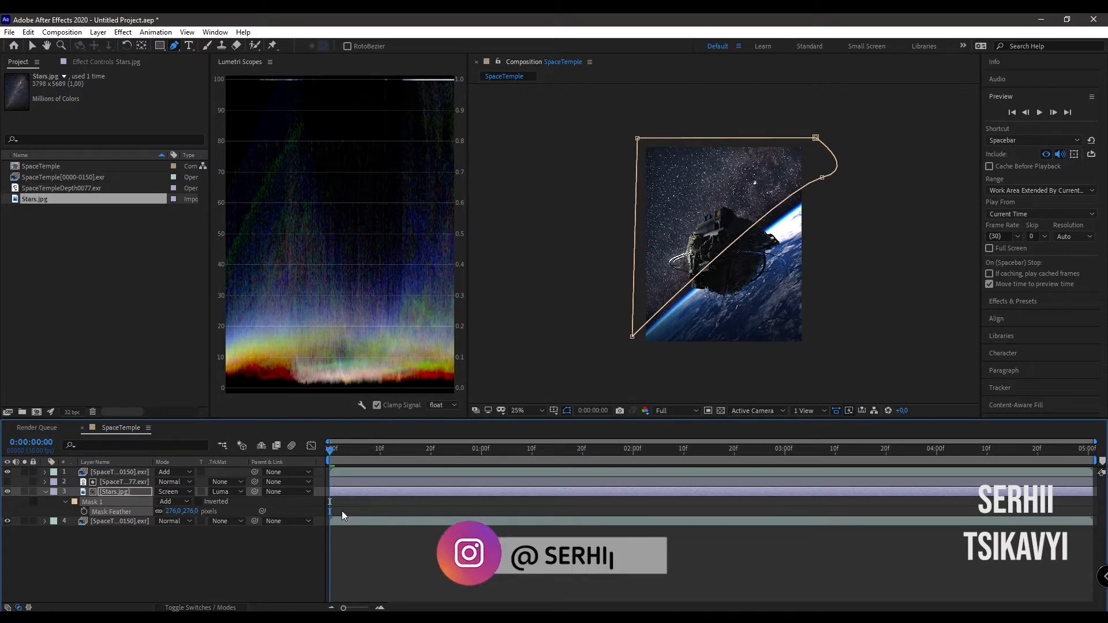
- Try the Add blending mode on the Stars.jpg layer, and undo the change
{"action": "left_click", "coordinate": [183, 492]}
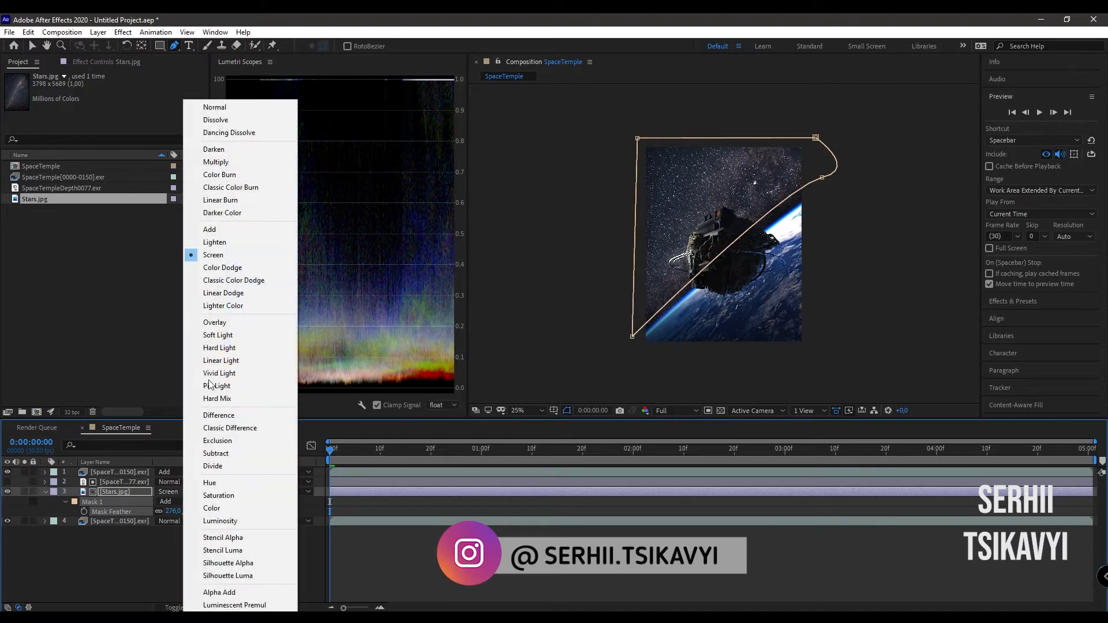
{"action": "left_click", "coordinate": [242, 230]}
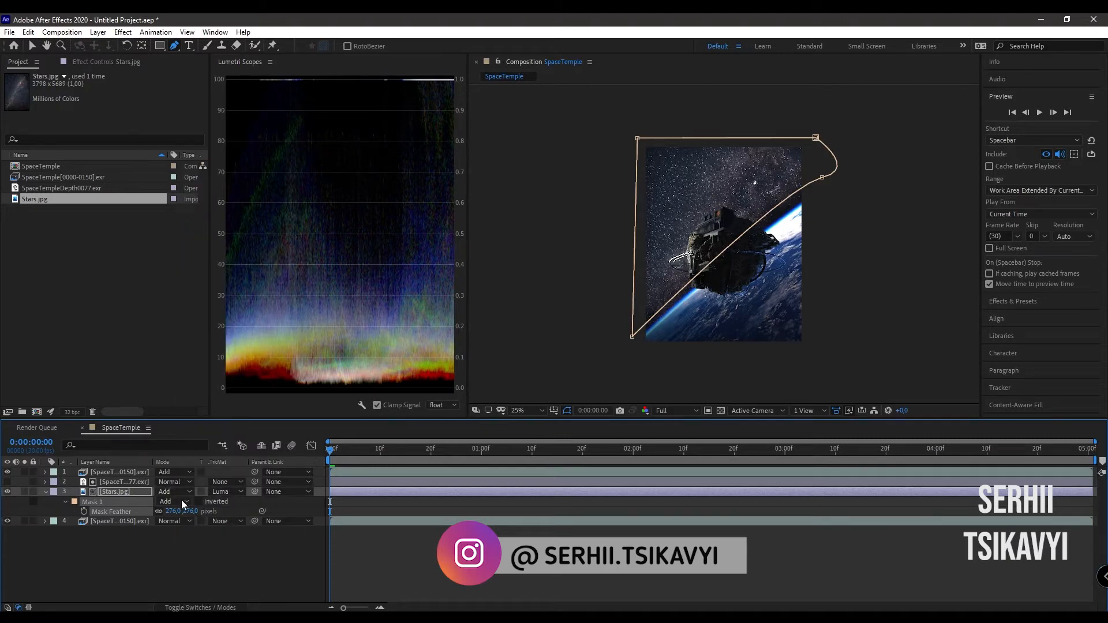
{"action": "key", "text": "ctrl+z"}
- Rename the bottom SpaceTemple layer as Beauty
{"action": "left_click", "coordinate": [117, 520]}
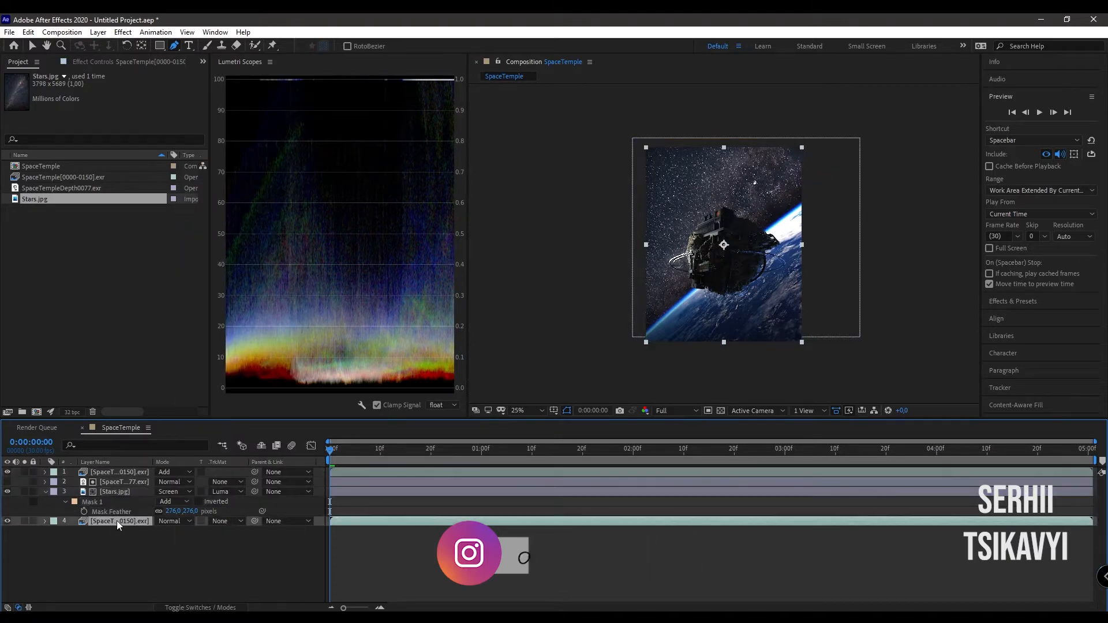
{"action": "key", "text": "Return"}
{"action": "type", "text": "B"}
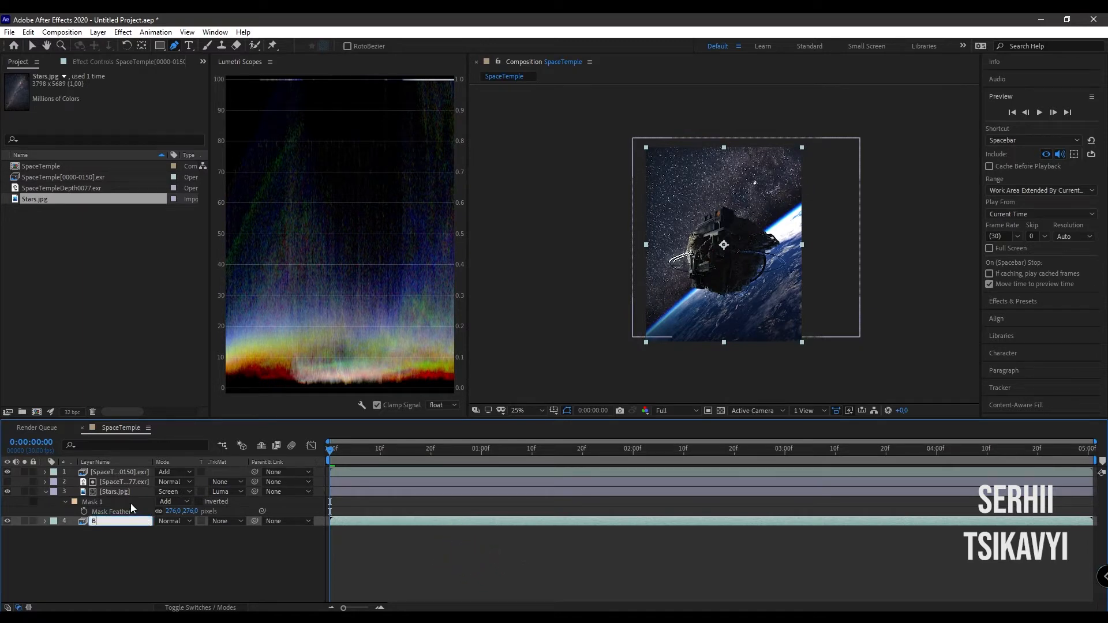
{"action": "type", "text": "eauty"}
{"action": "key", "text": "Return"}
- Rename the top SpaceTemple layer as Specular
{"action": "left_click", "coordinate": [136, 471]}
{"action": "key", "text": "Return"}
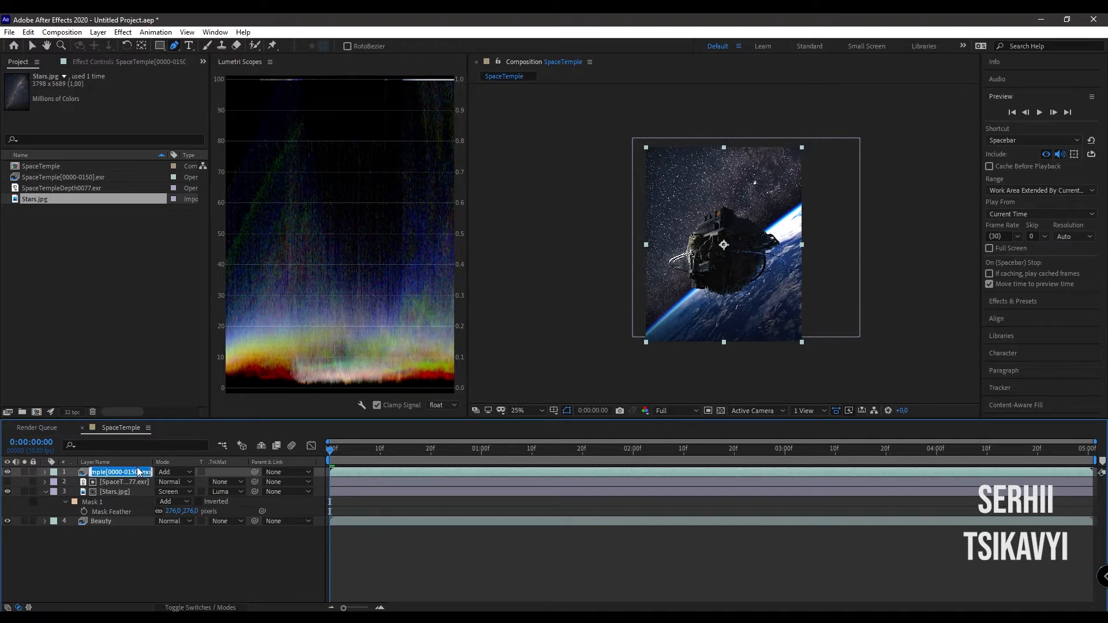
{"action": "type", "text": "Specular"}
{"action": "key", "text": "Return"}
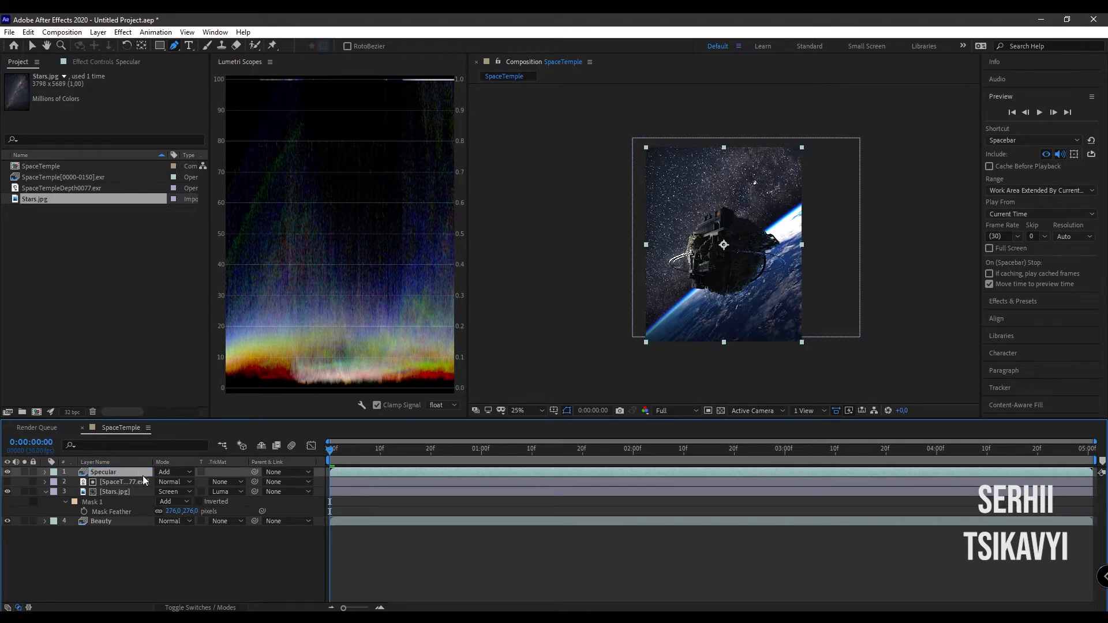
- Duplicate the Specular layer and set the copy's EXtractoR channels to the Emission pass
{"action": "key", "text": "ctrl+d"}
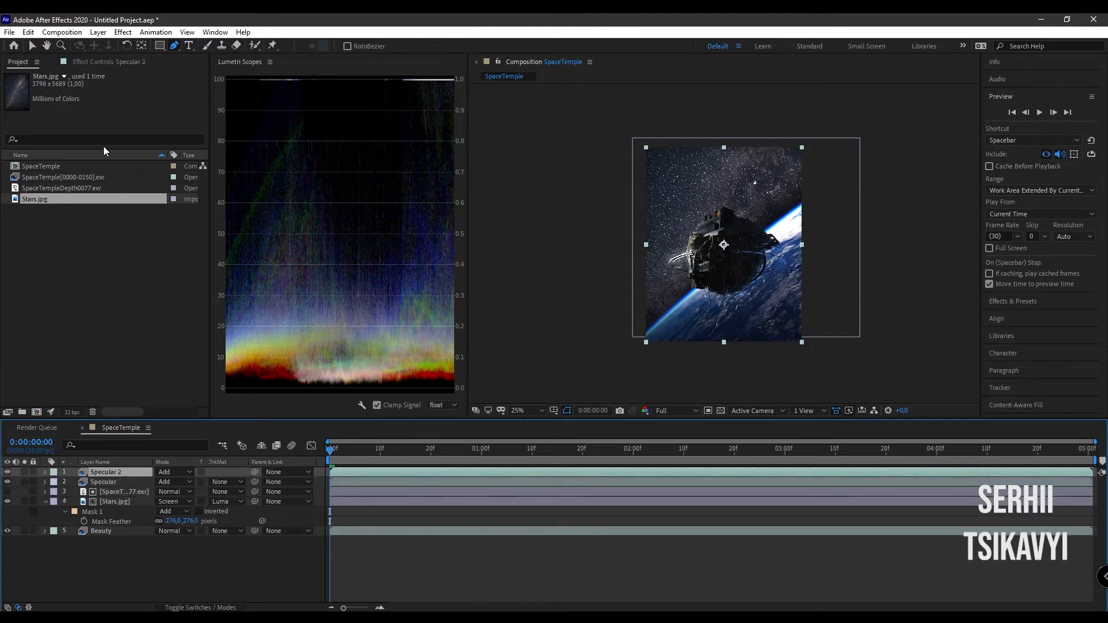
{"action": "left_click", "coordinate": [113, 61]}
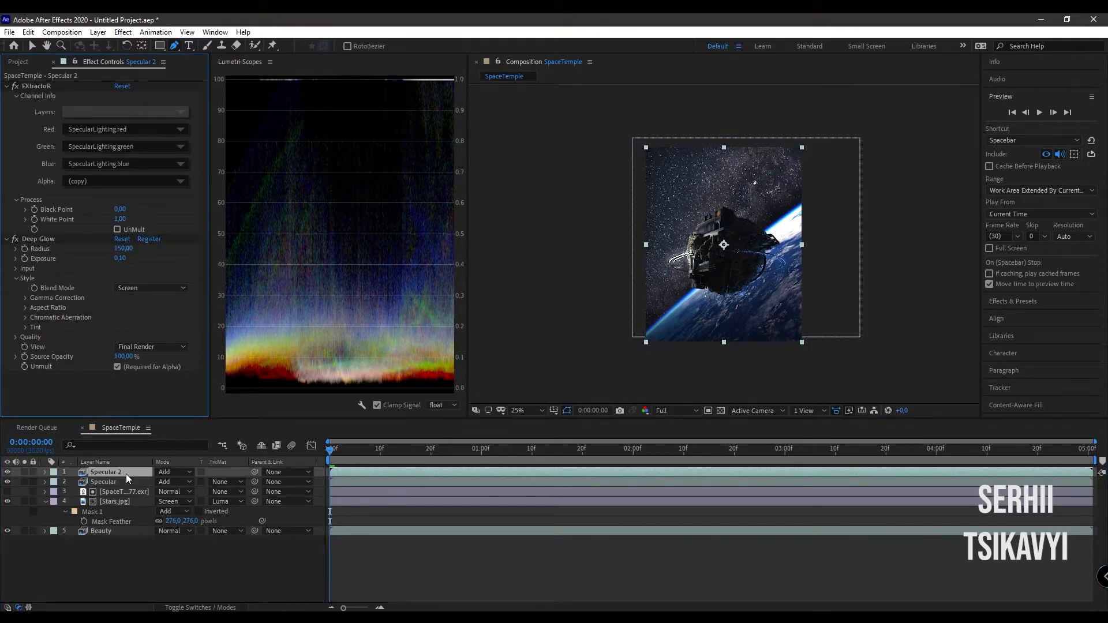
{"action": "left_click", "coordinate": [161, 115]}
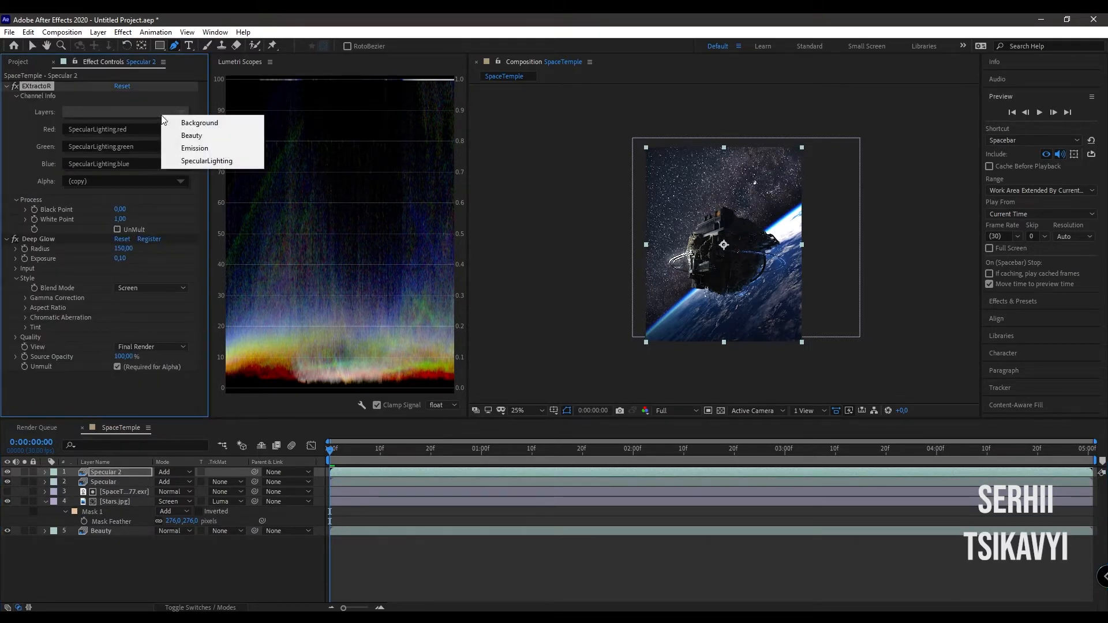
{"action": "left_click", "coordinate": [186, 149]}
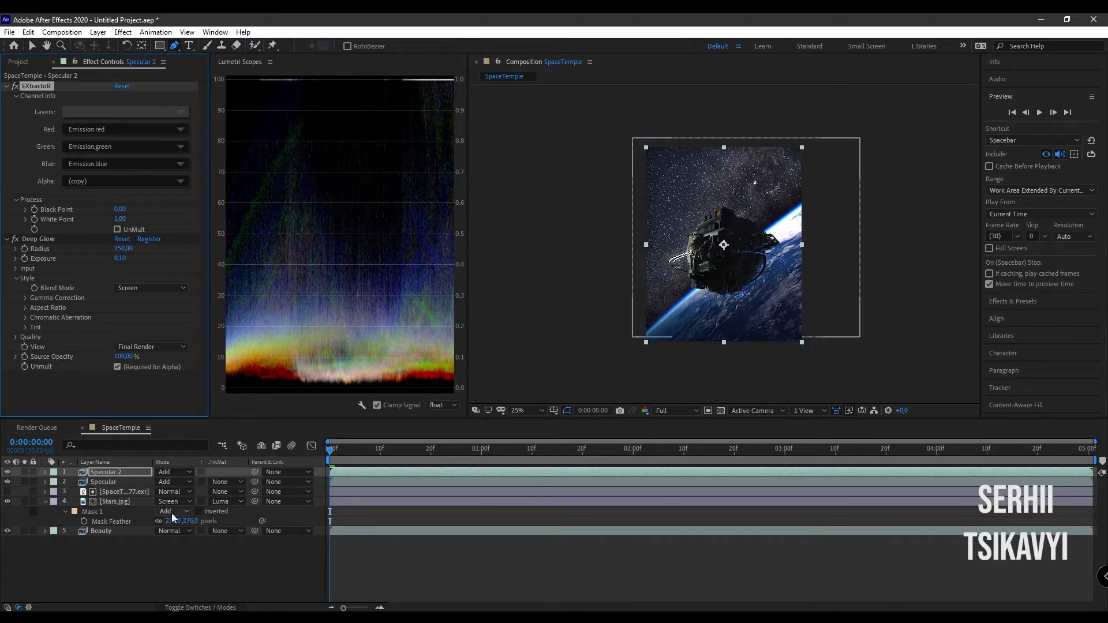
- Apply Curves to the Stars.jpg layer and shift the RGB curve's black point inward to darken the star background
{"action": "left_click", "coordinate": [113, 500]}
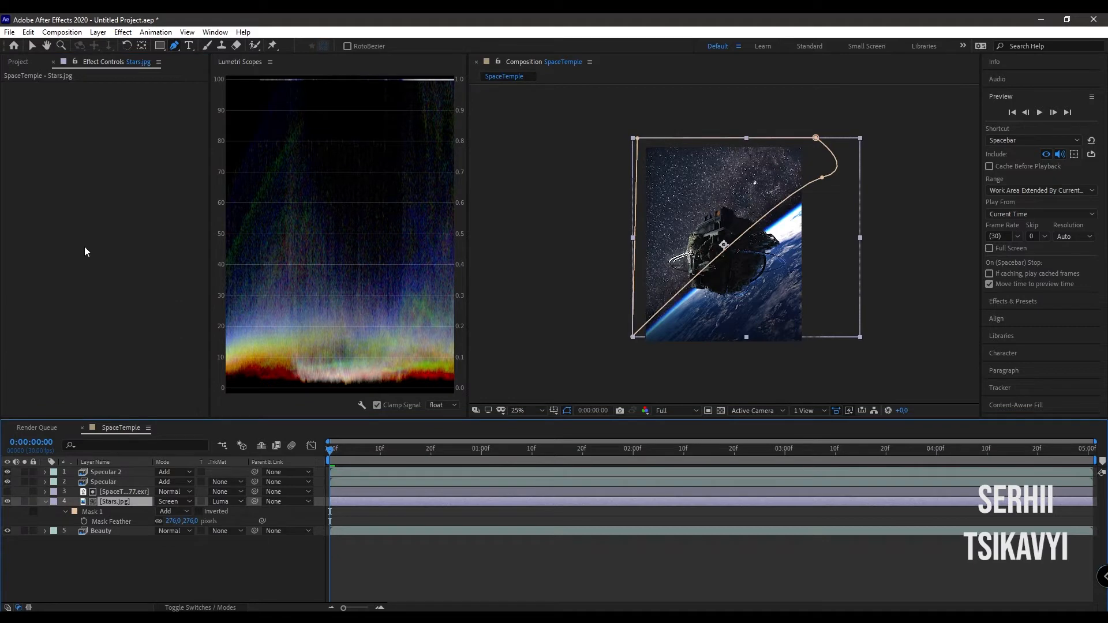
{"action": "key", "text": "ctrl+space"}
{"action": "type", "text": "curves"}
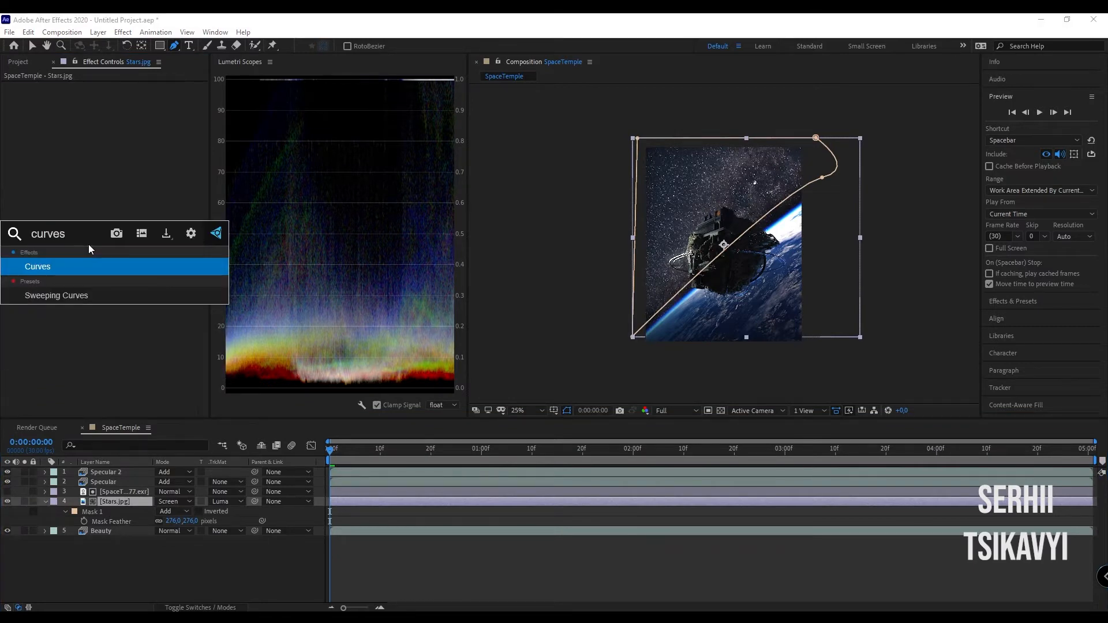
{"action": "key", "text": "Return"}
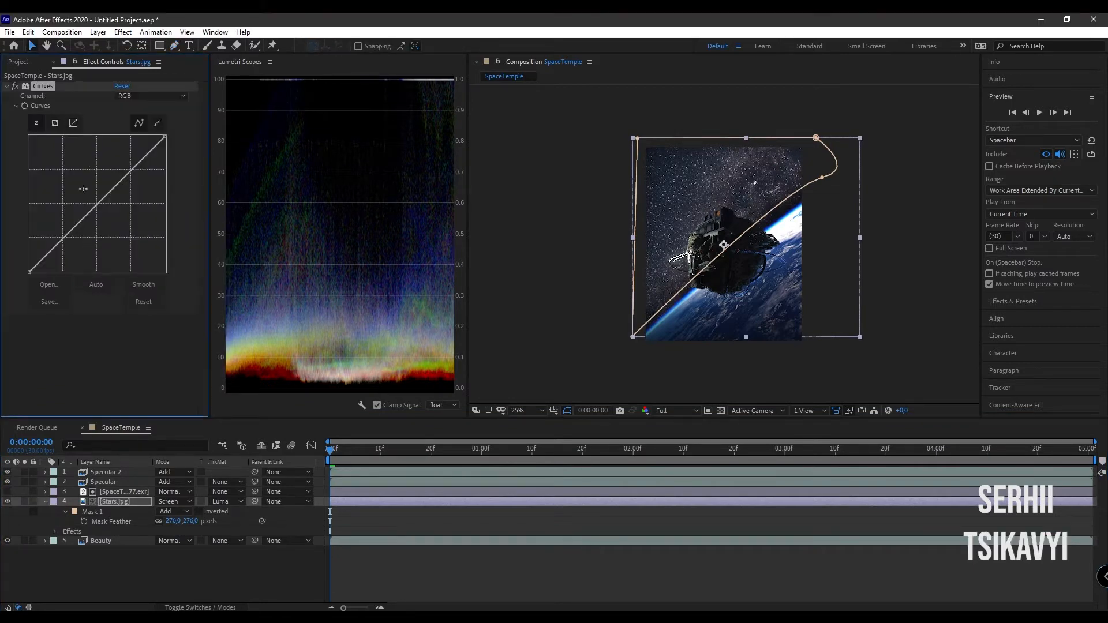
{"action": "left_click_drag", "start_coordinate": [30, 272], "coordinate": [58, 284]}
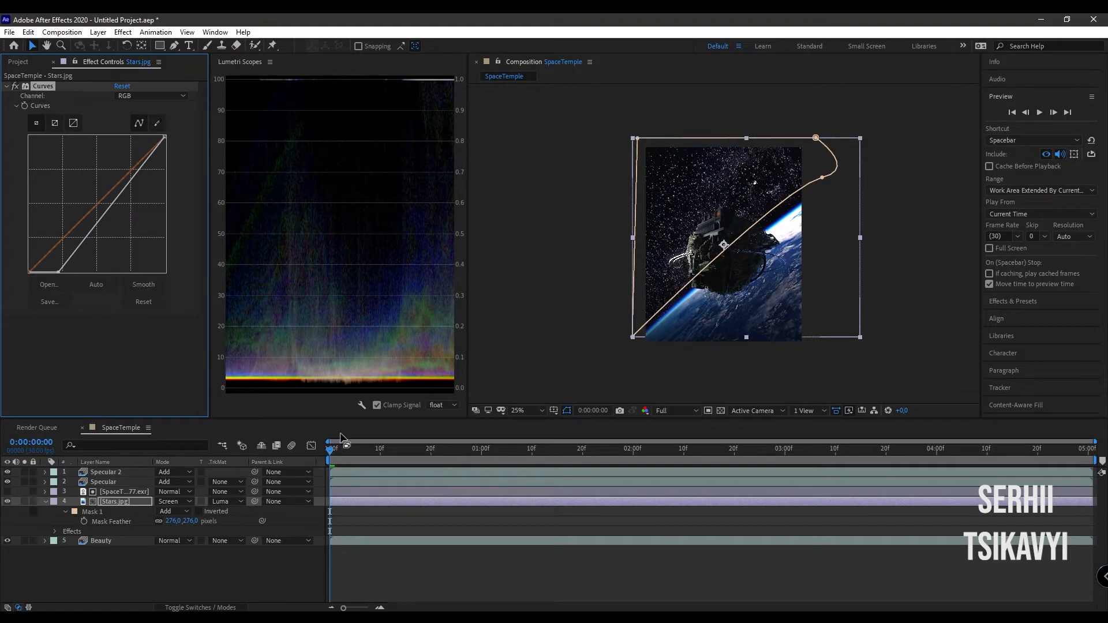
- Brighten the Beauty layer's midtones by raising the gamma in its Levels effect
{"action": "left_click", "coordinate": [424, 540]}
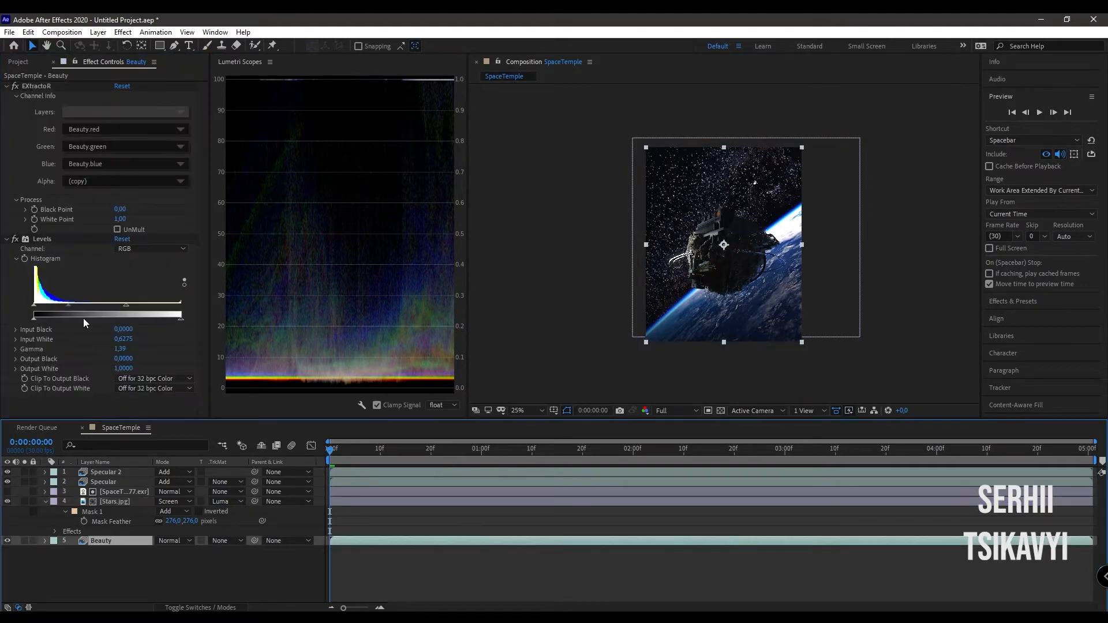
{"action": "left_click_drag", "start_coordinate": [67, 307], "coordinate": [60, 309]}
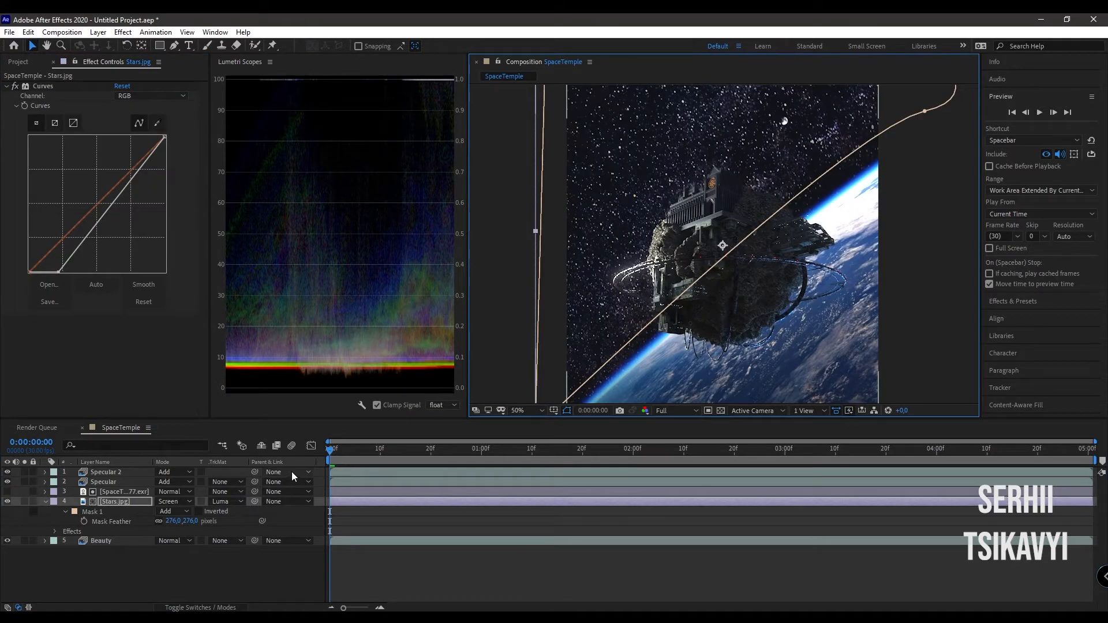
- Lower the Stars.jpg layer's opacity to 22%
{"action": "left_click", "coordinate": [113, 501]}
{"action": "key", "text": "t"}
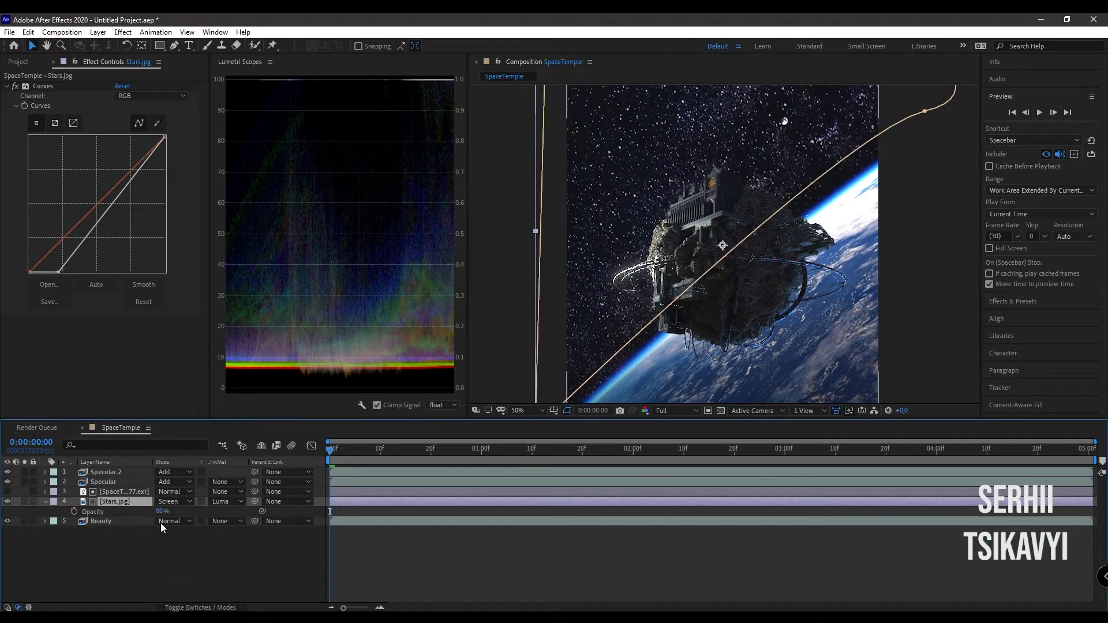
{"action": "left_click_drag", "start_coordinate": [159, 511], "coordinate": [127, 515]}
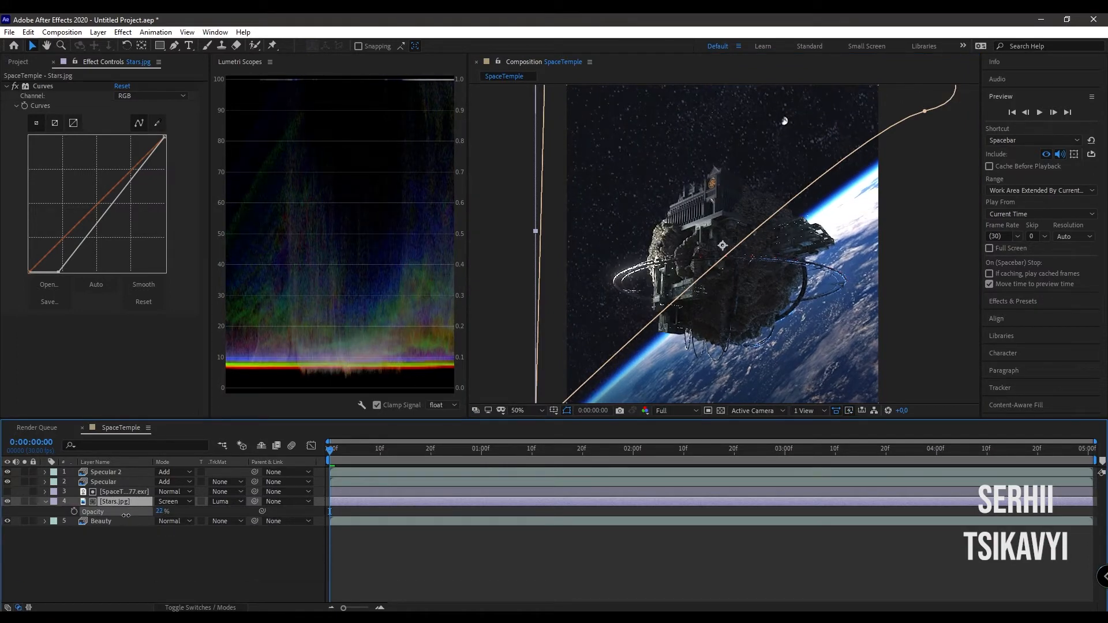
{"action": "scroll", "coordinate": [644, 315], "scroll_direction": "down", "scroll_amount": 2}
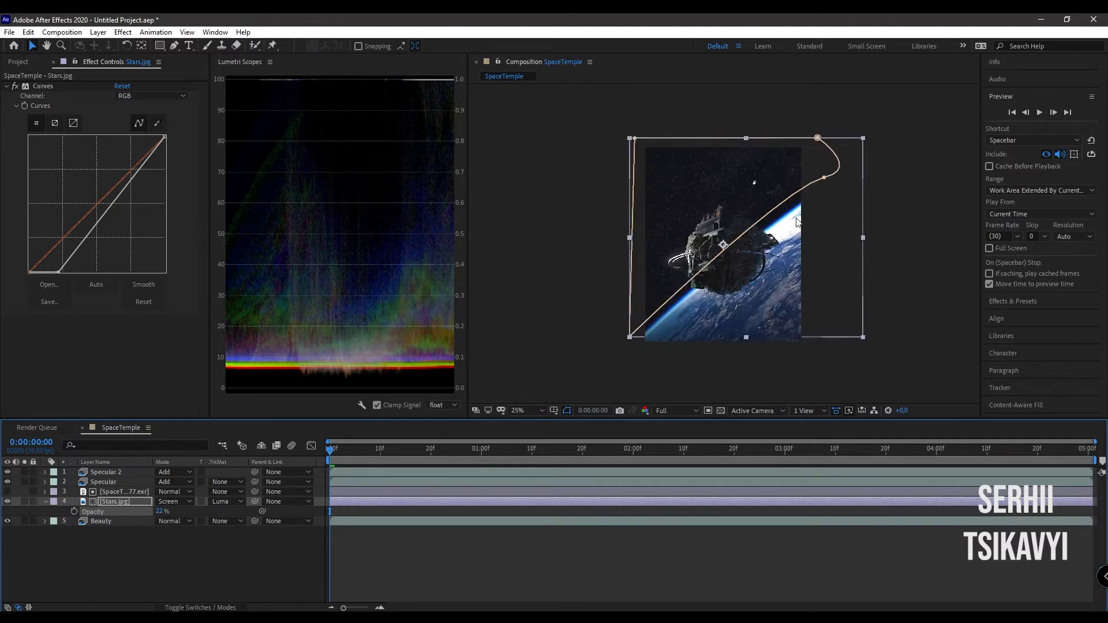
{"action": "scroll", "coordinate": [798, 219], "scroll_direction": "up", "scroll_amount": 1}
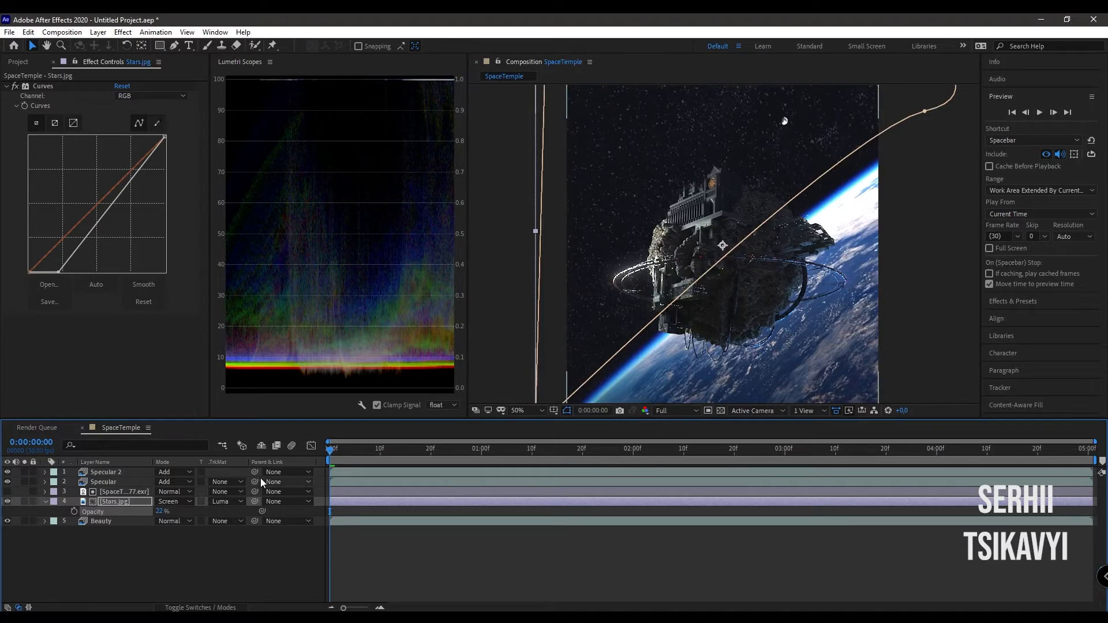
- Rename the Specular 2 layer as Emission
{"action": "left_click", "coordinate": [110, 473]}
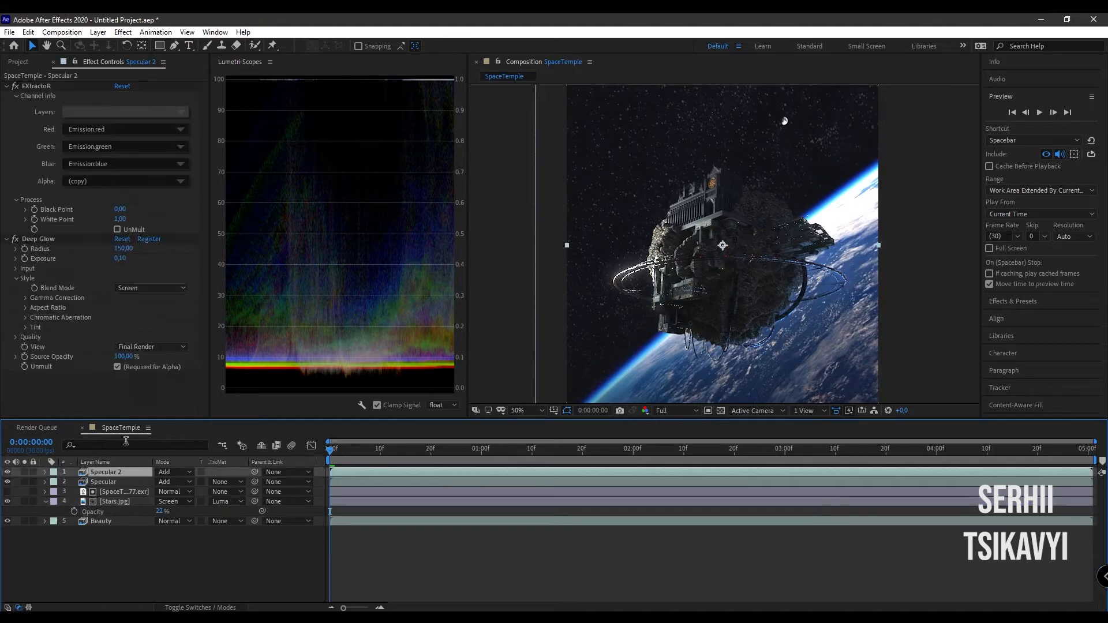
{"action": "key", "text": "Return"}
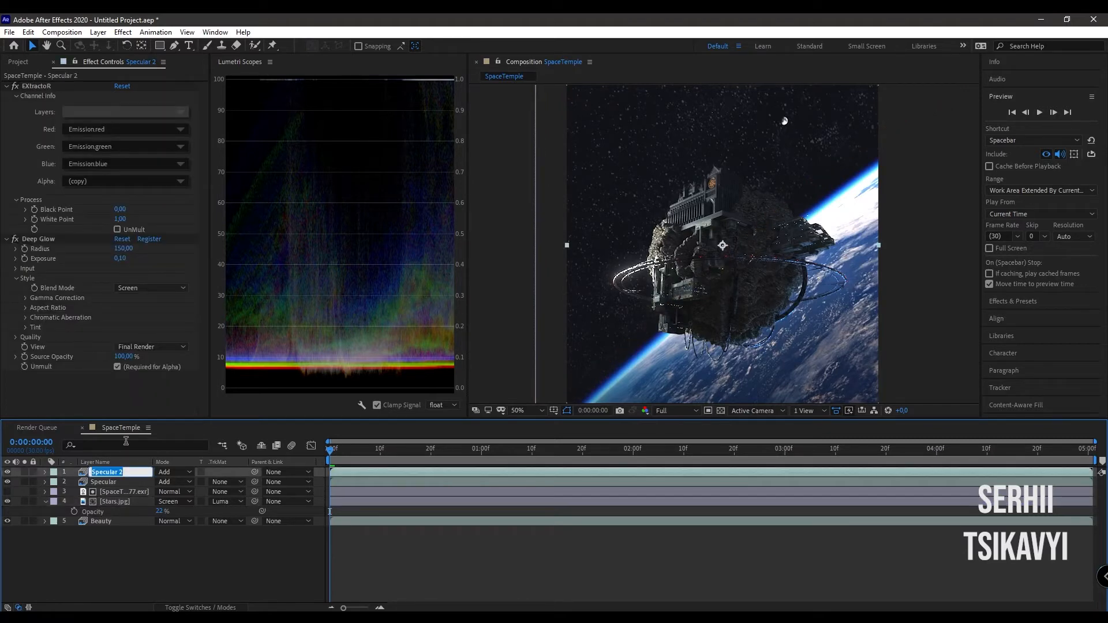
{"action": "type", "text": "Emission"}
{"action": "key", "text": "Return"}
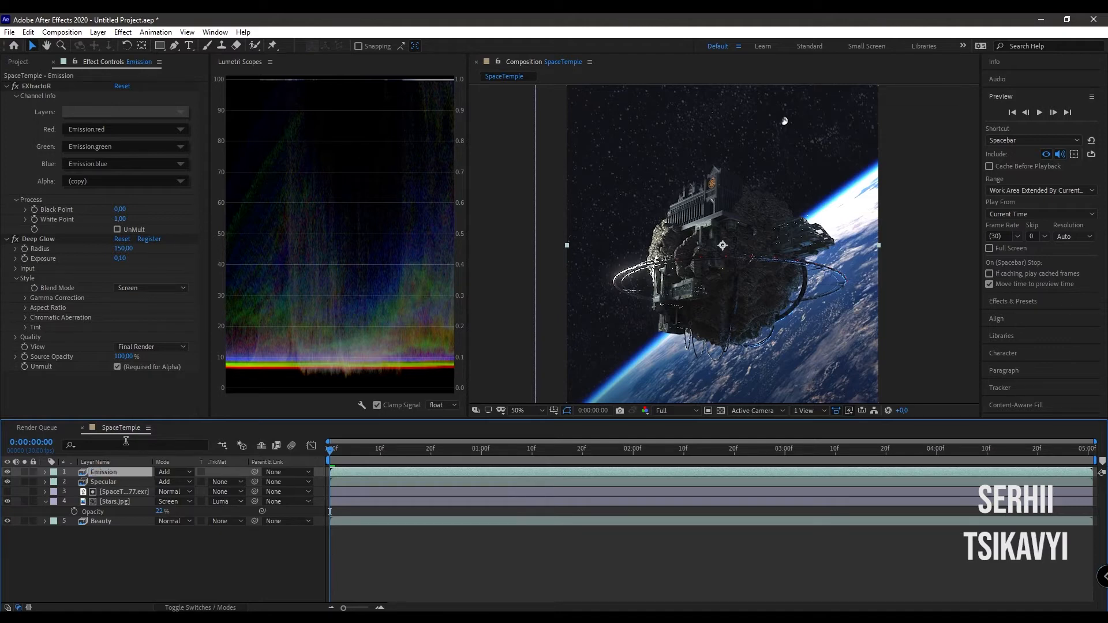
- Add an adjustment layer above all other layers and name it CC
{"action": "key", "text": "ctrl+alt+y"}
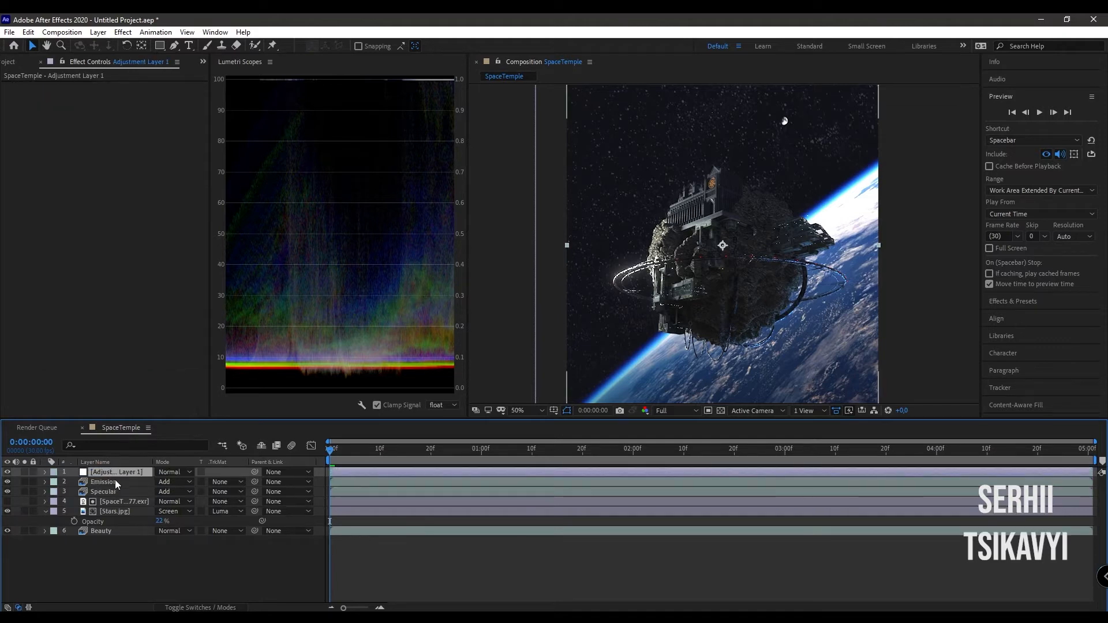
{"action": "key", "text": "Return"}
{"action": "type", "text": "CC"}
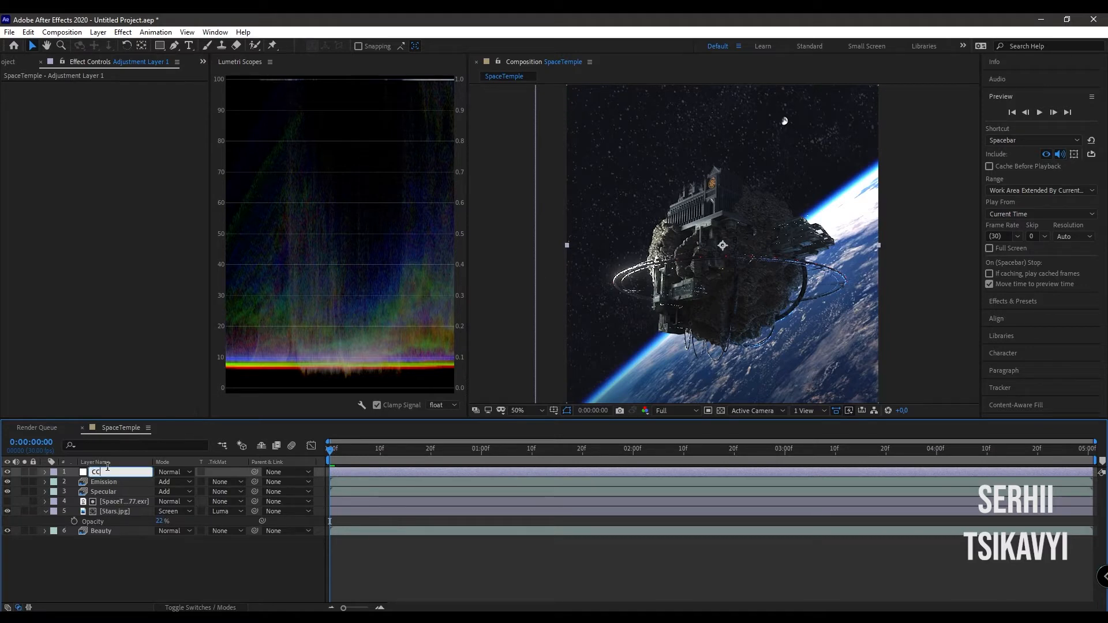
{"action": "key", "text": "Return"}
- Apply Curves to the CC layer and pull the RGB curve slightly down in the shadows and midtones and at the white point
{"action": "key", "text": "ctrl+space"}
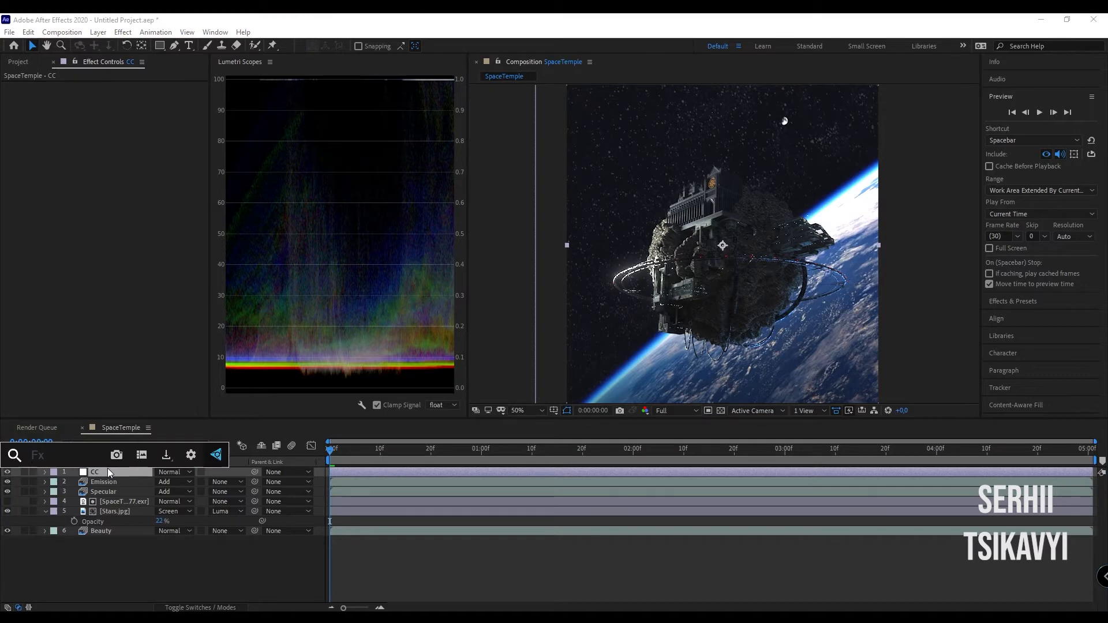
{"action": "type", "text": "curves"}
{"action": "key", "text": "Return"}
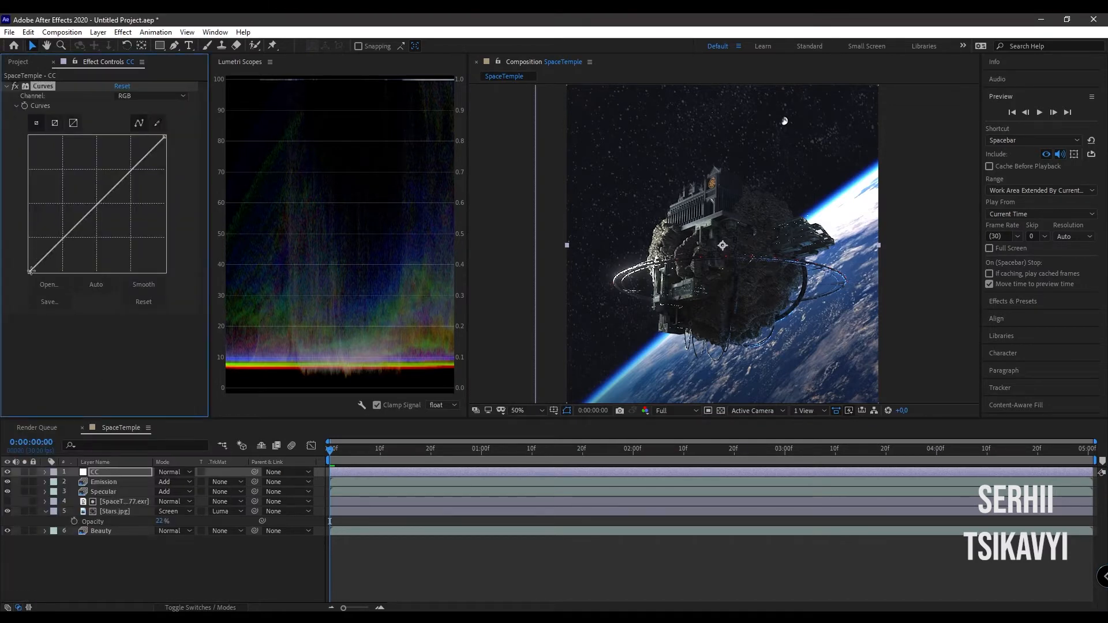
{"action": "left_click_drag", "start_coordinate": [30, 271], "coordinate": [32, 287]}
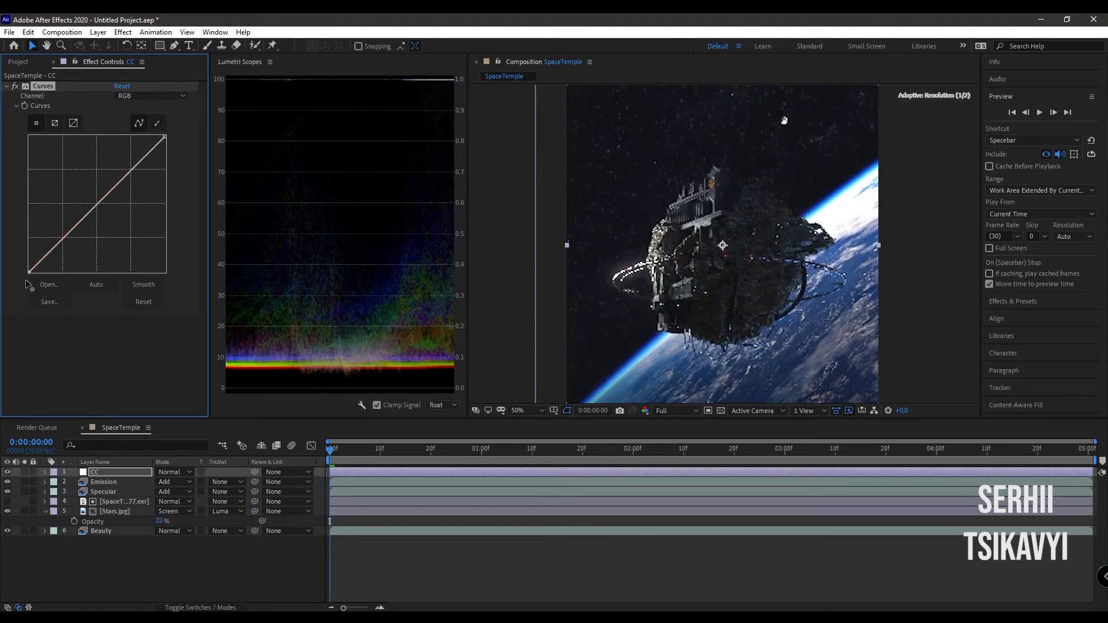
{"action": "left_click_drag", "start_coordinate": [56, 243], "coordinate": [62, 252]}
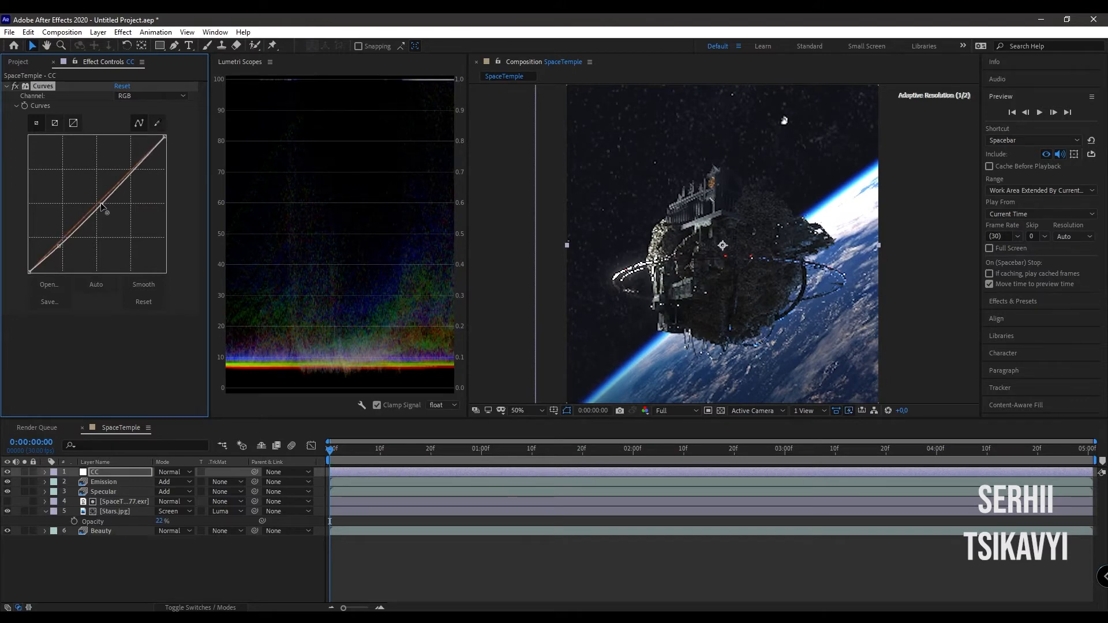
{"action": "left_click_drag", "start_coordinate": [98, 202], "coordinate": [100, 206]}
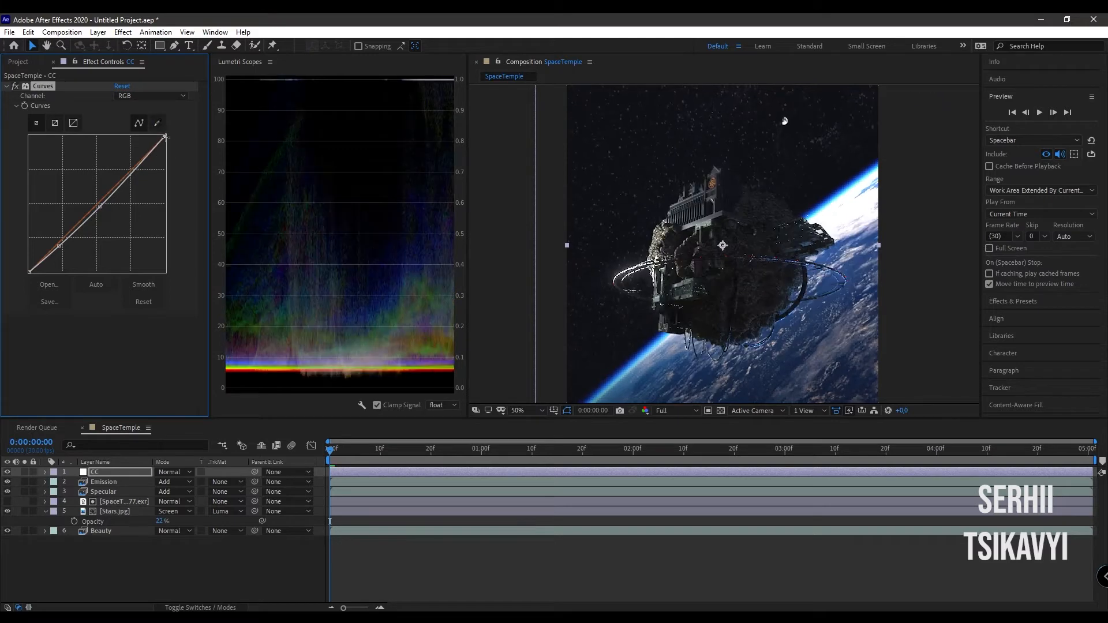
{"action": "left_click_drag", "start_coordinate": [165, 139], "coordinate": [174, 154]}
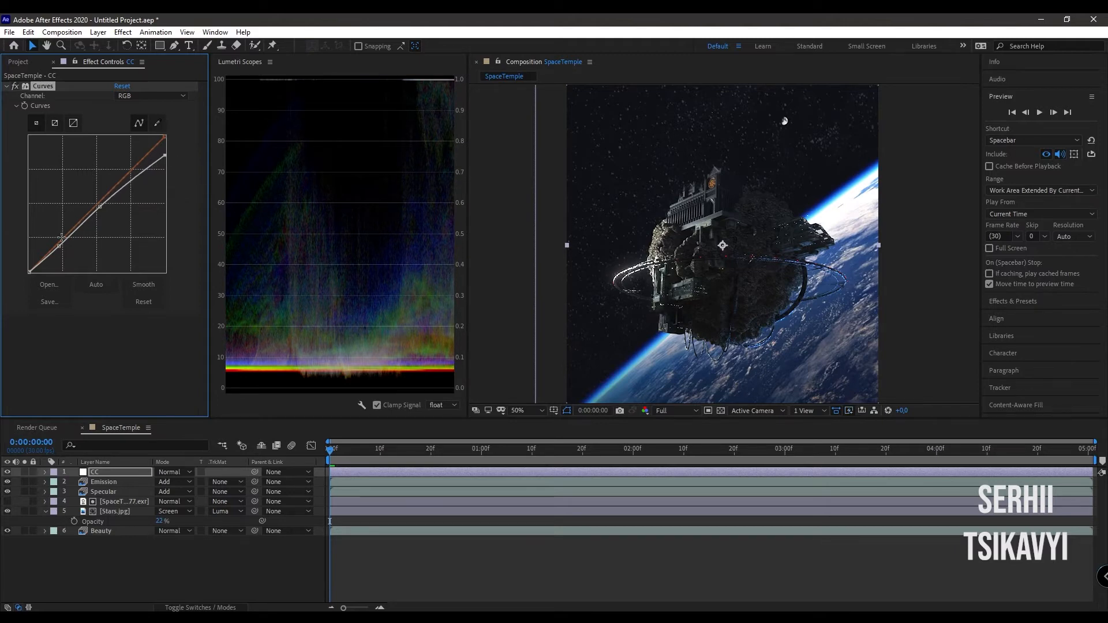
- Set the Emission layer's Deep Glow radius to 300 and exposure to 0,4
{"action": "left_click", "coordinate": [105, 482]}
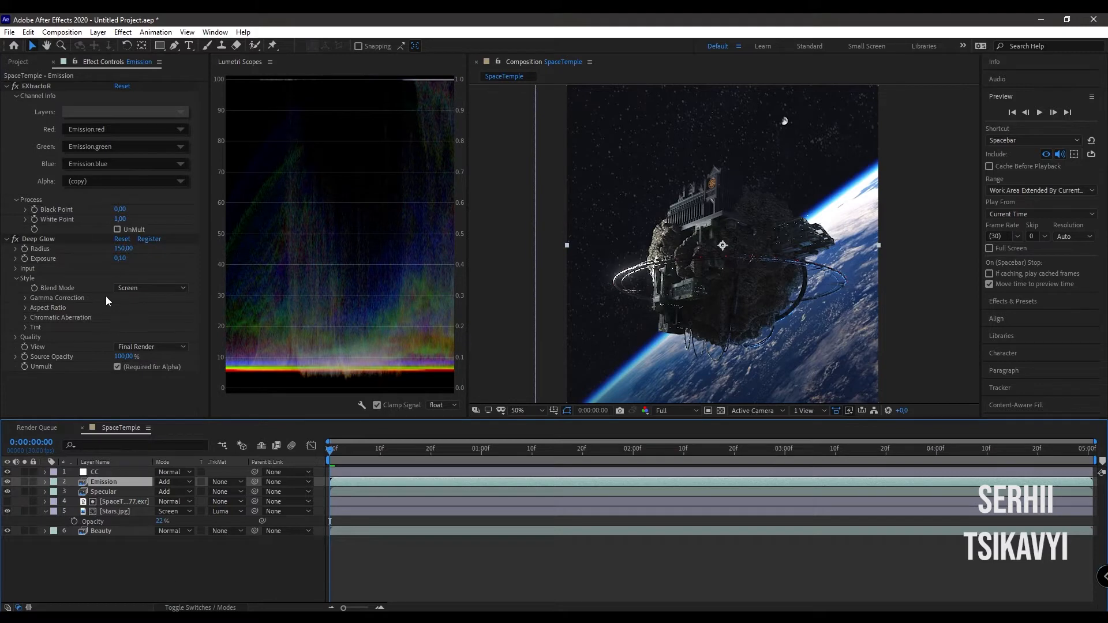
{"action": "left_click", "coordinate": [122, 249]}
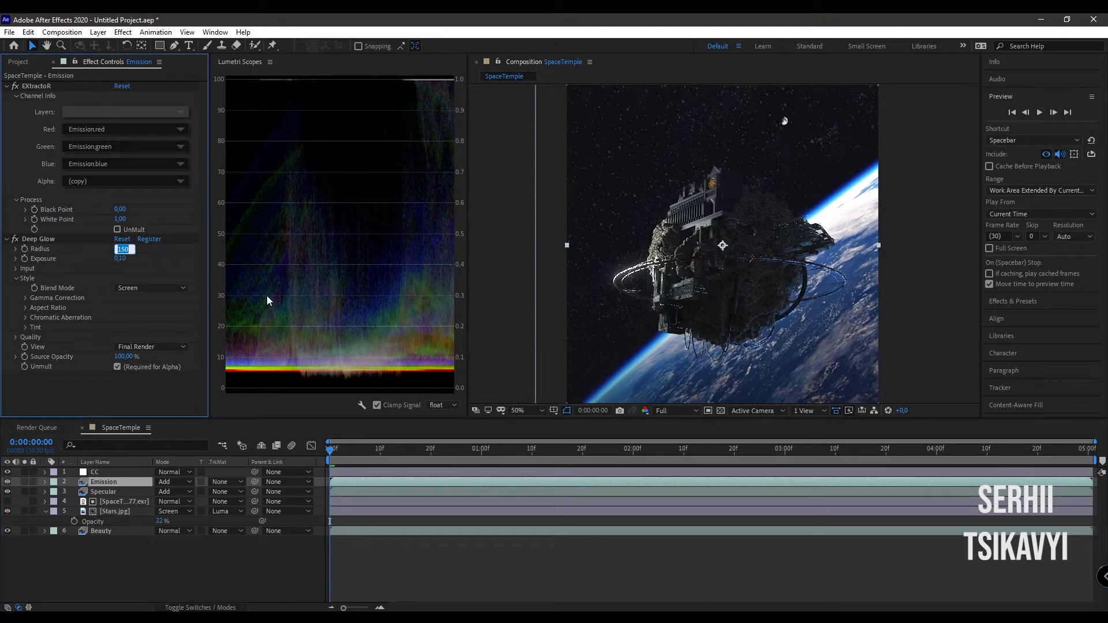
{"action": "type", "text": "300"}
{"action": "key", "text": "Return"}
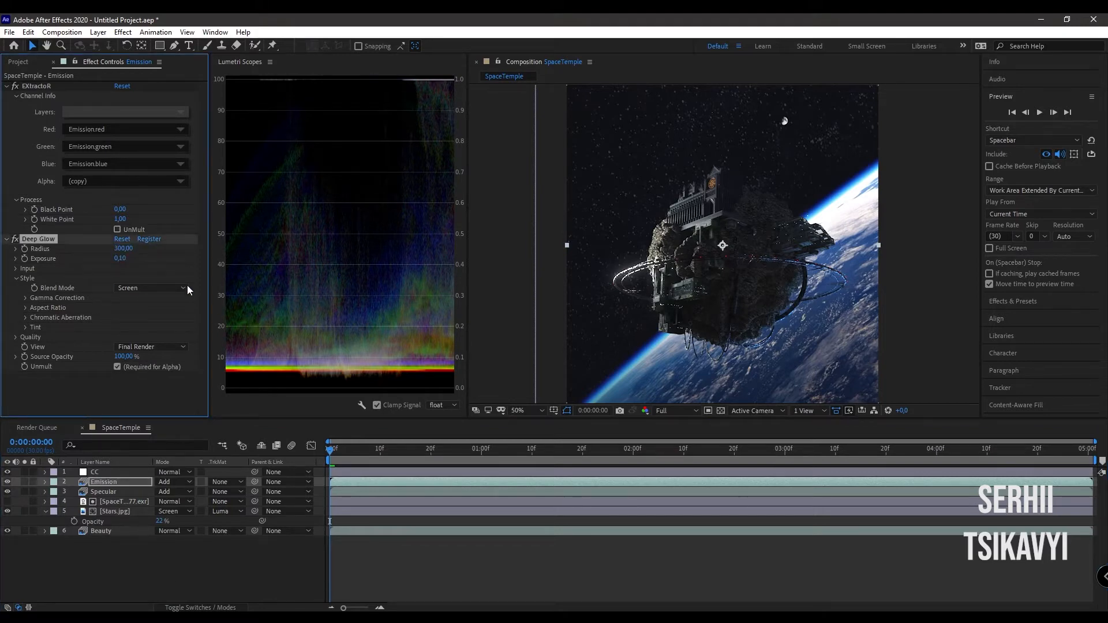
{"action": "left_click", "coordinate": [117, 260]}
{"action": "type", "text": "0,4"}
{"action": "key", "text": "Return"}
{"action": "left_click", "coordinate": [154, 553]}
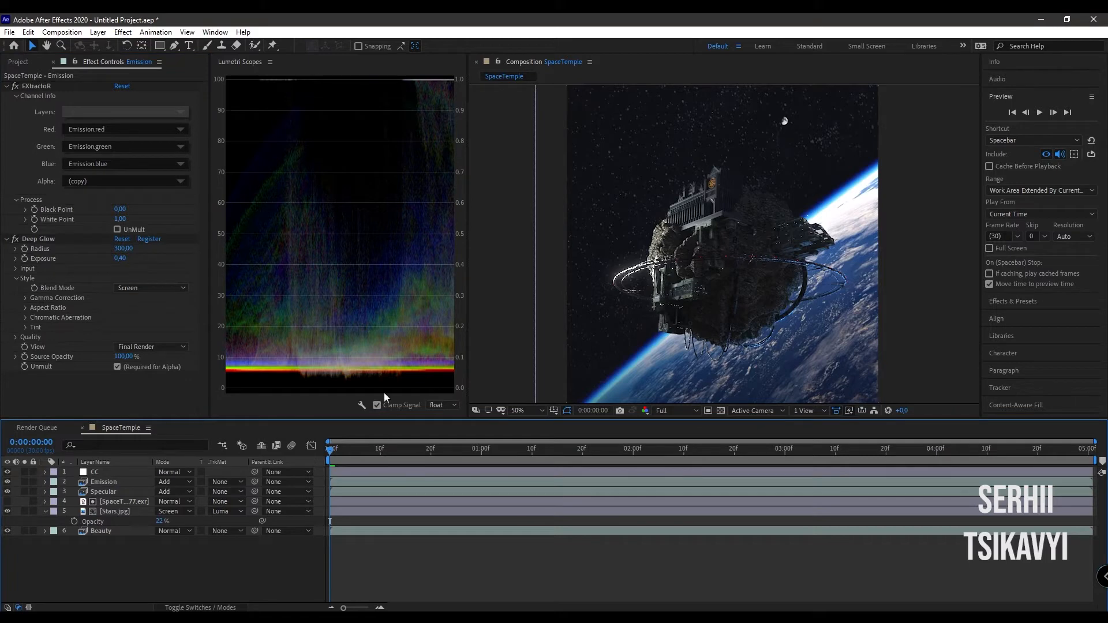
- Increase the Emission layer's Deep Glow exposure to 0,8
{"action": "left_click", "coordinate": [109, 483]}
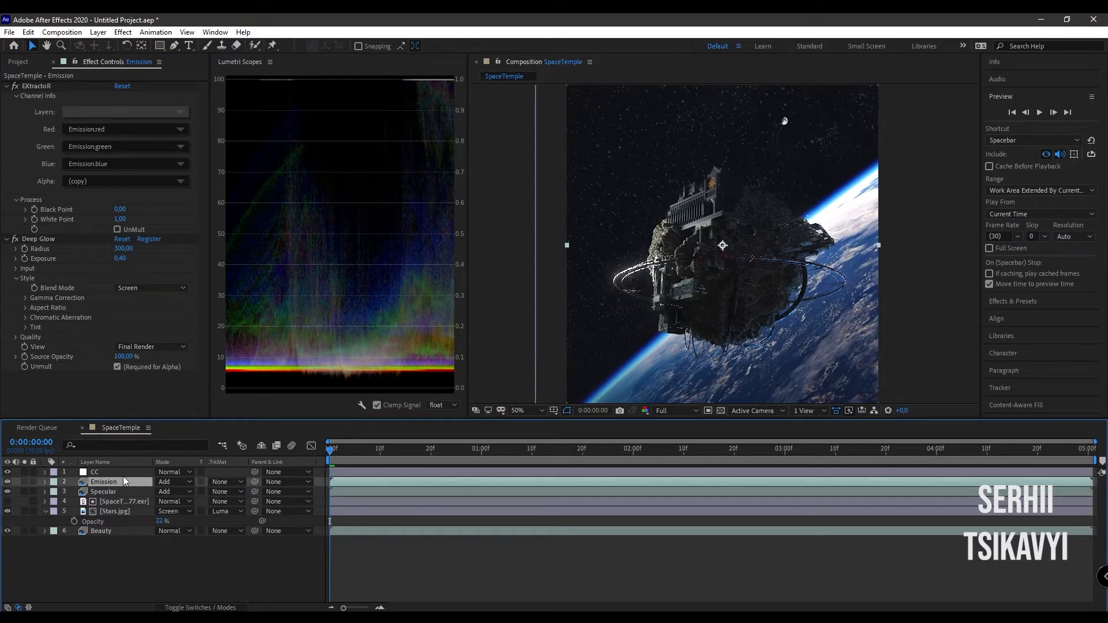
{"action": "left_click", "coordinate": [122, 258]}
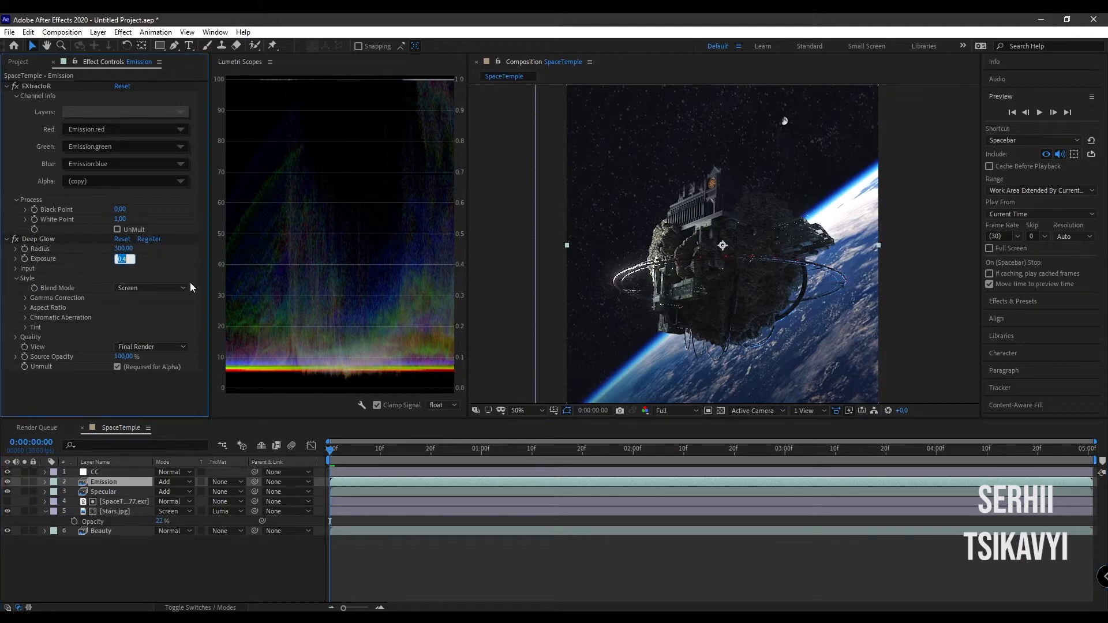
{"action": "key", "text": "BackSpace"}
{"action": "type", "text": "0,8"}
{"action": "key", "text": "Return"}
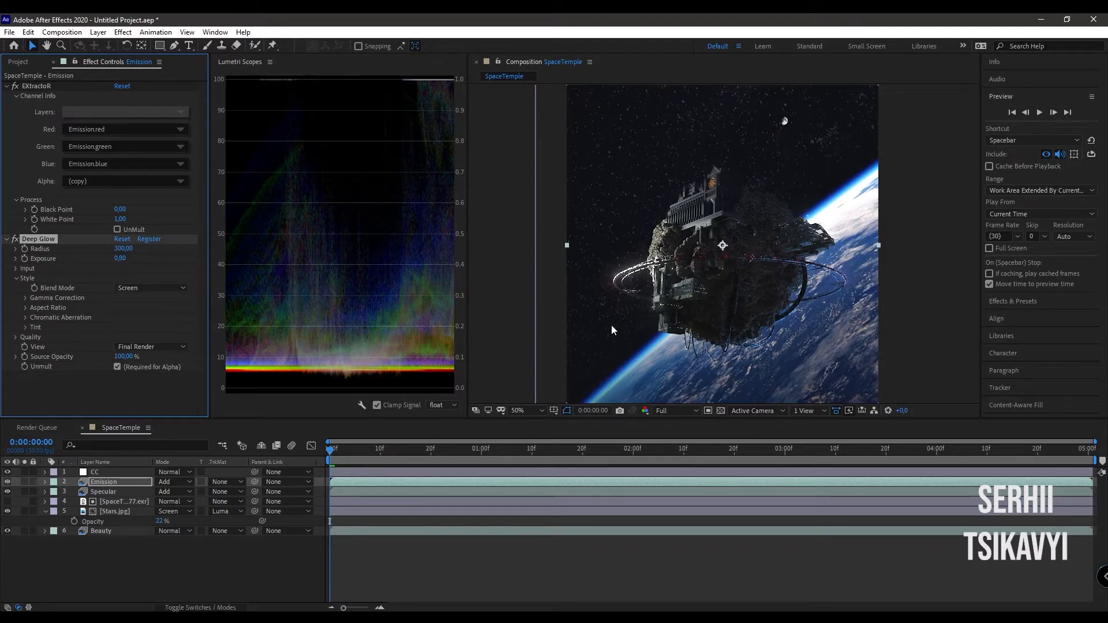
- Add a composition-sized white solid above the CC layer and name it Flares
{"action": "left_click", "coordinate": [114, 472]}
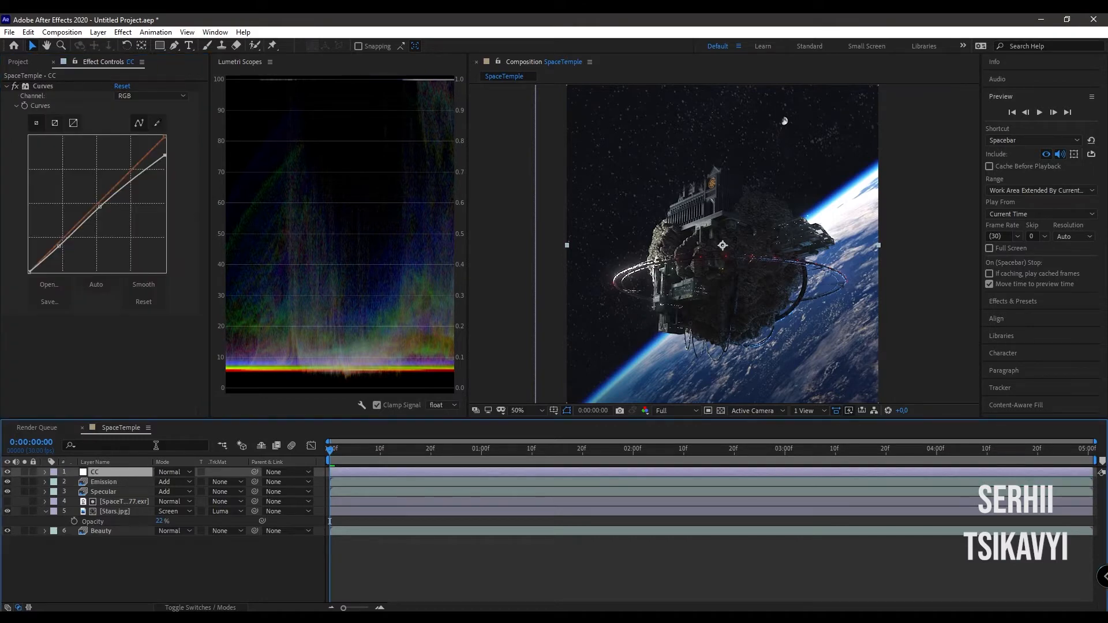
{"action": "key", "text": "ctrl+y"}
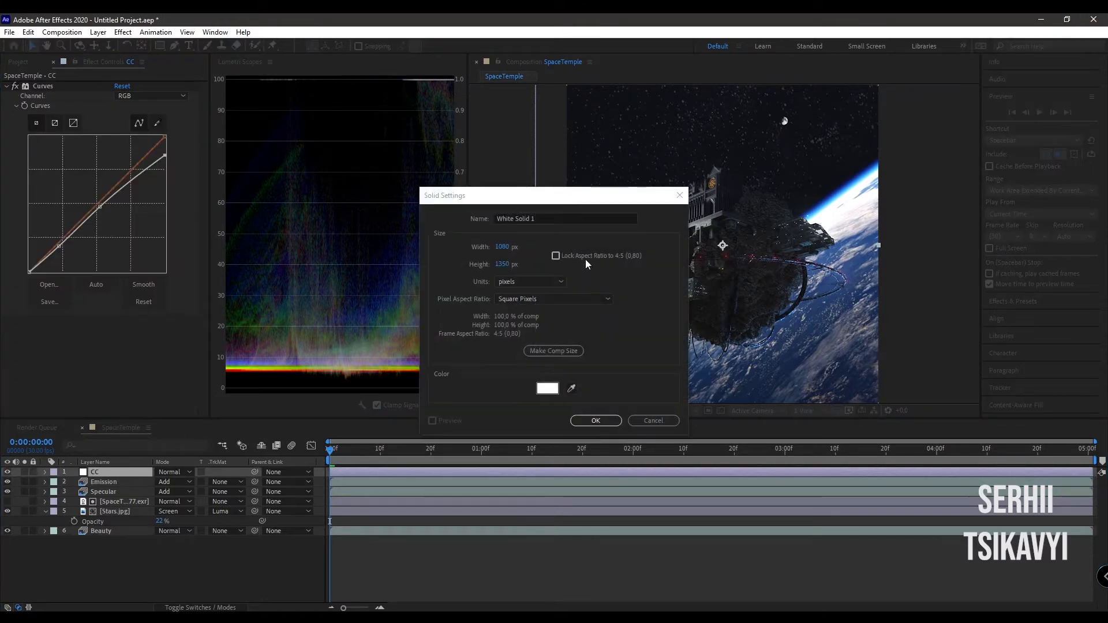
{"action": "left_click", "coordinate": [595, 422]}
{"action": "key", "text": "Return"}
{"action": "type", "text": "Fle"}
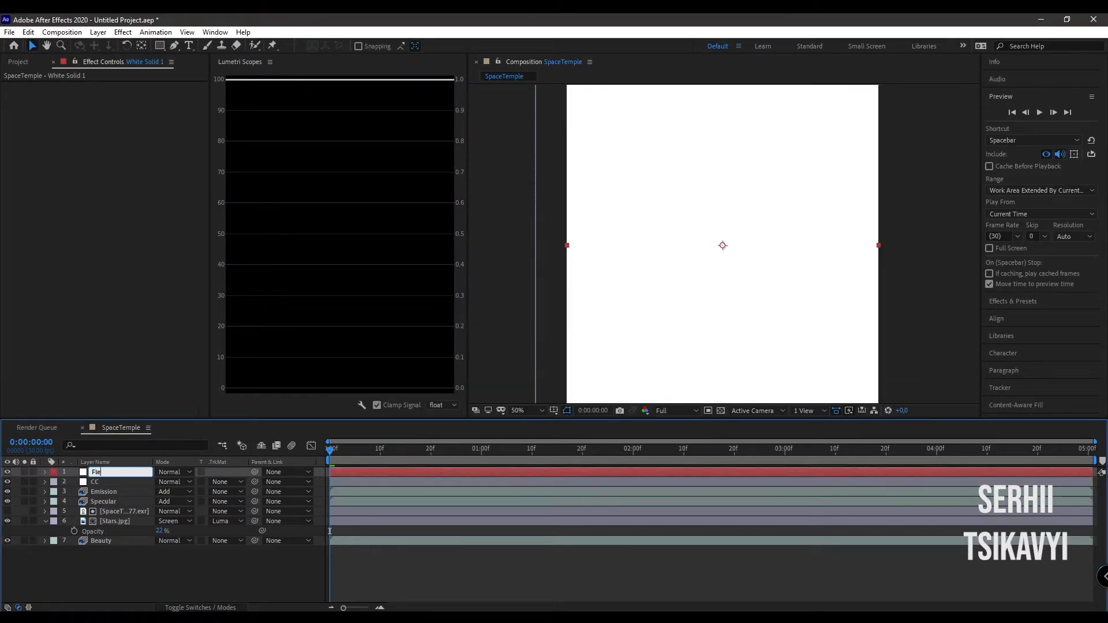
{"action": "type", "text": "res"}
{"action": "key", "text": "Return"}
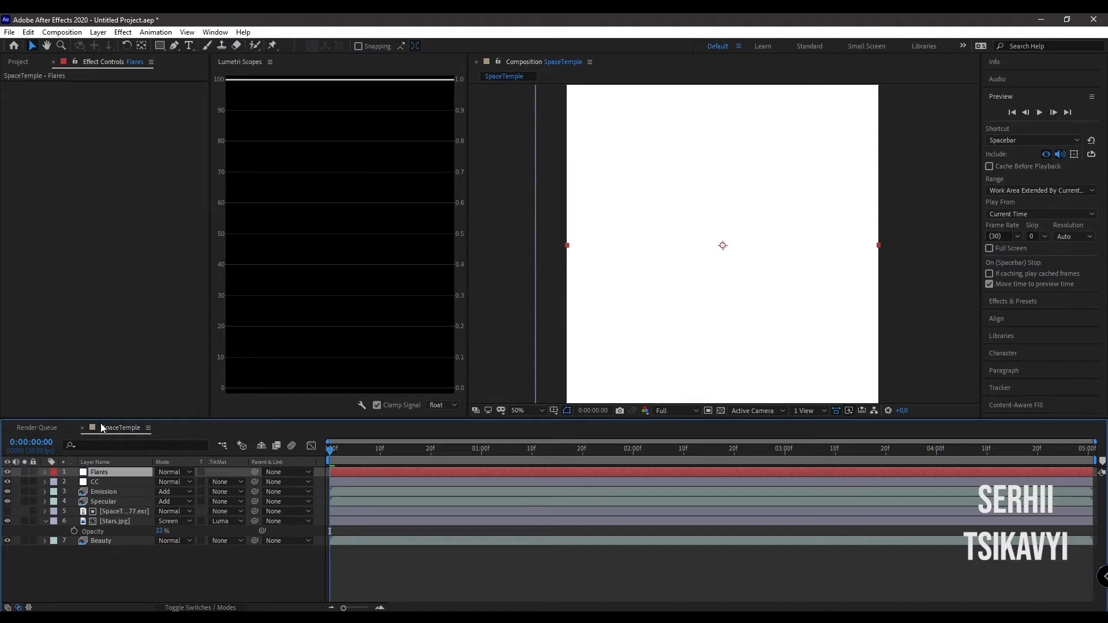
- Apply the Optical Flares effect to the Flares layer
{"action": "key", "text": "ctrl+space"}
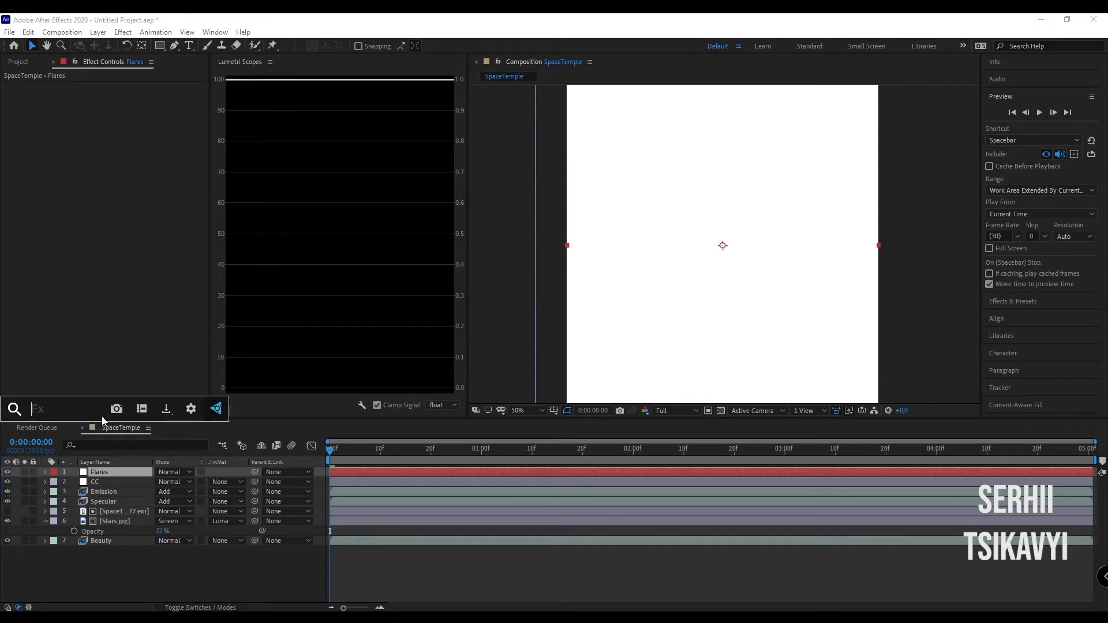
{"action": "type", "text": "optic"}
{"action": "type", "text": "al"}
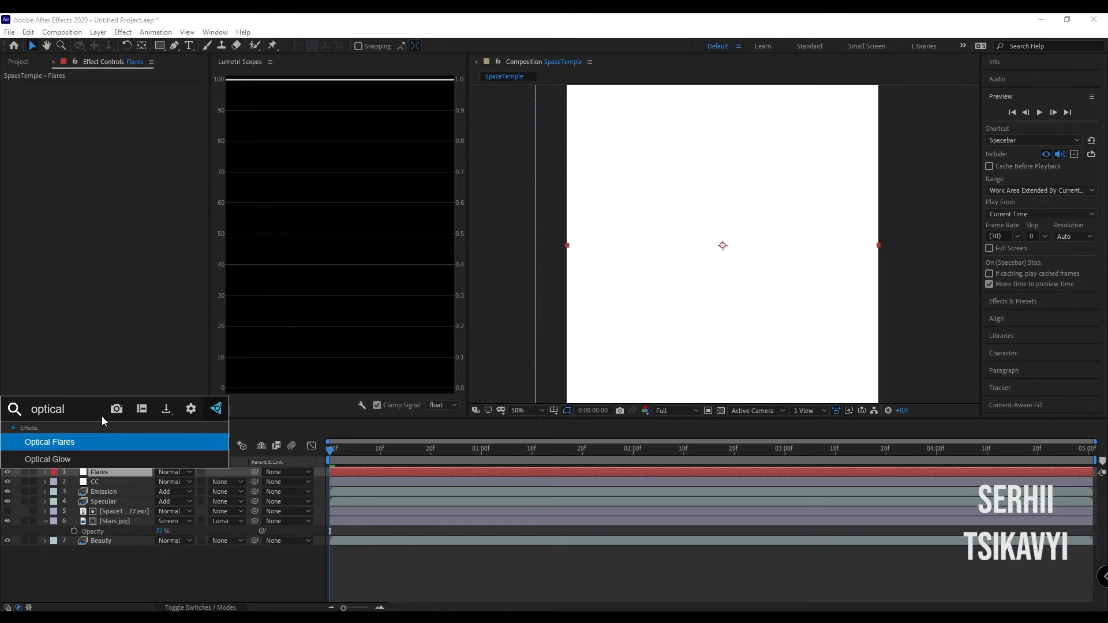
{"action": "key", "text": "Return"}
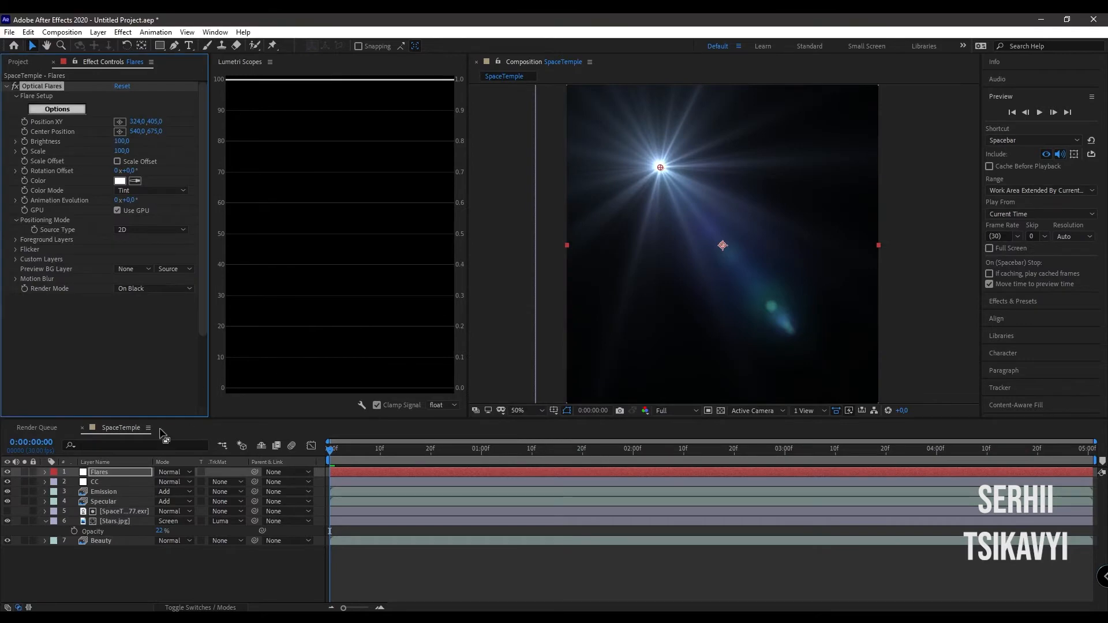
- Load the Anthrax preset from the Conspiracy Presets folder into Optical Flares and accept it
{"action": "left_click", "coordinate": [68, 111]}
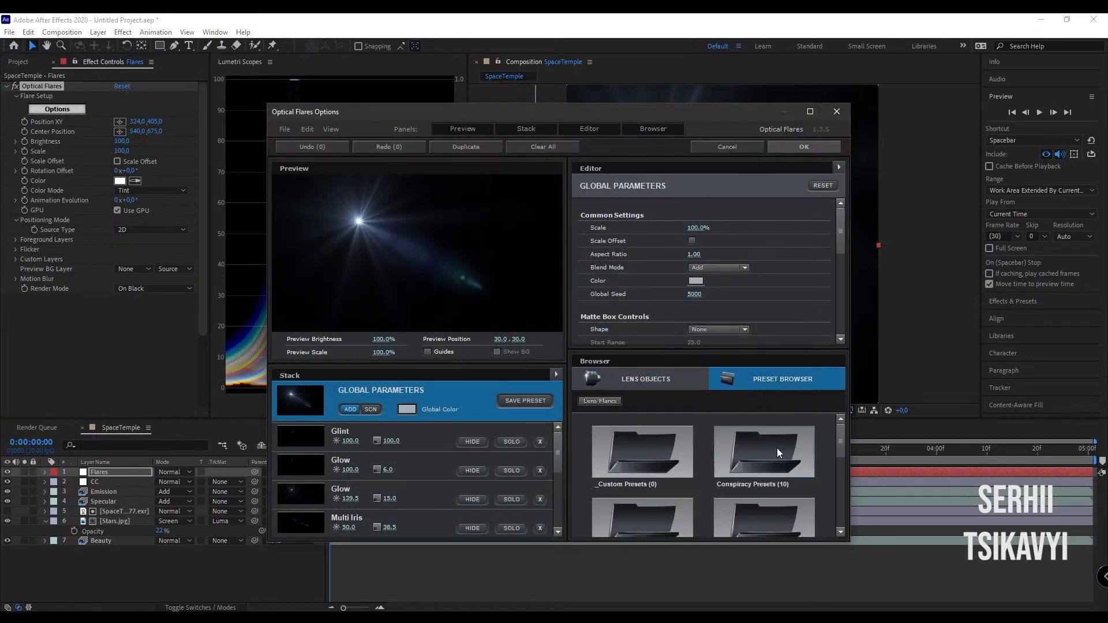
{"action": "double_click", "coordinate": [776, 447]}
{"action": "left_click", "coordinate": [784, 462]}
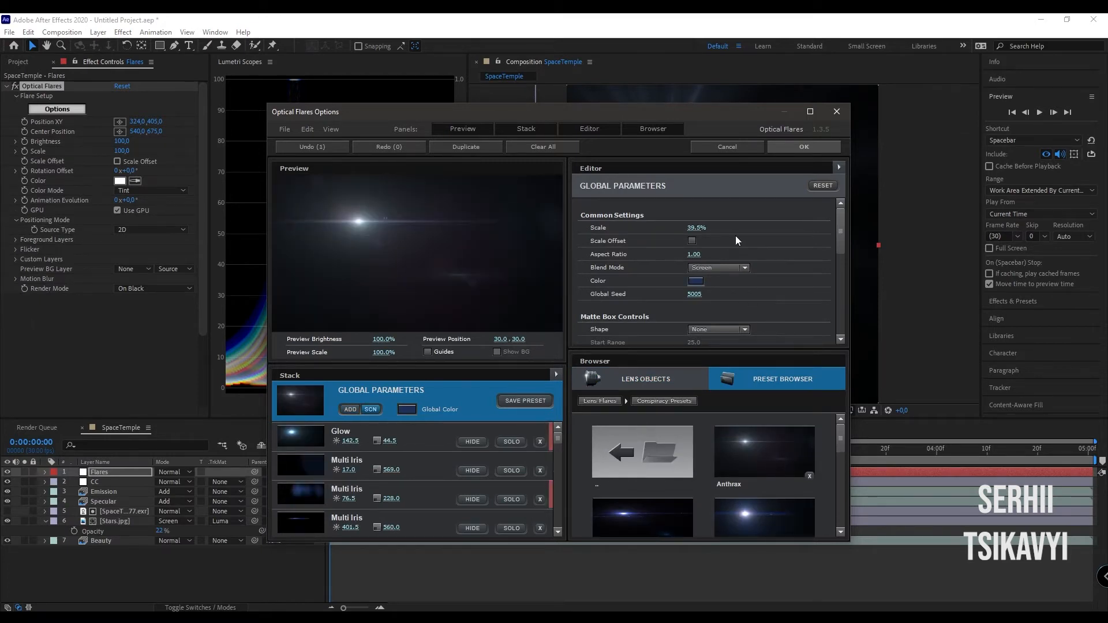
{"action": "key", "text": "Return"}
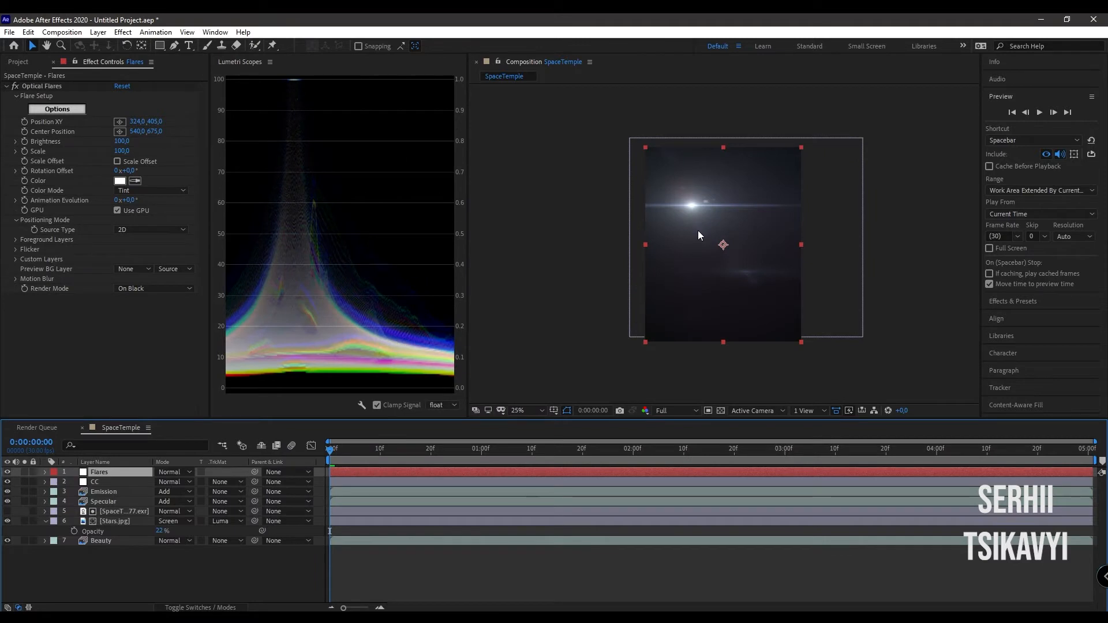
- Render the flare On Transparent and move its source to about 190, 769, onto the outer end of the temple's ring
{"action": "key", "text": "period"}
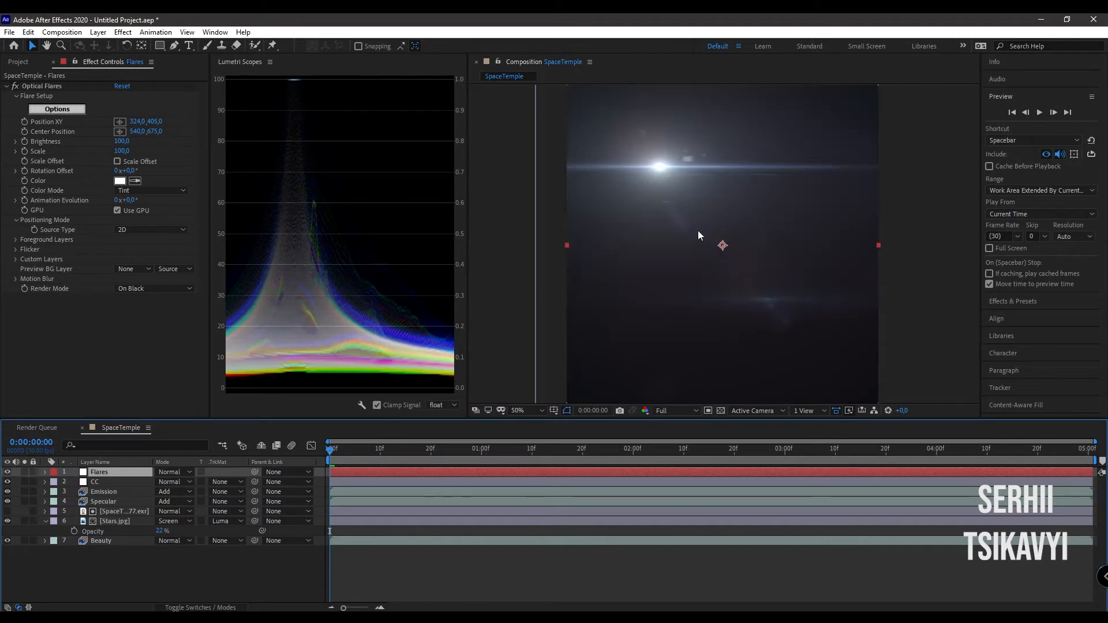
{"action": "left_click", "coordinate": [40, 87]}
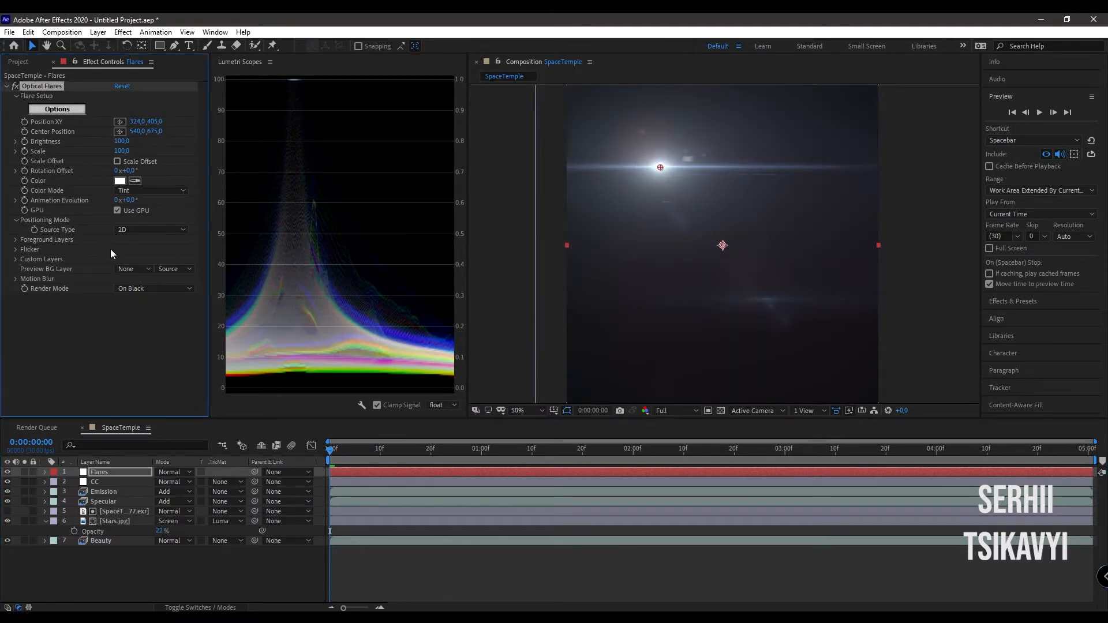
{"action": "left_click", "coordinate": [153, 288]}
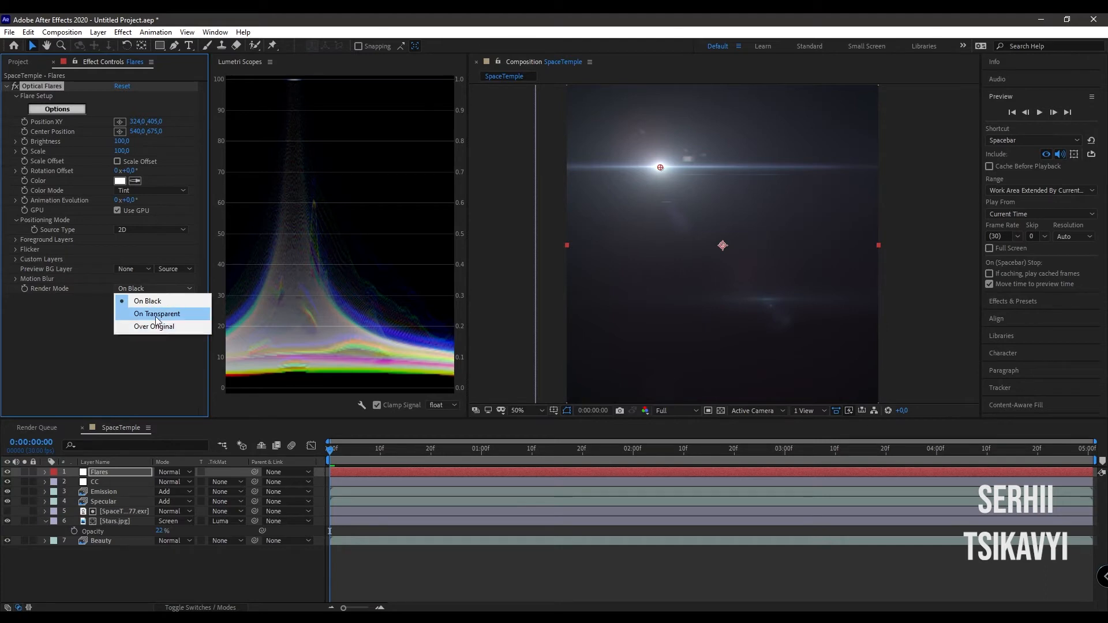
{"action": "left_click", "coordinate": [156, 314]}
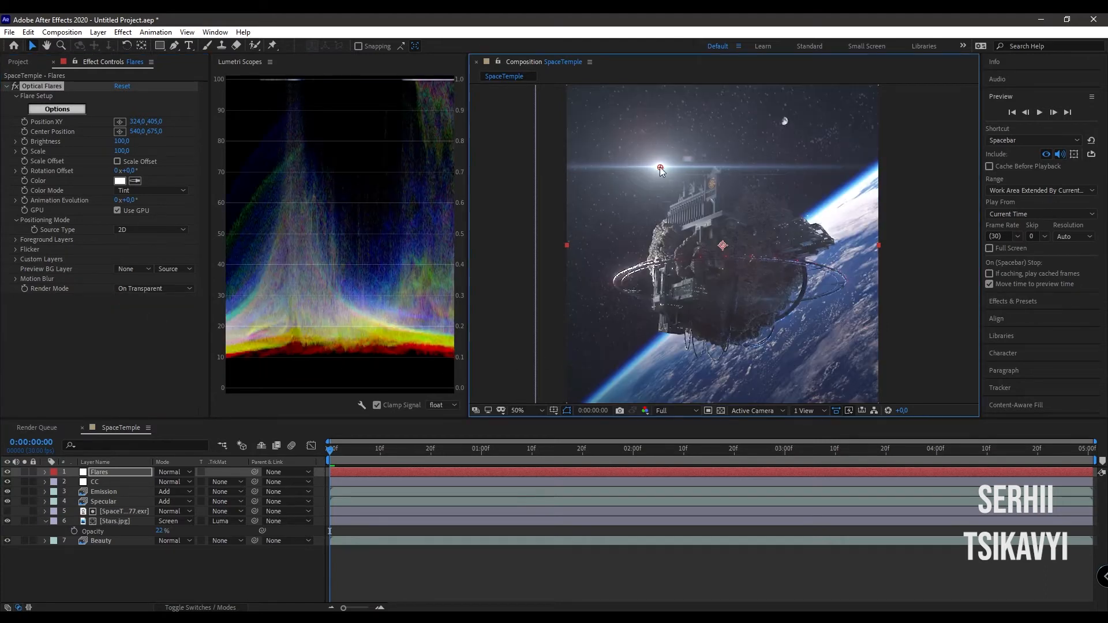
{"action": "left_click_drag", "start_coordinate": [659, 168], "coordinate": [622, 275]}
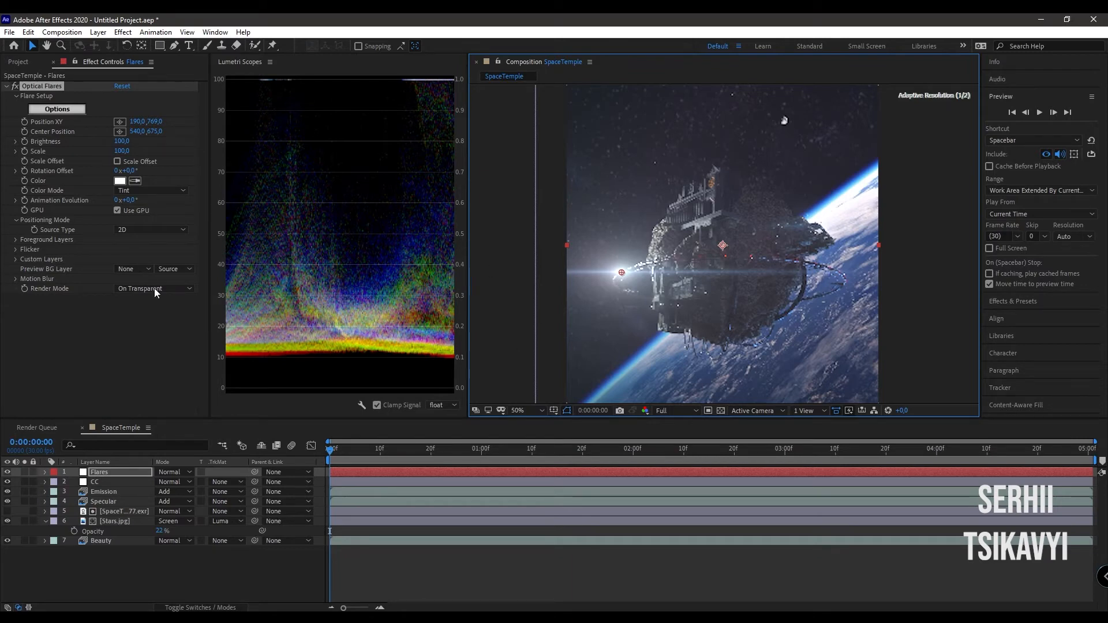
- Set the Optical Flares brightness to 60 and scale to 40
{"action": "key", "text": "comma"}
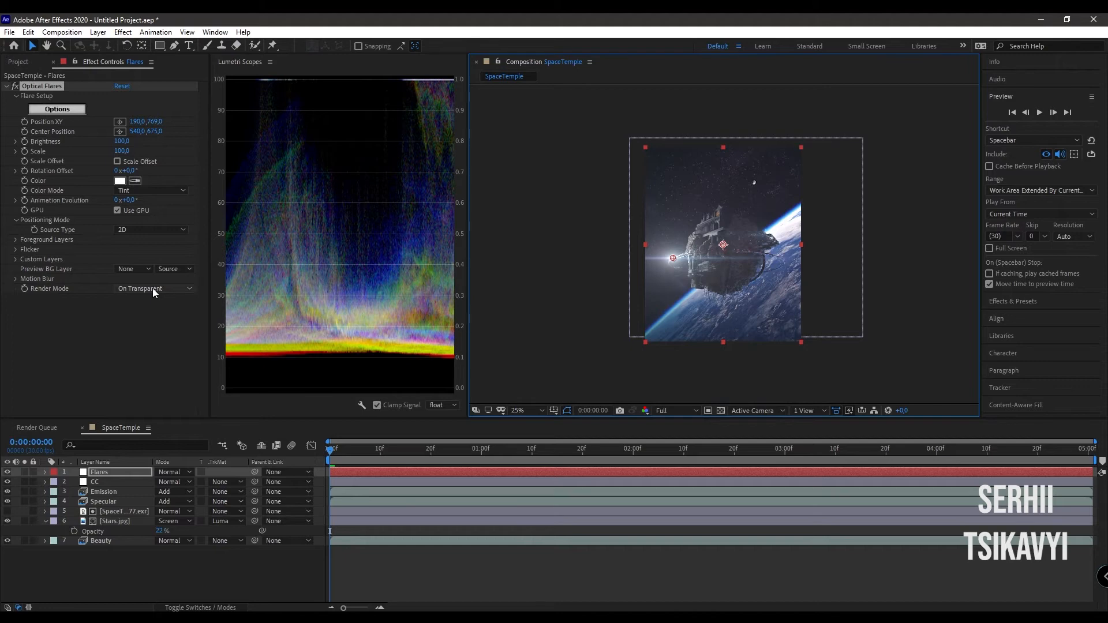
{"action": "left_click_drag", "start_coordinate": [122, 143], "coordinate": [110, 142]}
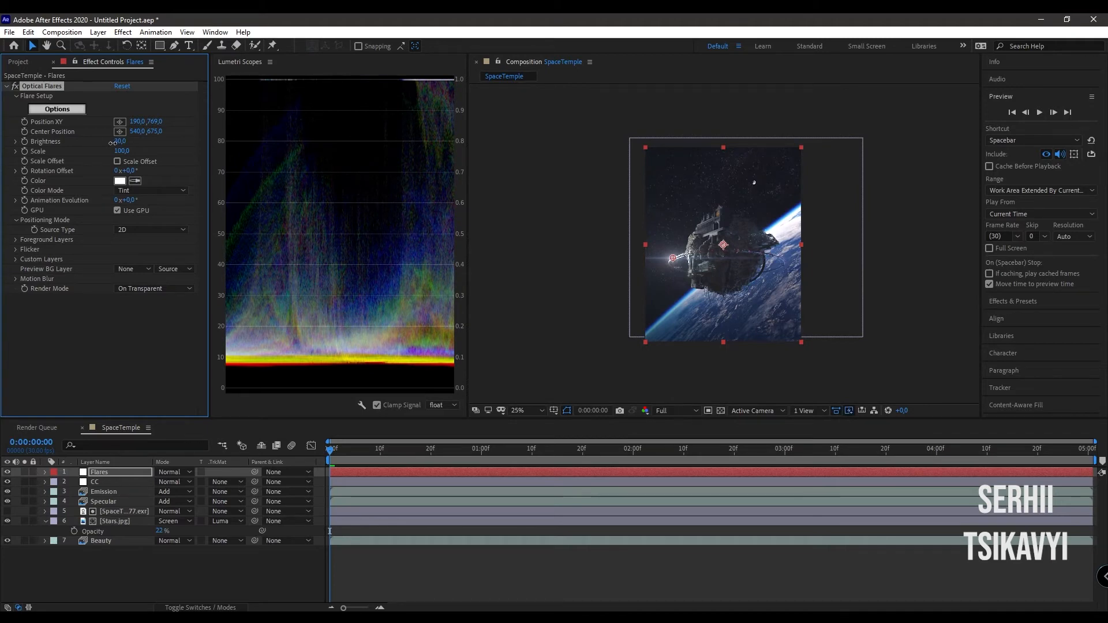
{"action": "left_click_drag", "start_coordinate": [112, 143], "coordinate": [118, 144]}
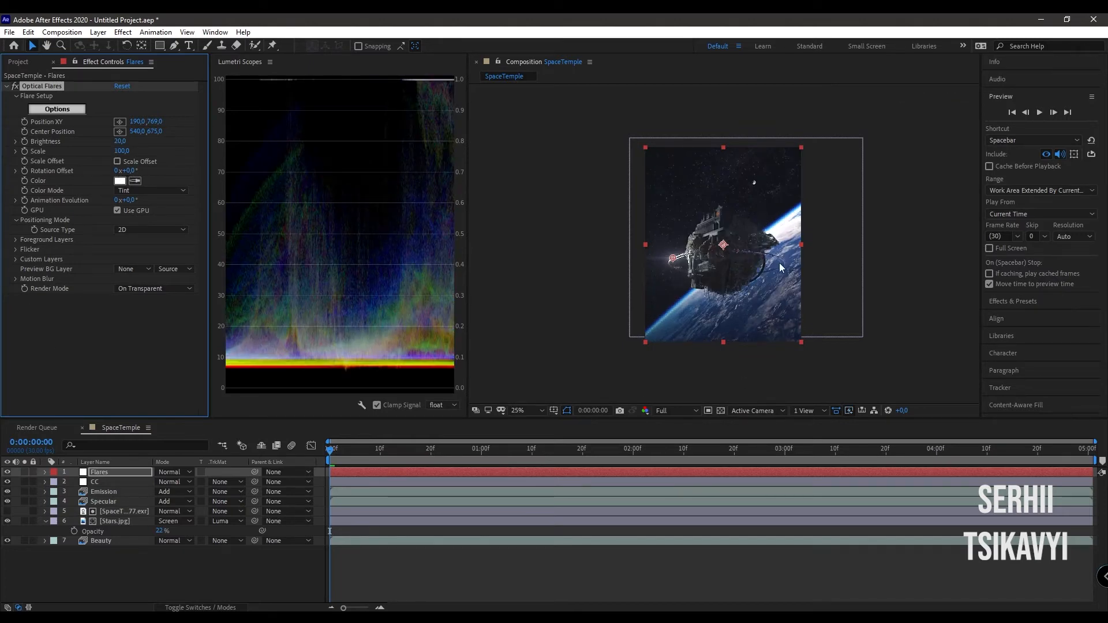
{"action": "left_click_drag", "start_coordinate": [128, 151], "coordinate": [122, 151]}
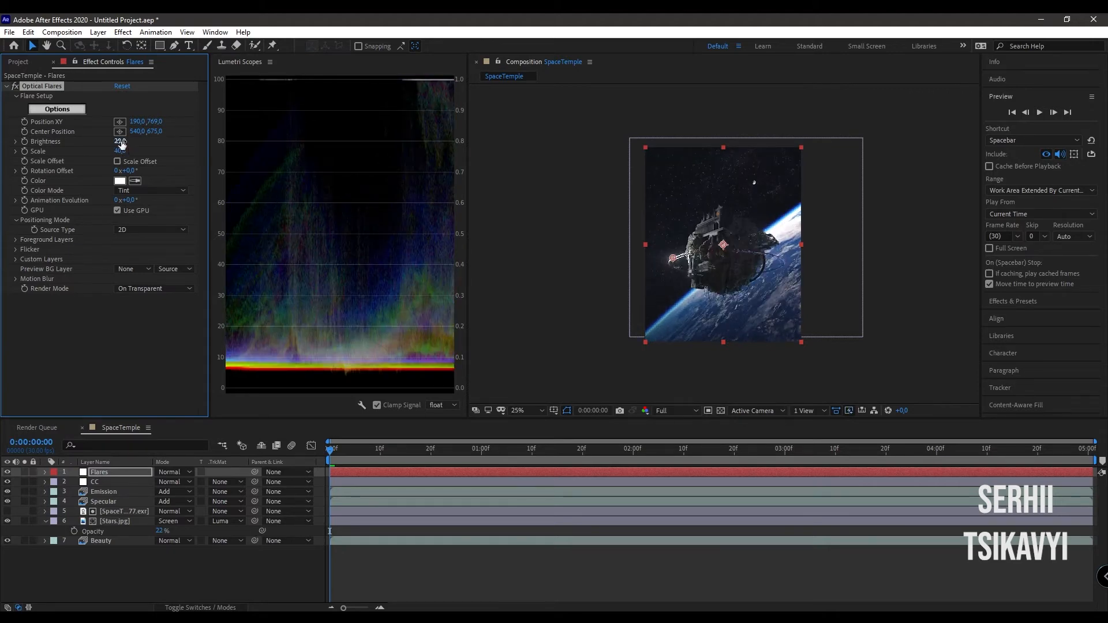
{"action": "left_click_drag", "start_coordinate": [122, 143], "coordinate": [126, 142]}
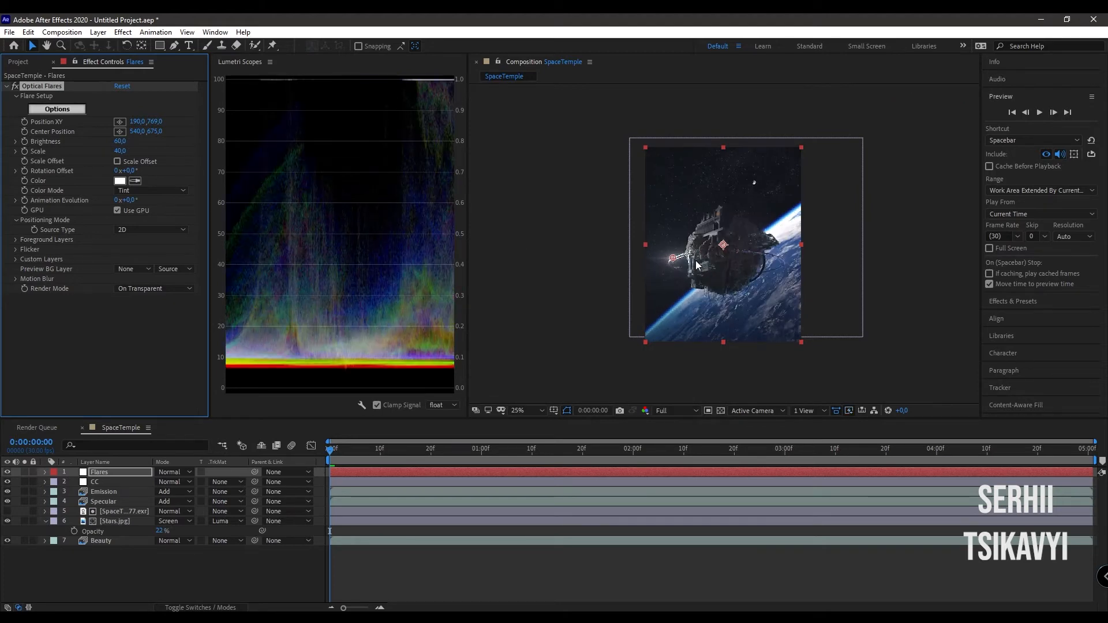
- Shift the flare's source slightly inward along the ring to about 232, 747
{"action": "scroll", "coordinate": [696, 262], "scroll_direction": "up", "scroll_amount": 2}
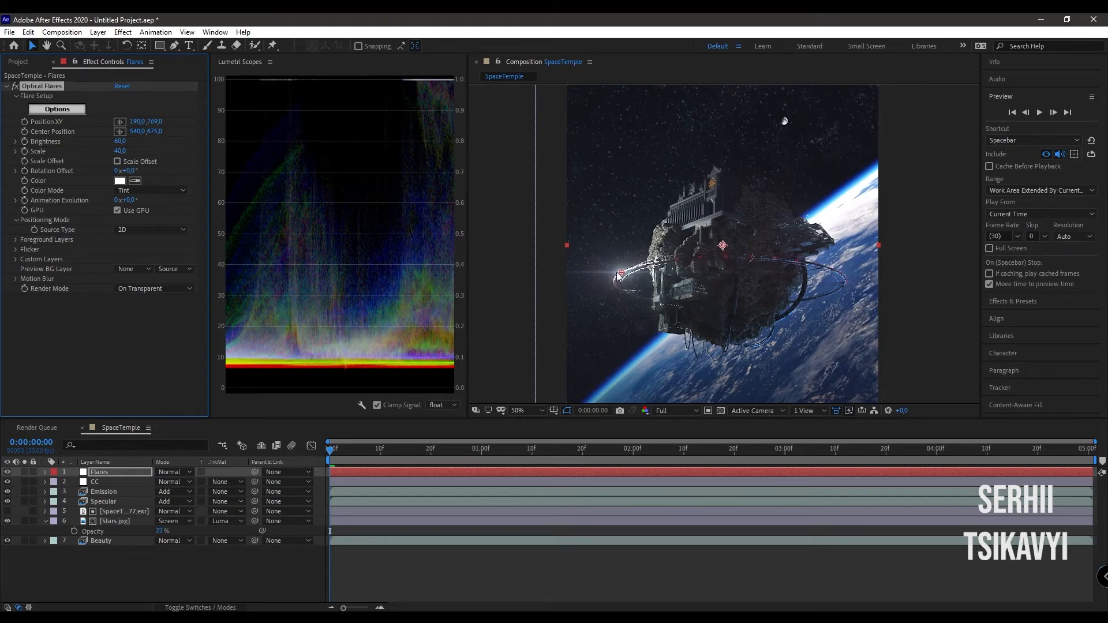
{"action": "left_click_drag", "start_coordinate": [622, 272], "coordinate": [634, 268]}
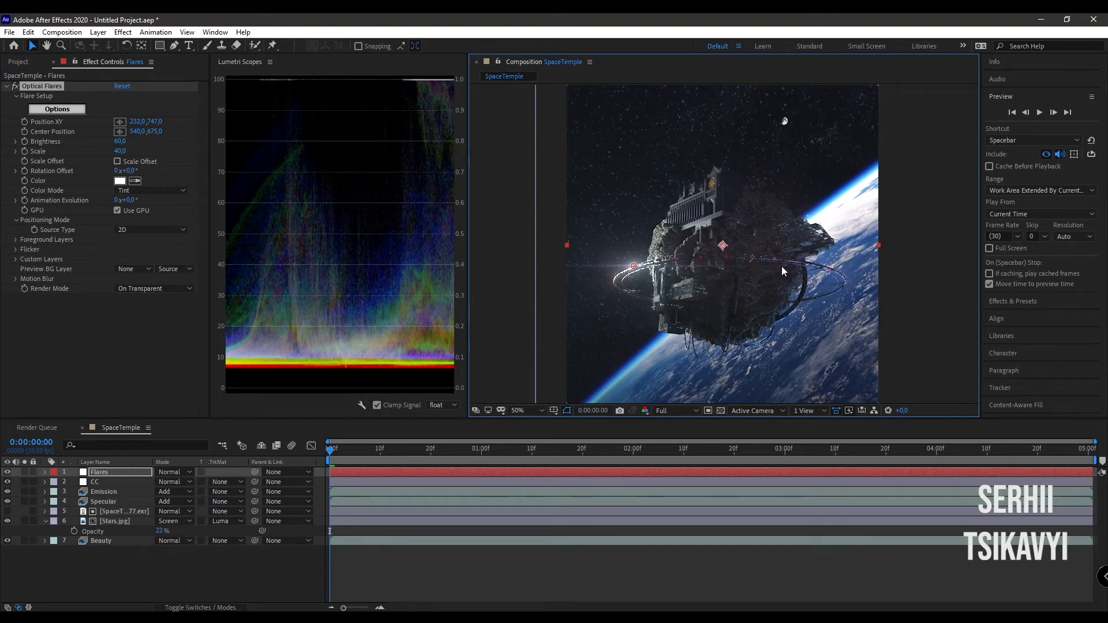
{"action": "key", "text": "comma"}
{"action": "key", "text": "comma"}
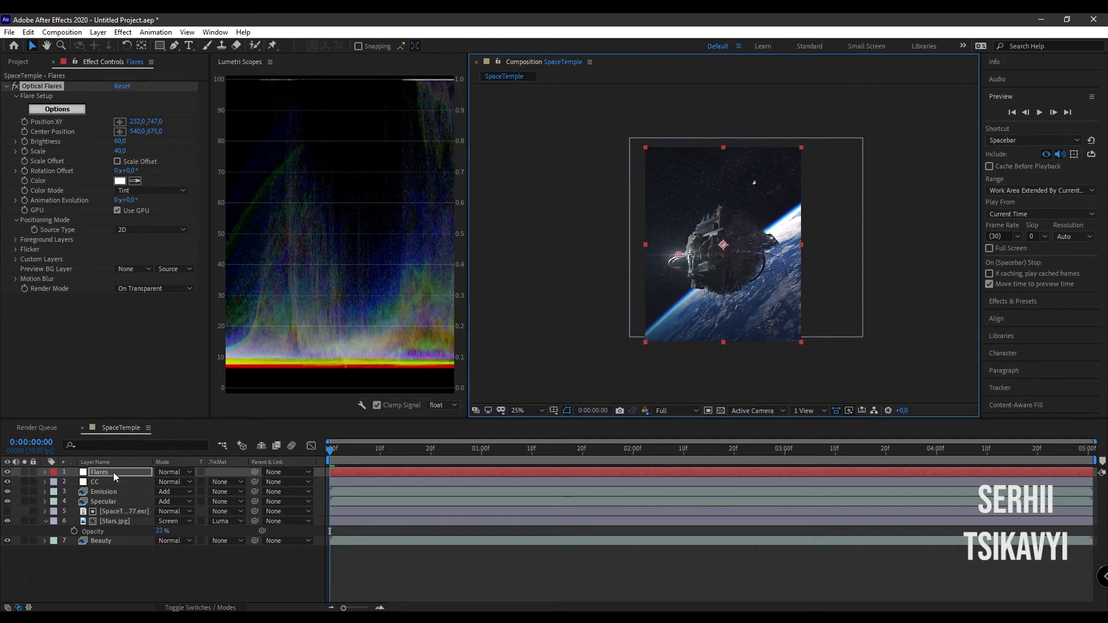
- Add an adjustment layer above the Flares layer and name it CG
{"action": "key", "text": "ctrl+alt+y"}
{"action": "key", "text": "Return"}
{"action": "type", "text": "CG"}
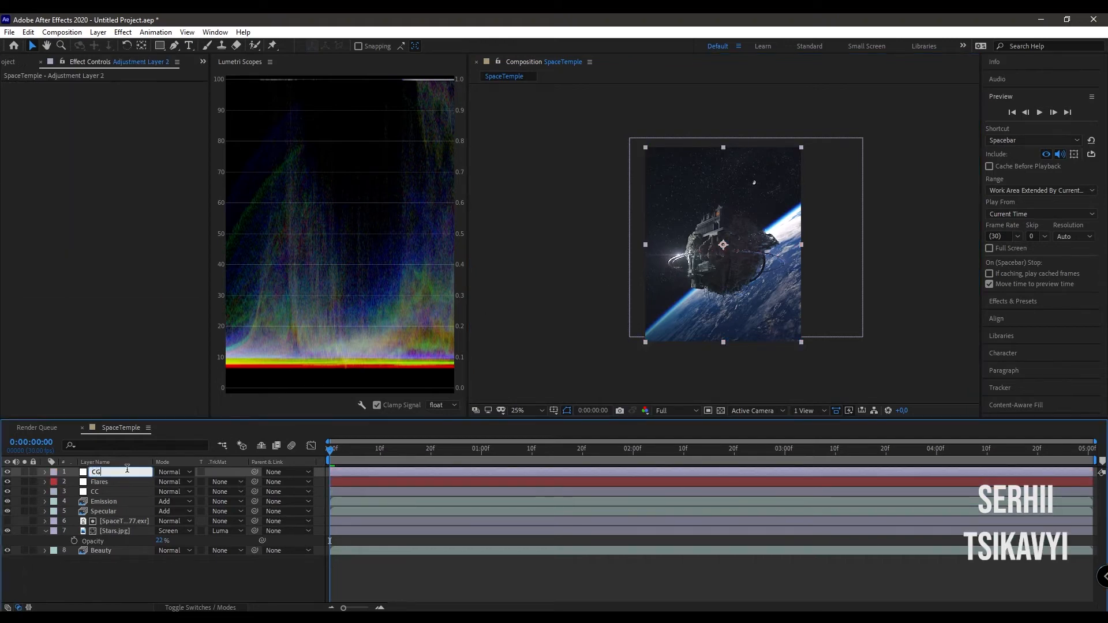
{"action": "key", "text": "Return"}
- Apply the Looks effect to the CG layer and load the Classic Blockbuster look from the Blockbuster Cool category
{"action": "key", "text": "ctrl+space"}
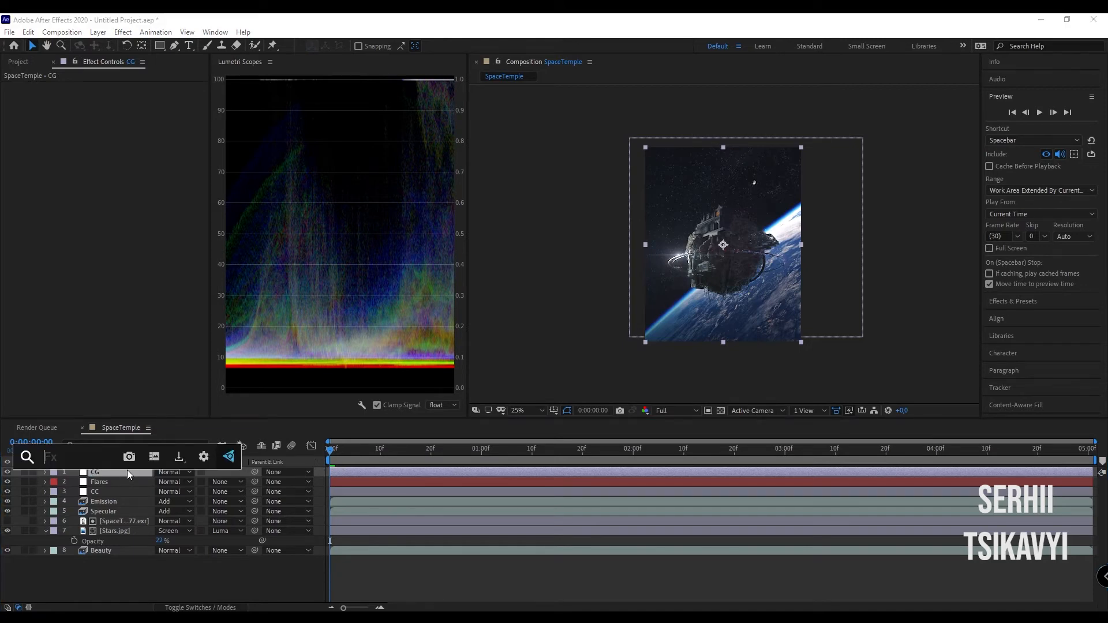
{"action": "type", "text": "looks"}
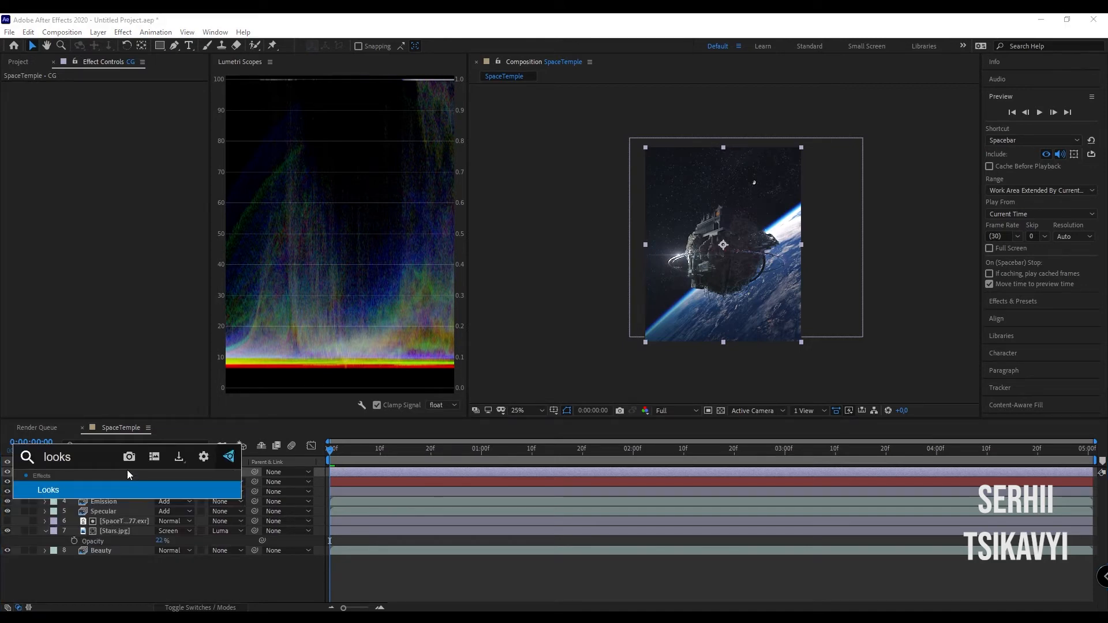
{"action": "key", "text": "Return"}
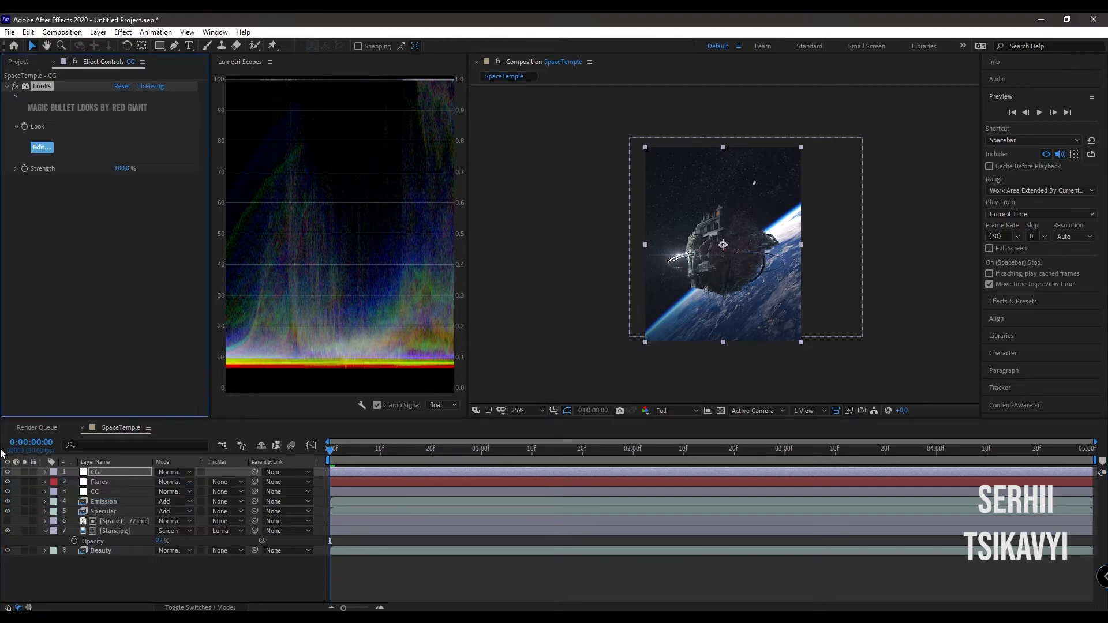
{"action": "left_click", "coordinate": [41, 148]}
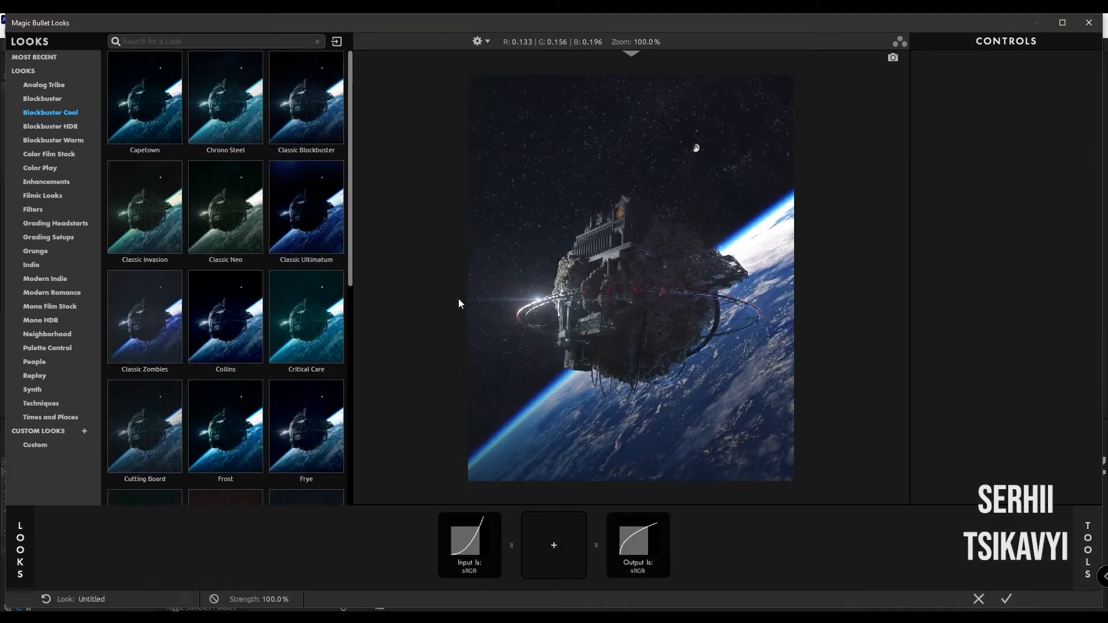
{"action": "left_click", "coordinate": [325, 135]}
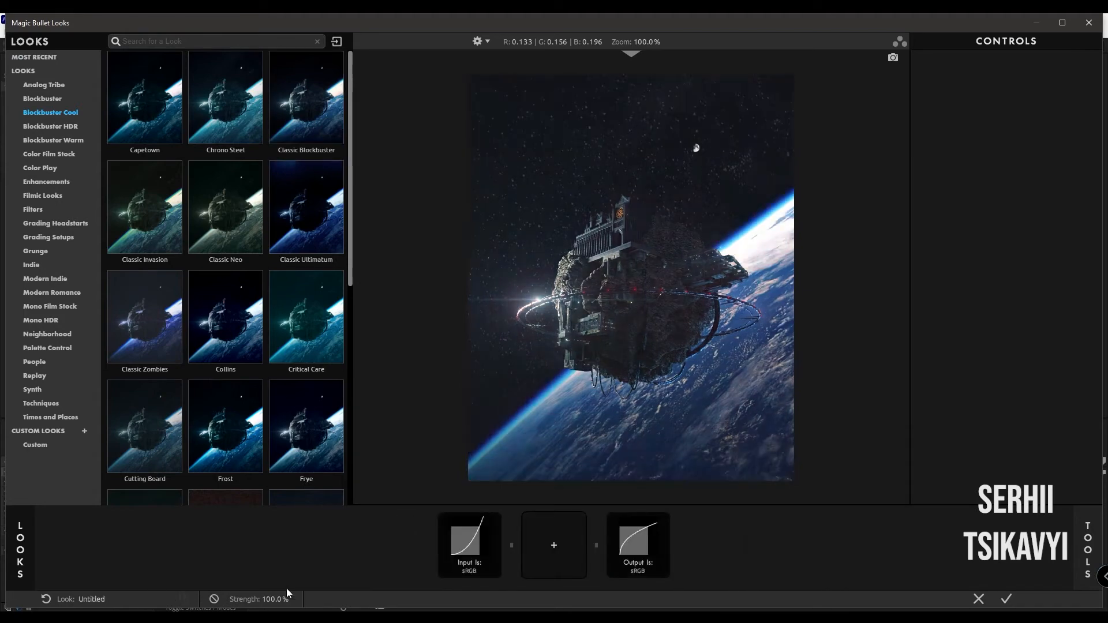
{"action": "left_click", "coordinate": [296, 133]}
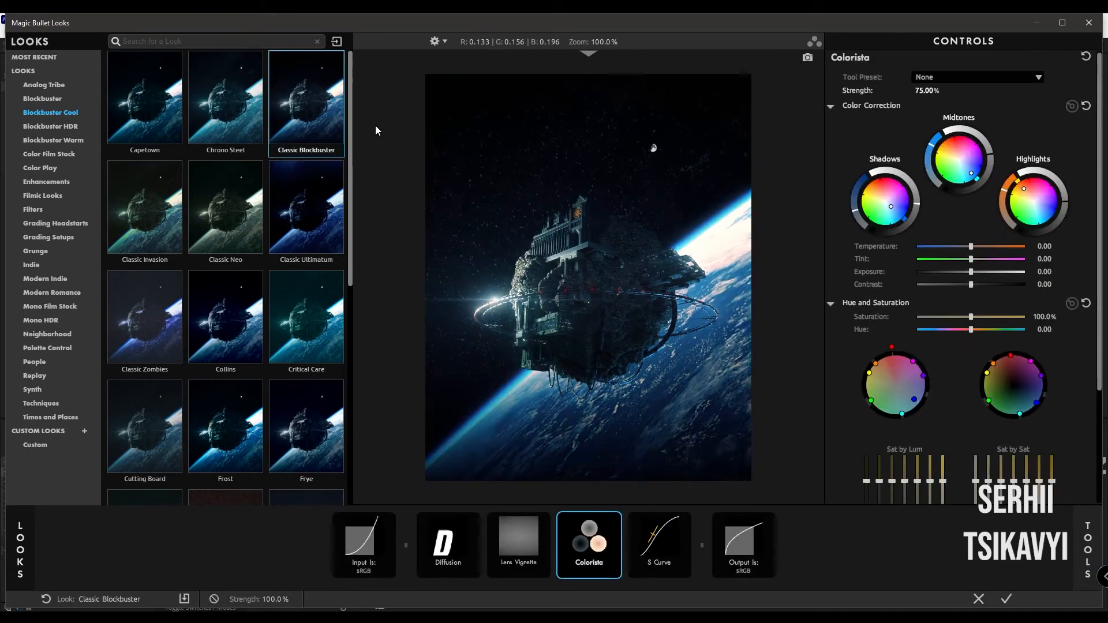
- Set the Classic Blockbuster look's overall strength to 40% and accept the look
{"action": "left_click", "coordinate": [276, 599]}
{"action": "type", "text": "40"}
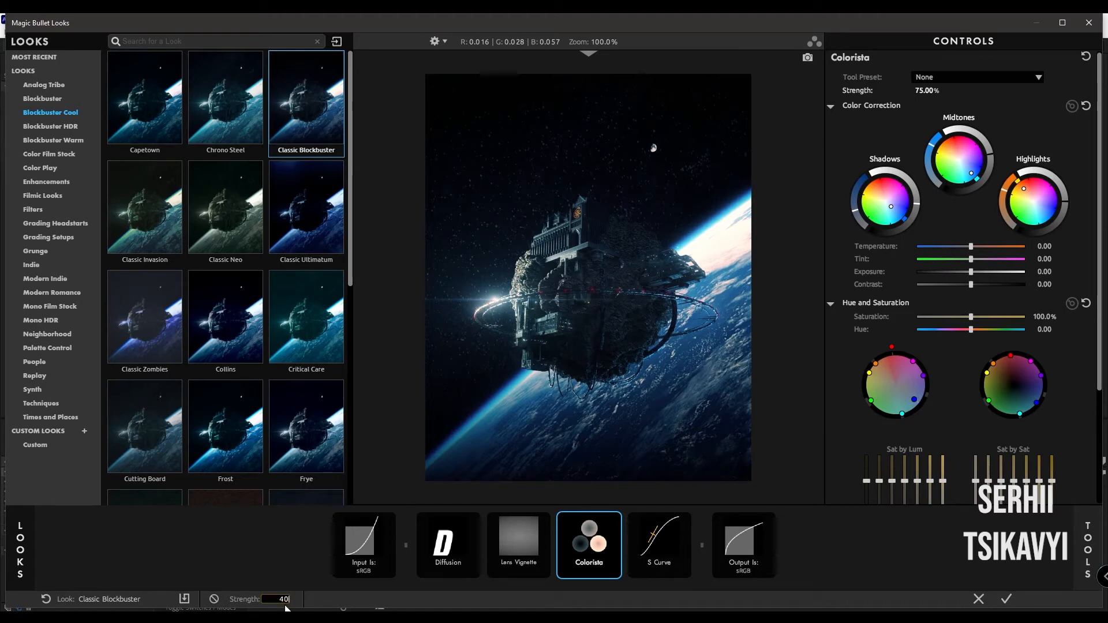
{"action": "key", "text": "Return"}
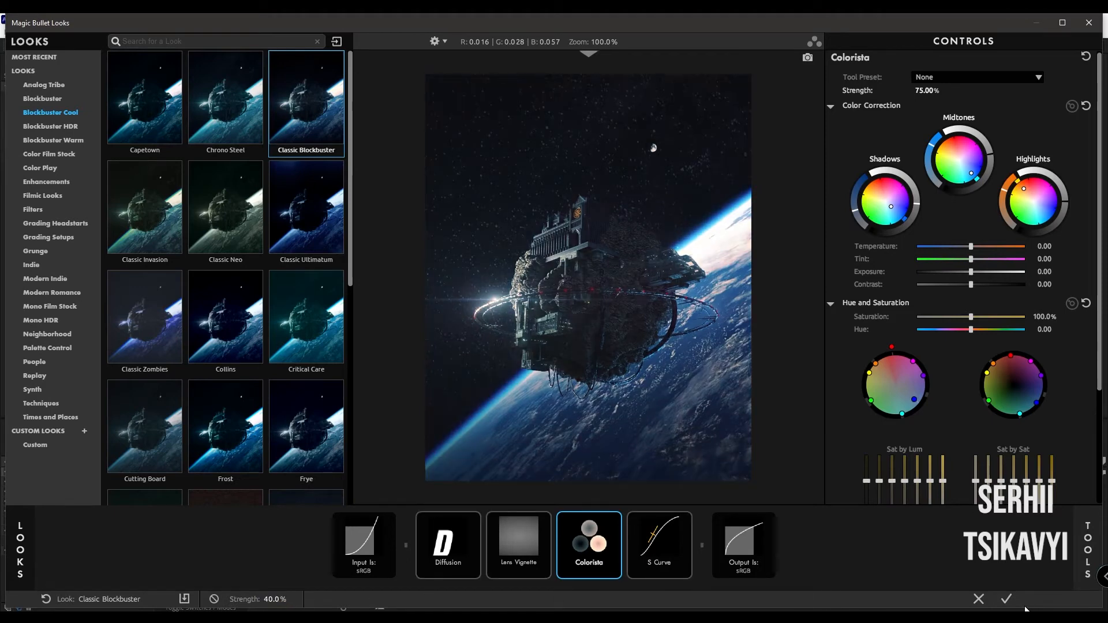
{"action": "left_click", "coordinate": [1006, 599]}
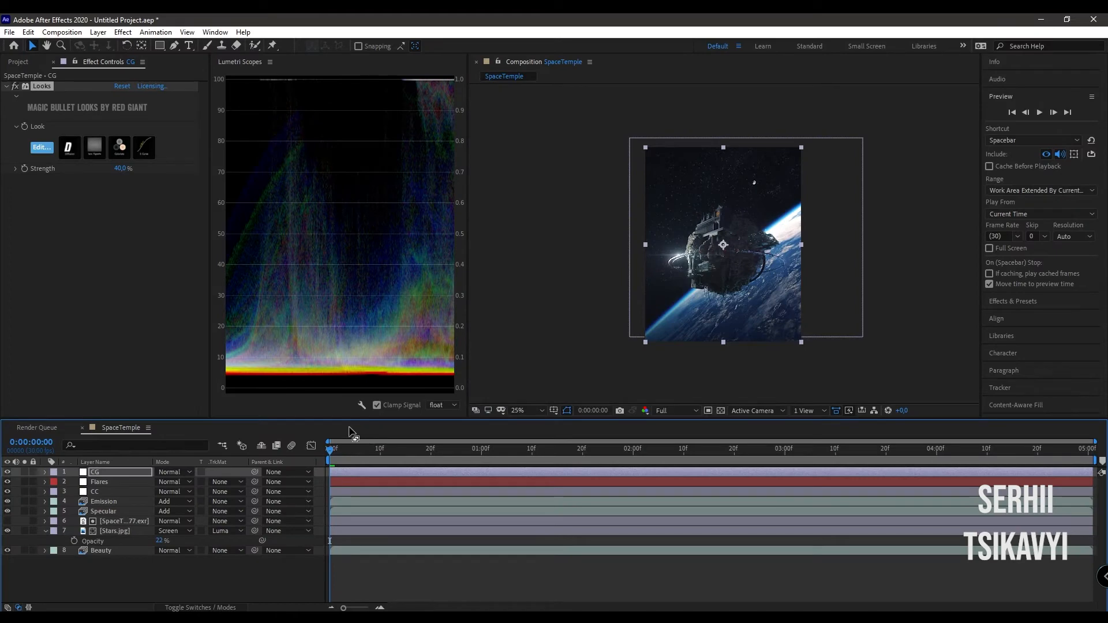
- Add an adjustment layer above the CG layer and name it Sharp
{"action": "left_click", "coordinate": [106, 474]}
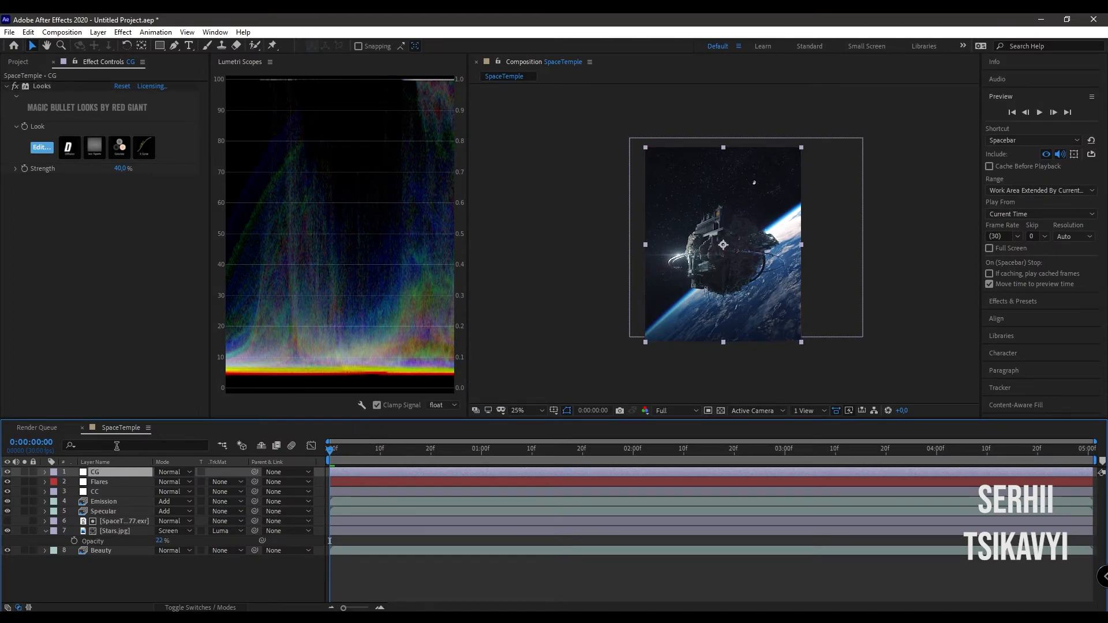
{"action": "key", "text": "ctrl+alt+y"}
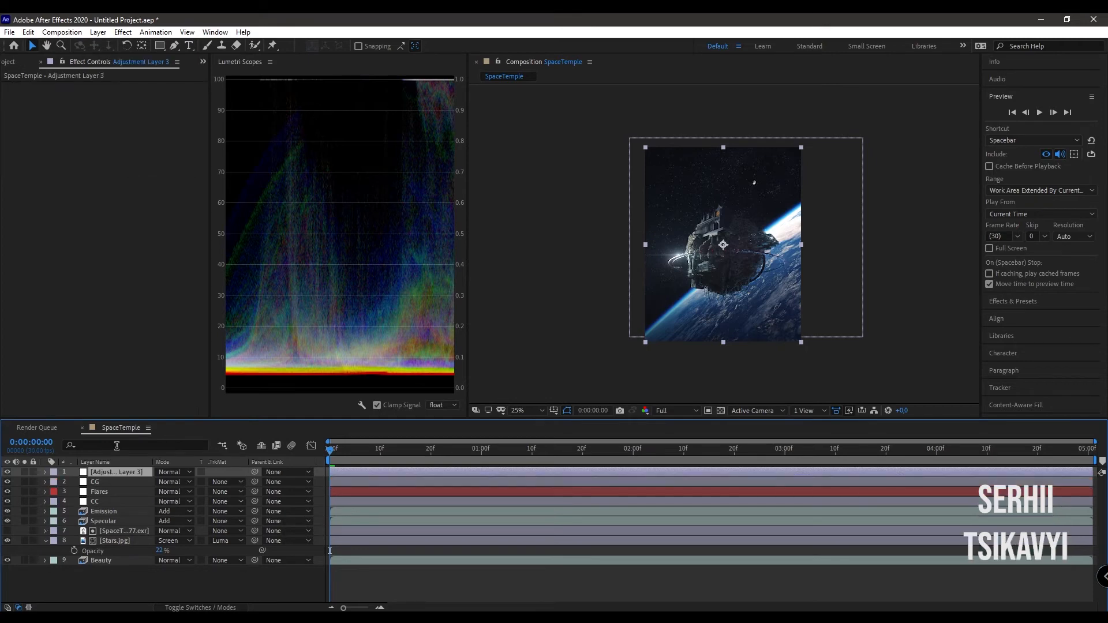
{"action": "key", "text": "Return"}
{"action": "type", "text": "S"}
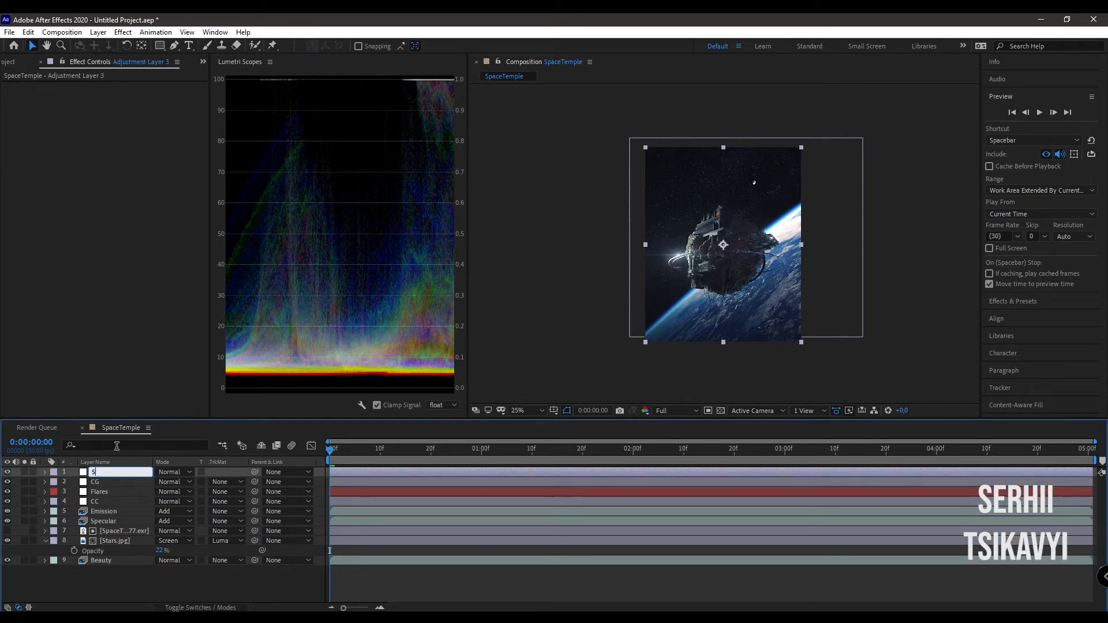
{"action": "type", "text": "harp"}
{"action": "key", "text": "Return"}
- Apply the Unsharp Mask effect to the Sharp layer and compare the temple's close-up with the effect off and on
{"action": "key", "text": "ctrl+space"}
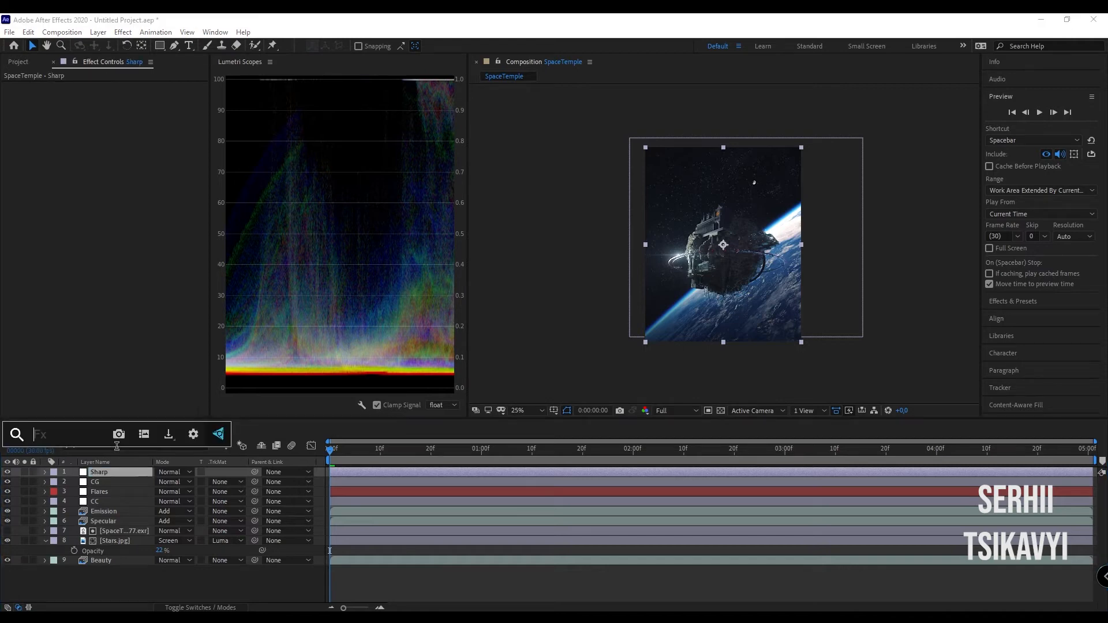
{"action": "type", "text": "unsharp"}
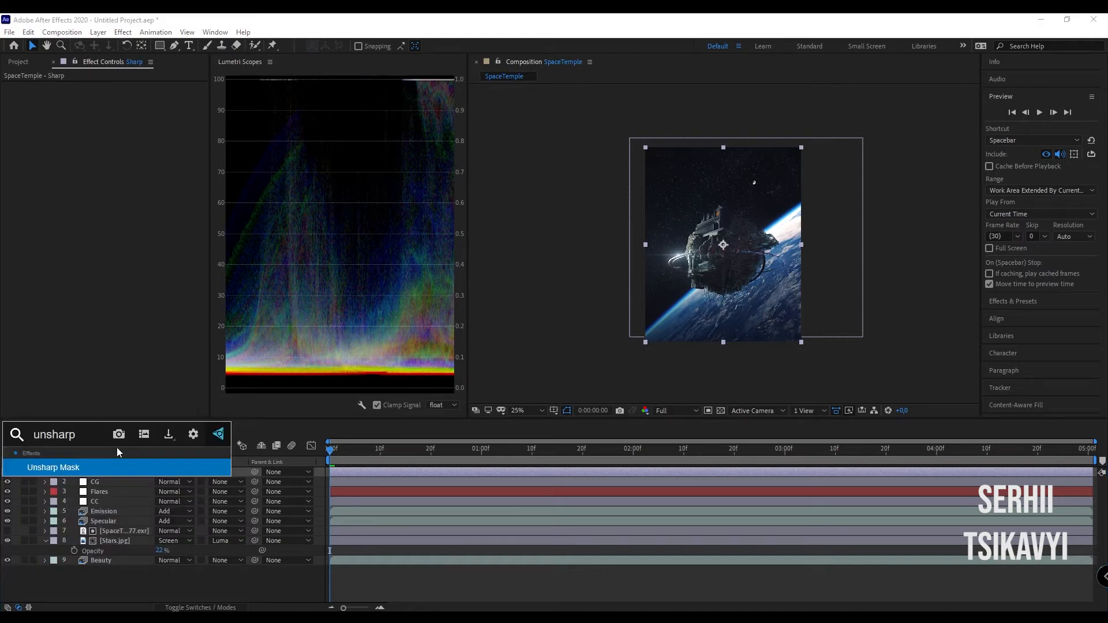
{"action": "key", "text": "Return"}
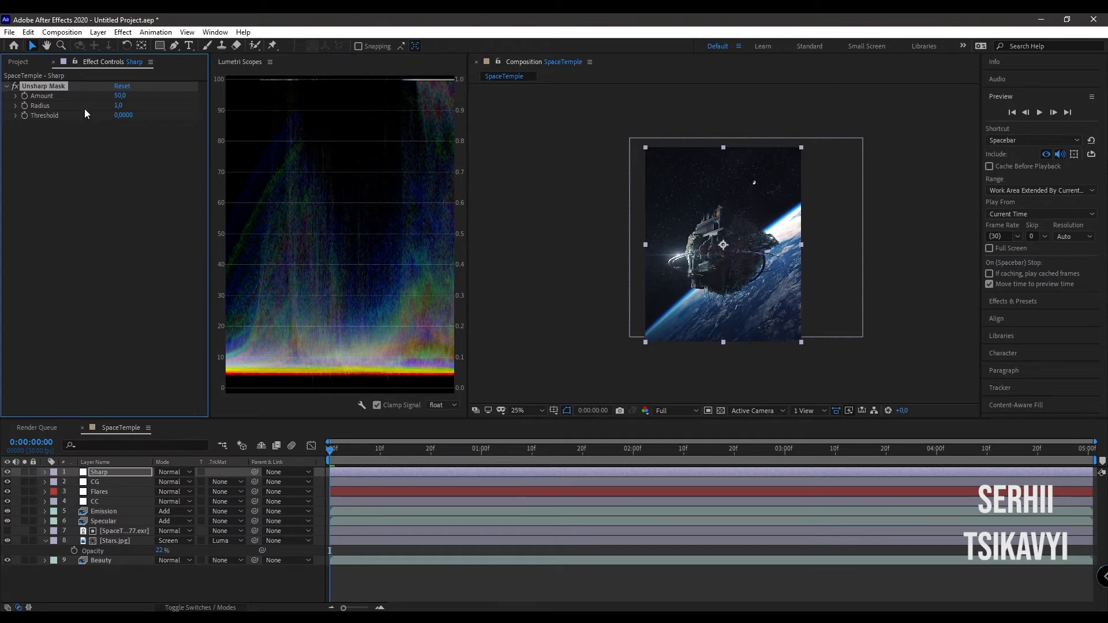
{"action": "scroll", "coordinate": [721, 254], "scroll_direction": "up", "scroll_amount": 4}
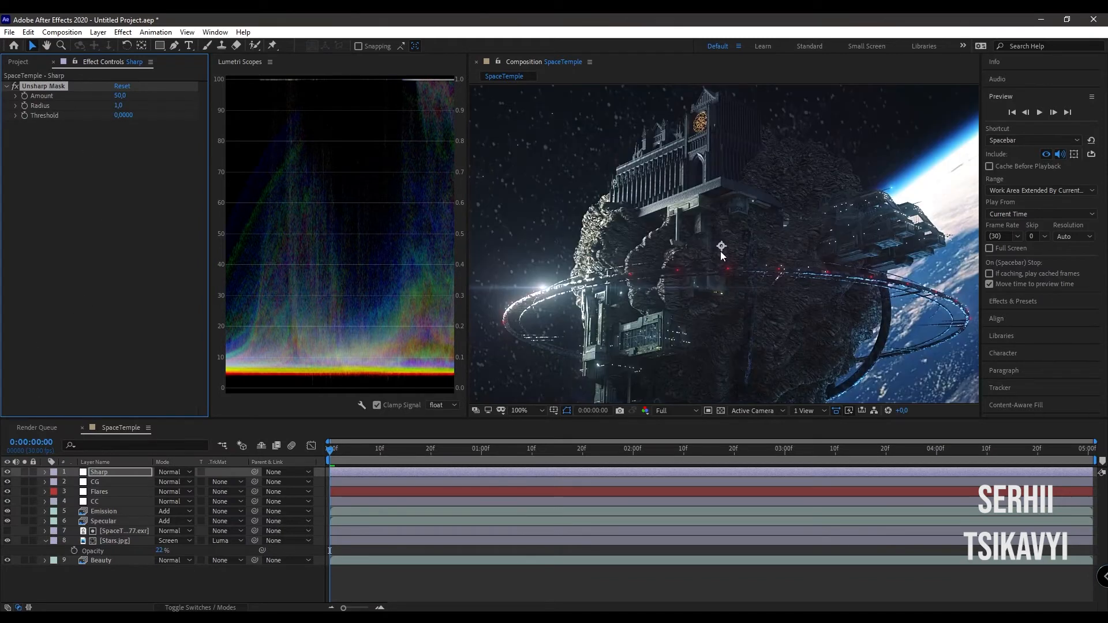
{"action": "left_click", "coordinate": [15, 86]}
{"action": "left_click", "coordinate": [15, 86]}
{"action": "left_click", "coordinate": [14, 88]}
{"action": "left_click", "coordinate": [14, 88]}
{"action": "scroll", "coordinate": [701, 295], "scroll_direction": "down", "scroll_amount": 1}
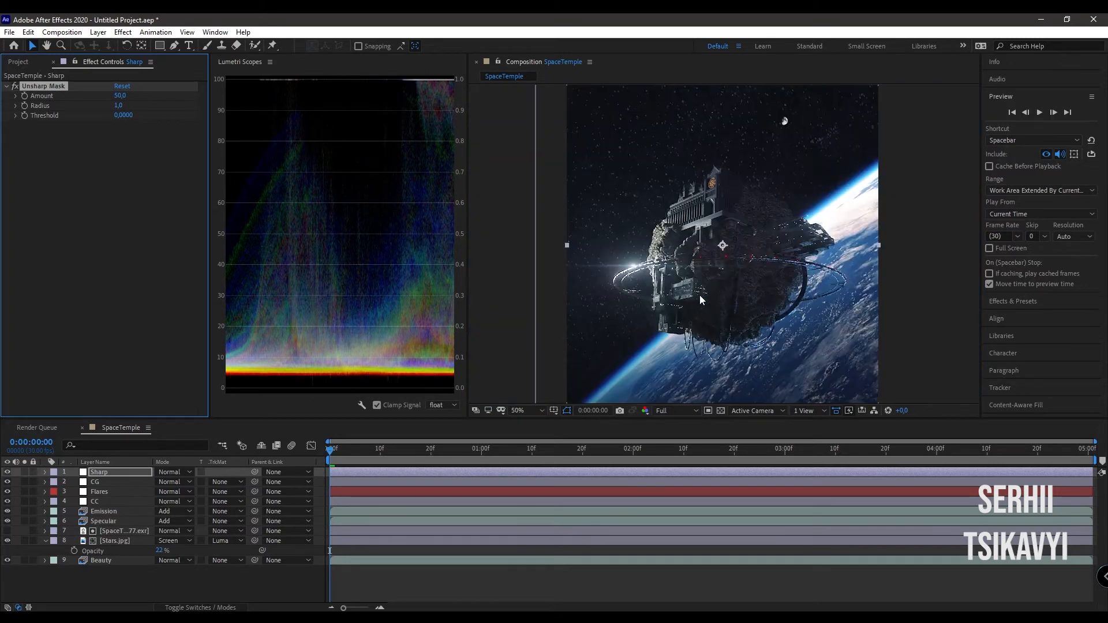
- Save the project as SpaceTemple Movie.aep in the 2021-06-04 SpaceTemple folder
{"action": "left_click", "coordinate": [116, 473]}
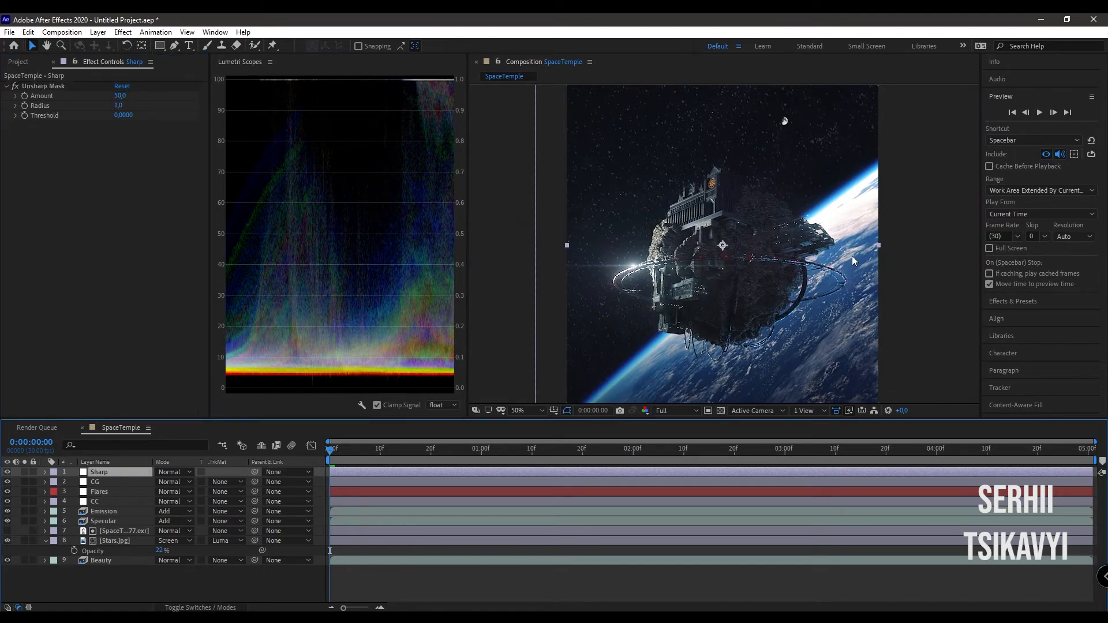
{"action": "key", "text": "ctrl+s"}
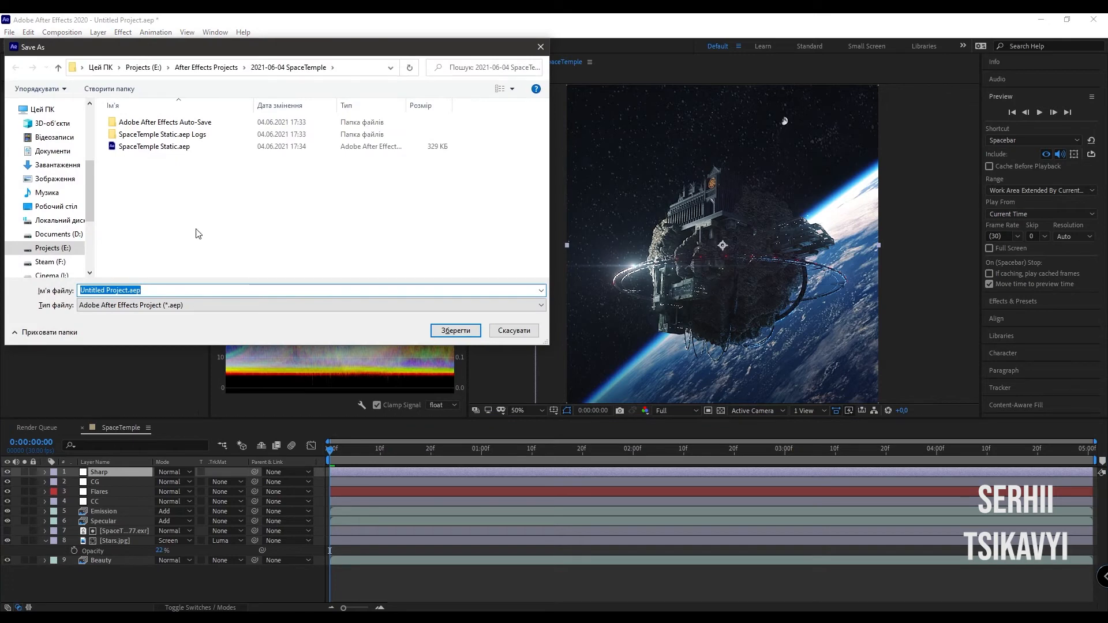
{"action": "left_click", "coordinate": [155, 147]}
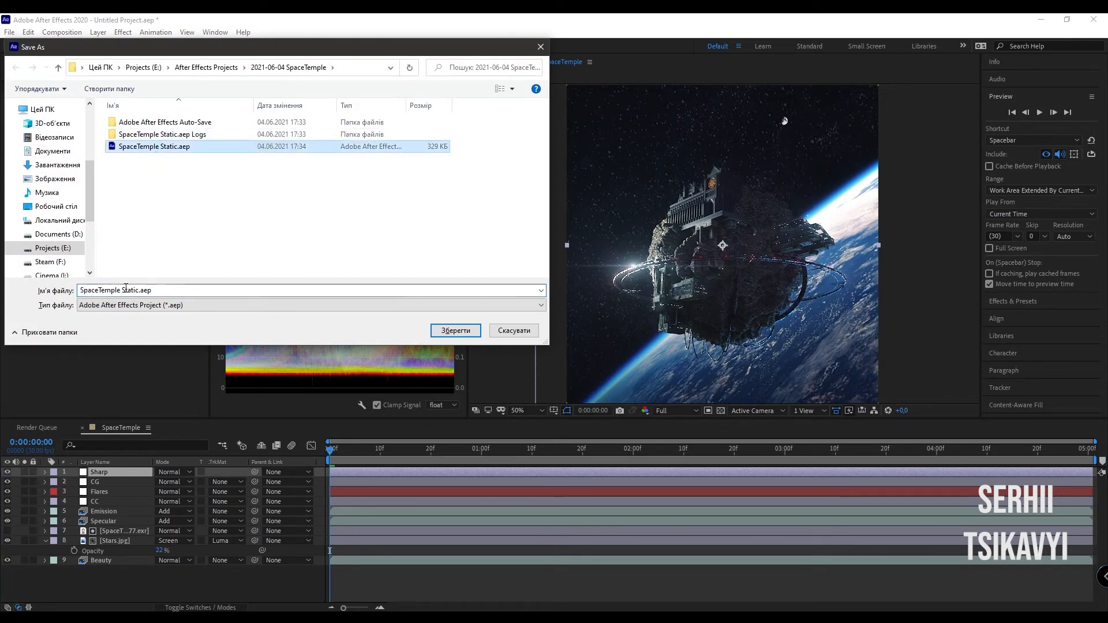
{"action": "left_click_drag", "start_coordinate": [121, 290], "coordinate": [140, 290]}
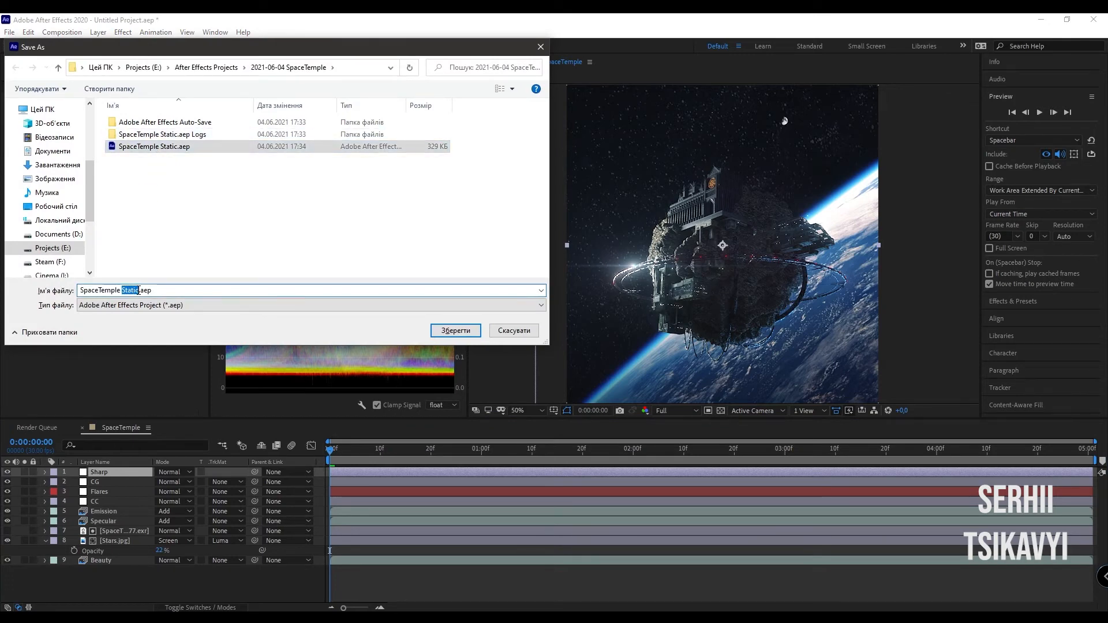
{"action": "type", "text": "Movi"}
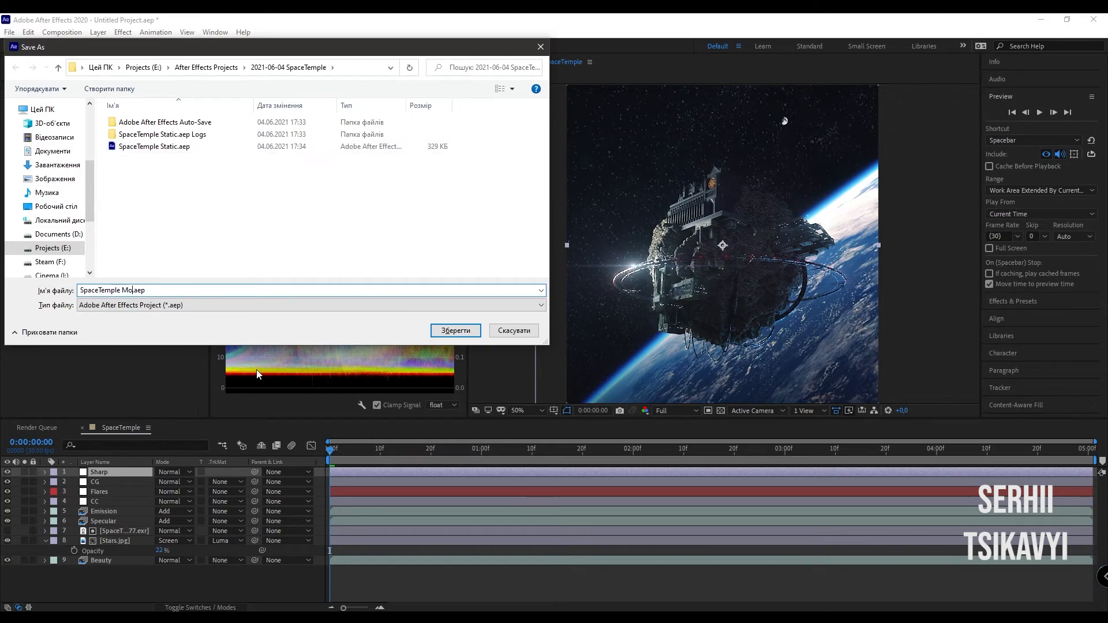
{"action": "type", "text": "e"}
{"action": "key", "text": "Return"}
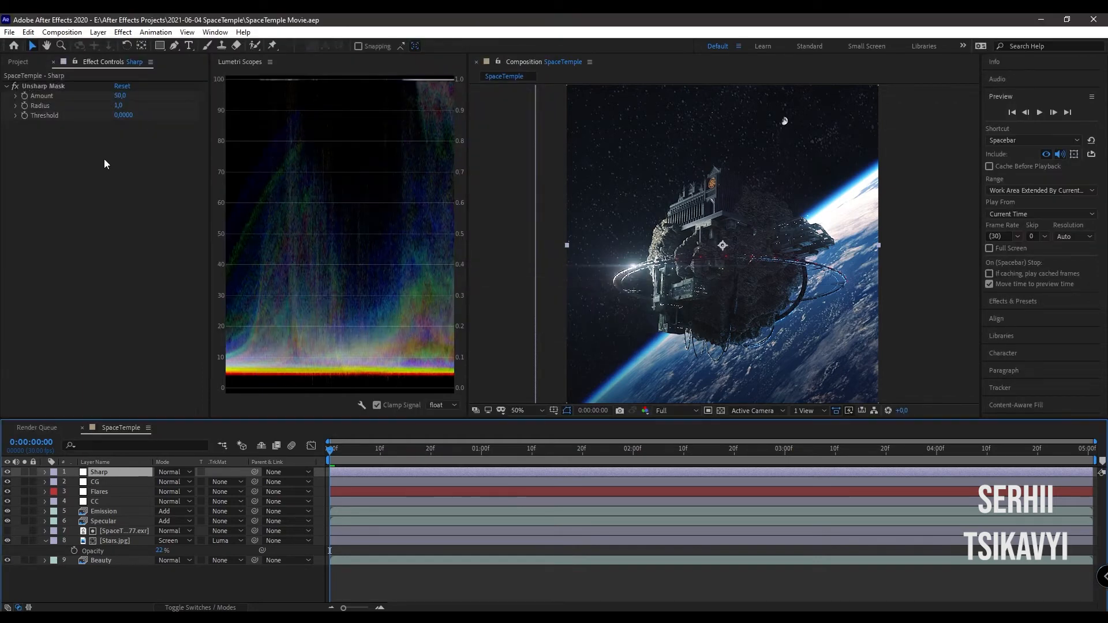
- Queue the composition in Adobe Media Encoder and set its output to SpaceTemple.mp4 in After Effects Projects\2021-06-04 SpaceTemple on the E drive
{"action": "key", "text": "ctrl+m"}
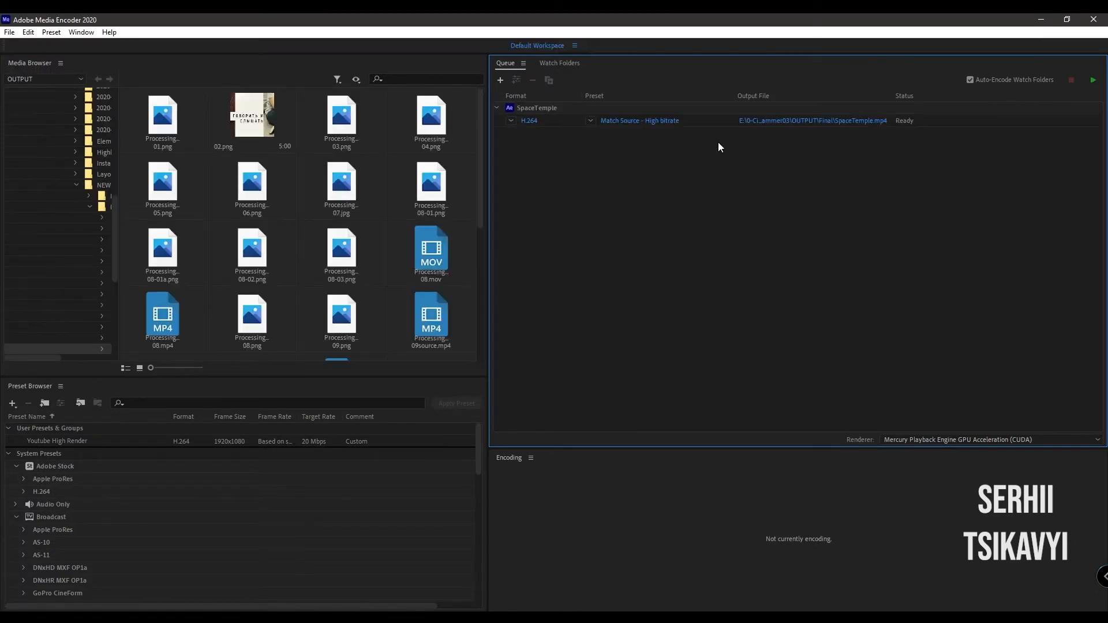
{"action": "left_click", "coordinate": [785, 122]}
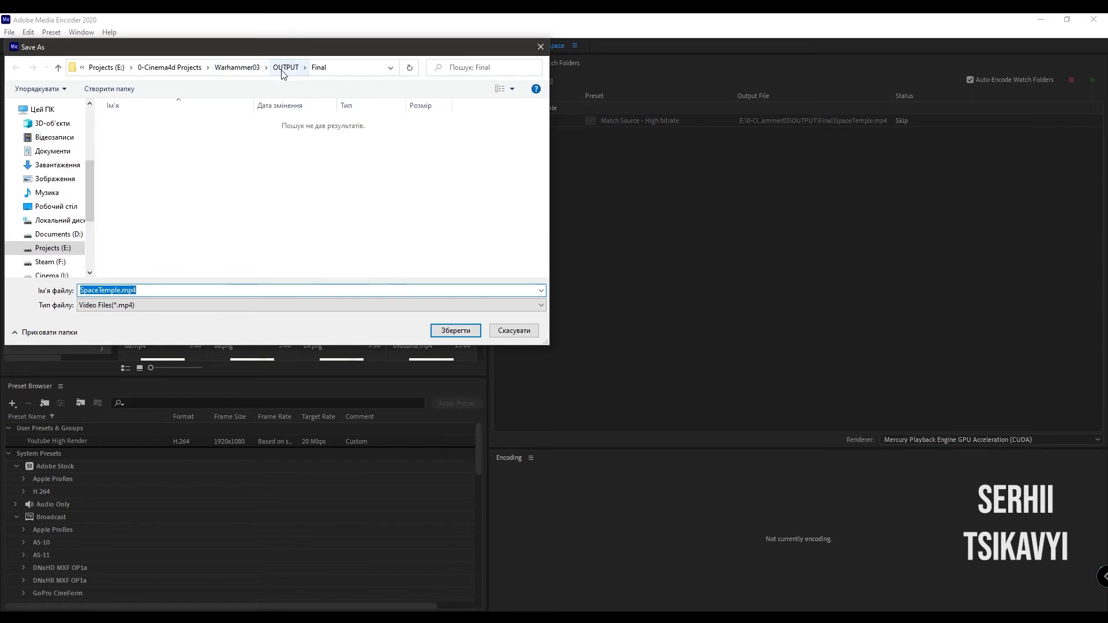
{"action": "left_click", "coordinate": [53, 247]}
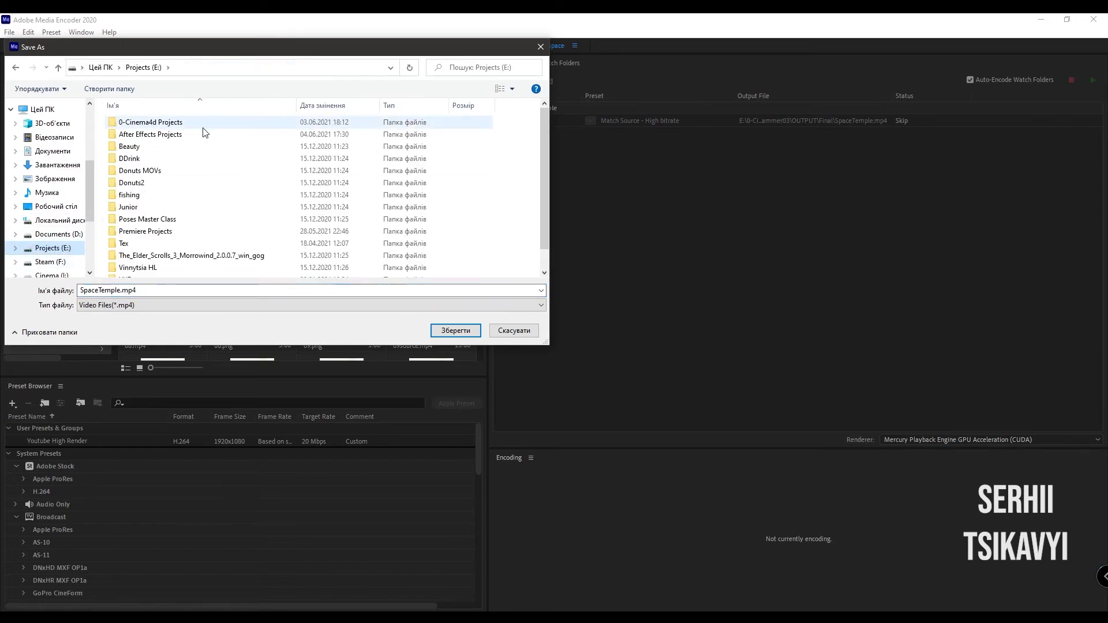
{"action": "double_click", "coordinate": [172, 139]}
{"action": "scroll", "coordinate": [181, 196], "scroll_direction": "down", "scroll_amount": 7}
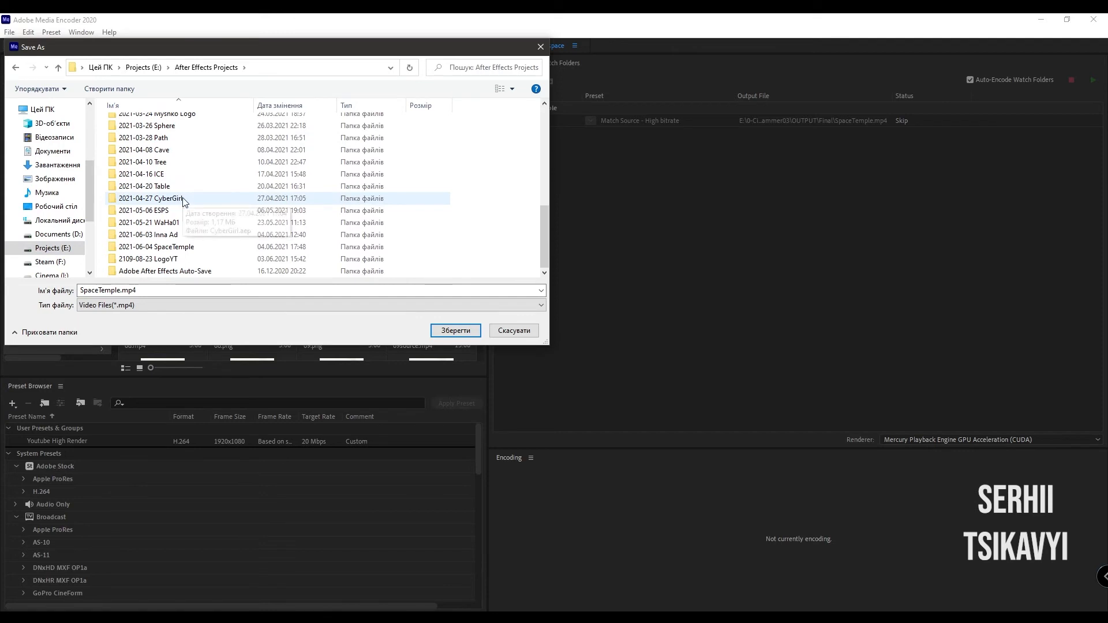
{"action": "double_click", "coordinate": [188, 248]}
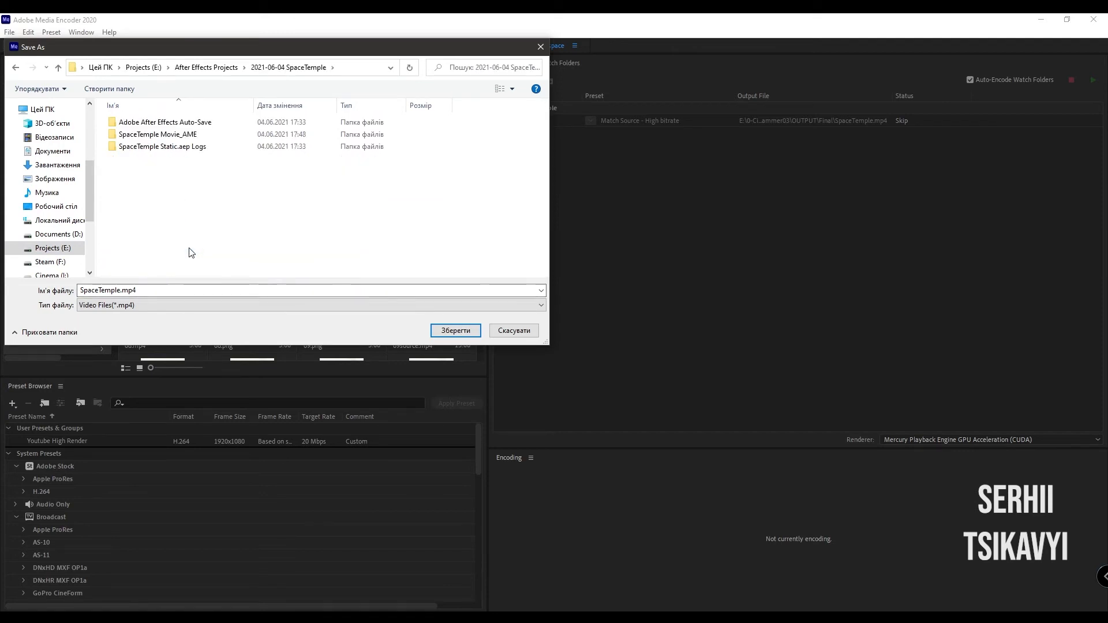
{"action": "left_click", "coordinate": [445, 330]}
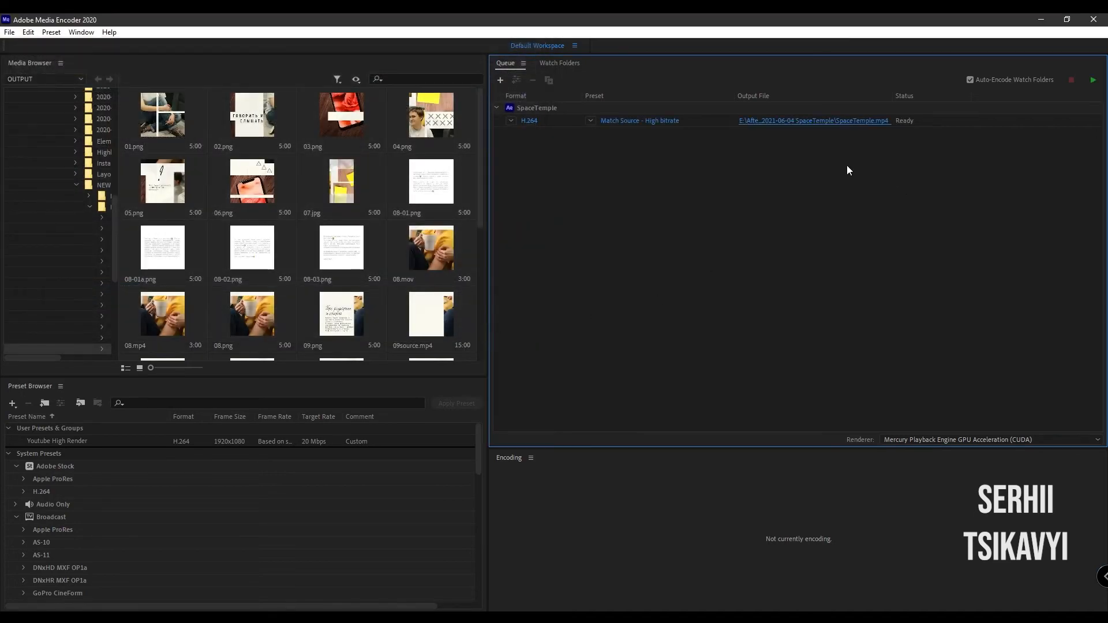
- Enable Use Maximum Render Quality and Render at Maximum Depth in the queued H.264 output's export settings
{"action": "left_click", "coordinate": [629, 121]}
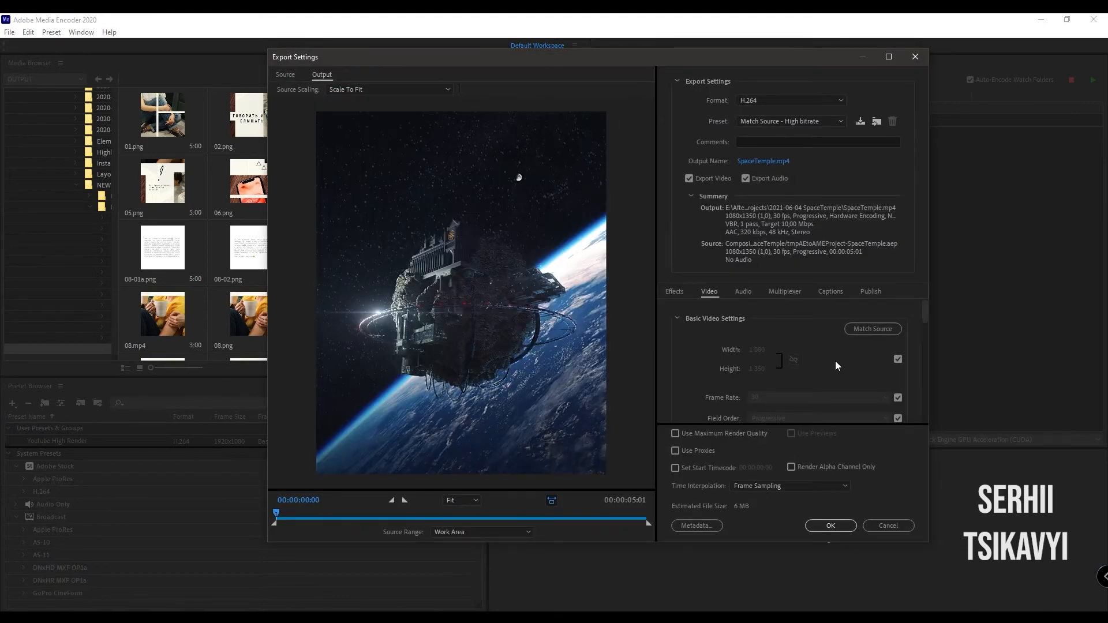
{"action": "left_click", "coordinate": [693, 432]}
{"action": "scroll", "coordinate": [718, 382], "scroll_direction": "down", "scroll_amount": 3}
{"action": "left_click", "coordinate": [719, 382]}
- Set the bitrate encoding to CBR with a 15 Mbps target, accept the export settings and start encoding the queue
{"action": "scroll", "coordinate": [680, 358], "scroll_direction": "down", "scroll_amount": 3}
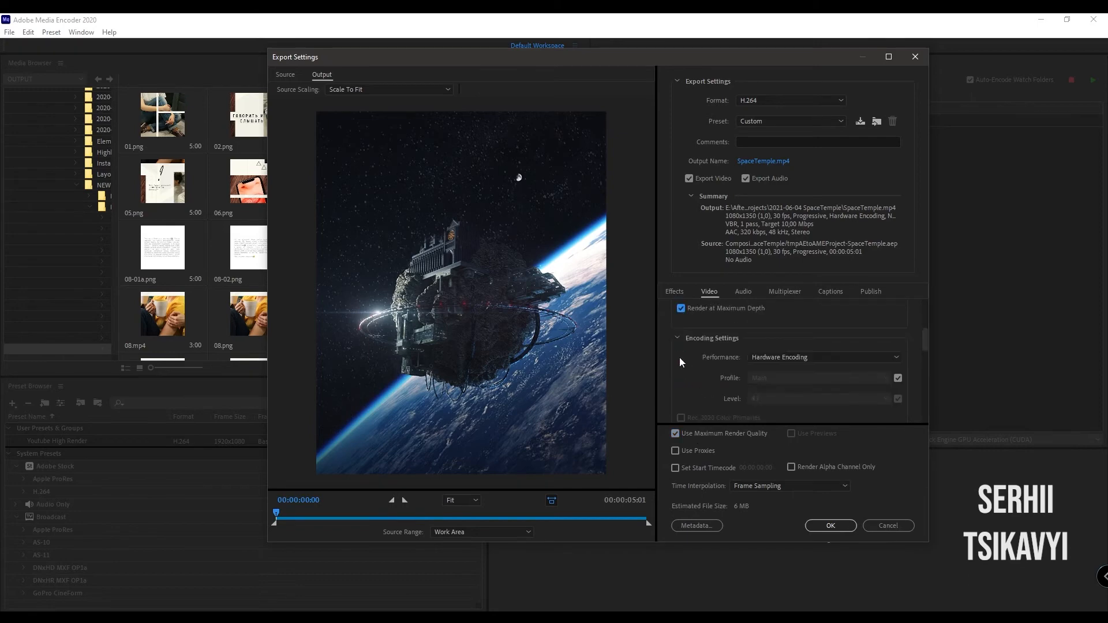
{"action": "scroll", "coordinate": [679, 362], "scroll_direction": "down", "scroll_amount": 1}
{"action": "scroll", "coordinate": [680, 360], "scroll_direction": "down", "scroll_amount": 5}
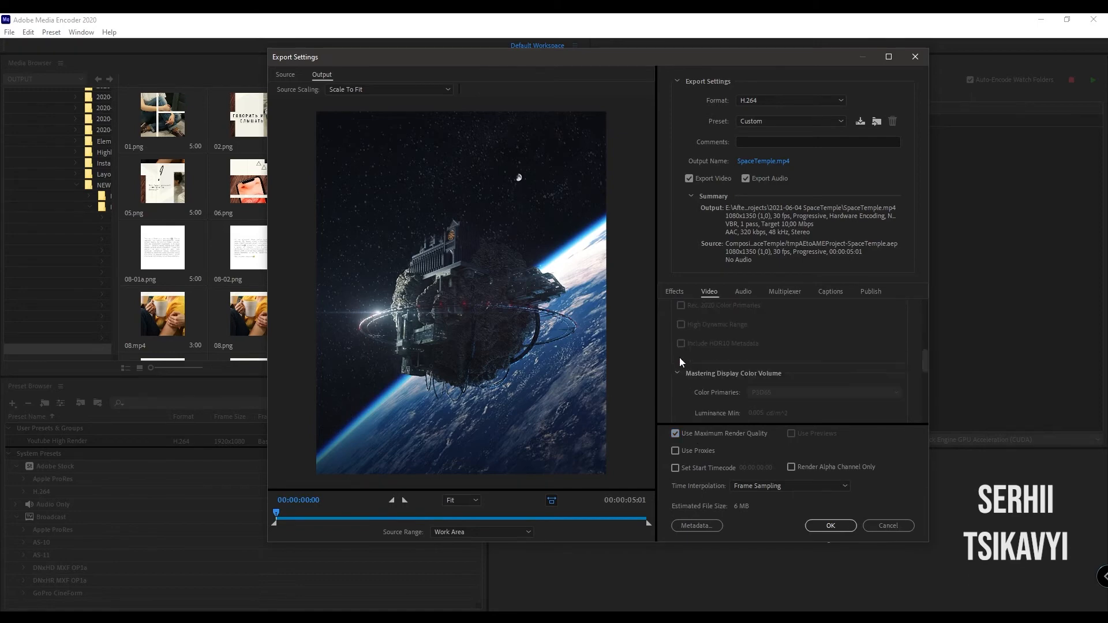
{"action": "scroll", "coordinate": [680, 358], "scroll_direction": "down", "scroll_amount": 4}
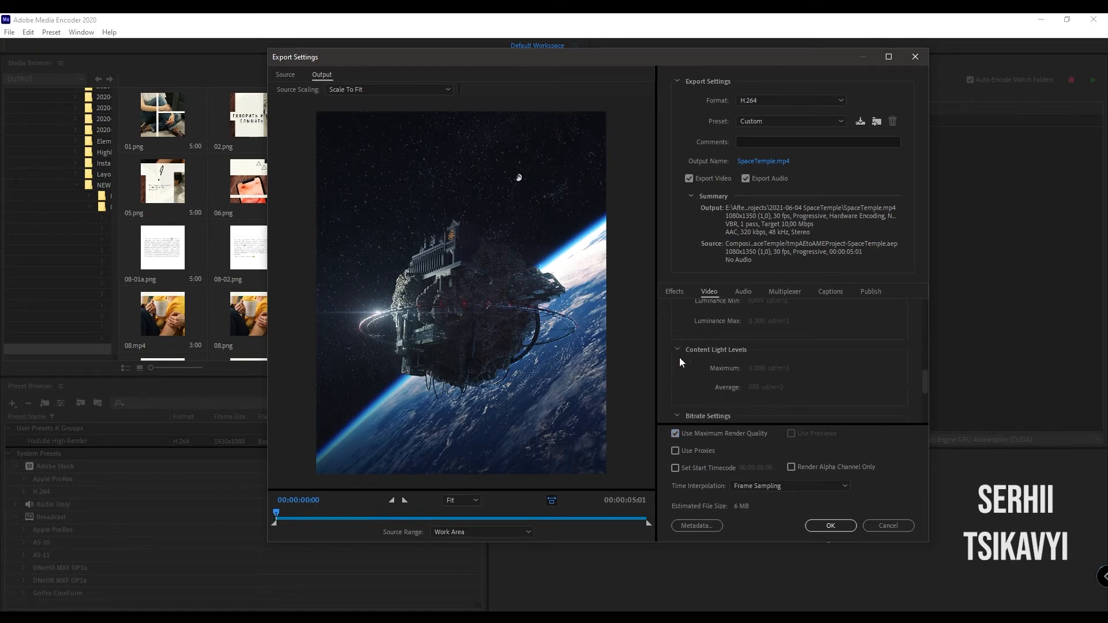
{"action": "left_click", "coordinate": [843, 362]}
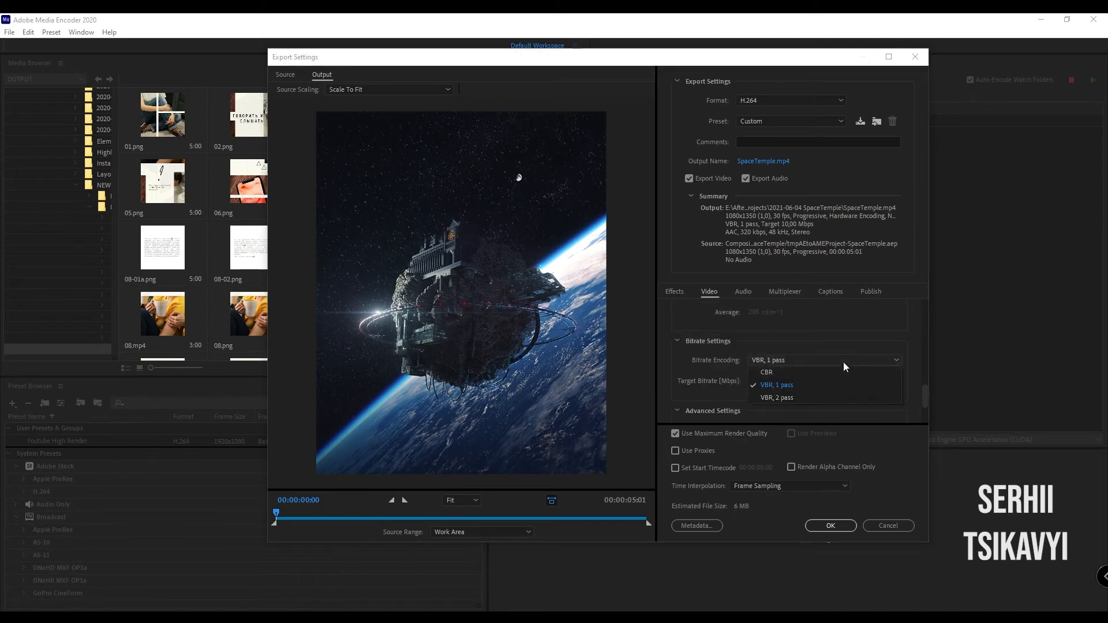
{"action": "left_click", "coordinate": [814, 373]}
{"action": "left_click", "coordinate": [878, 382]}
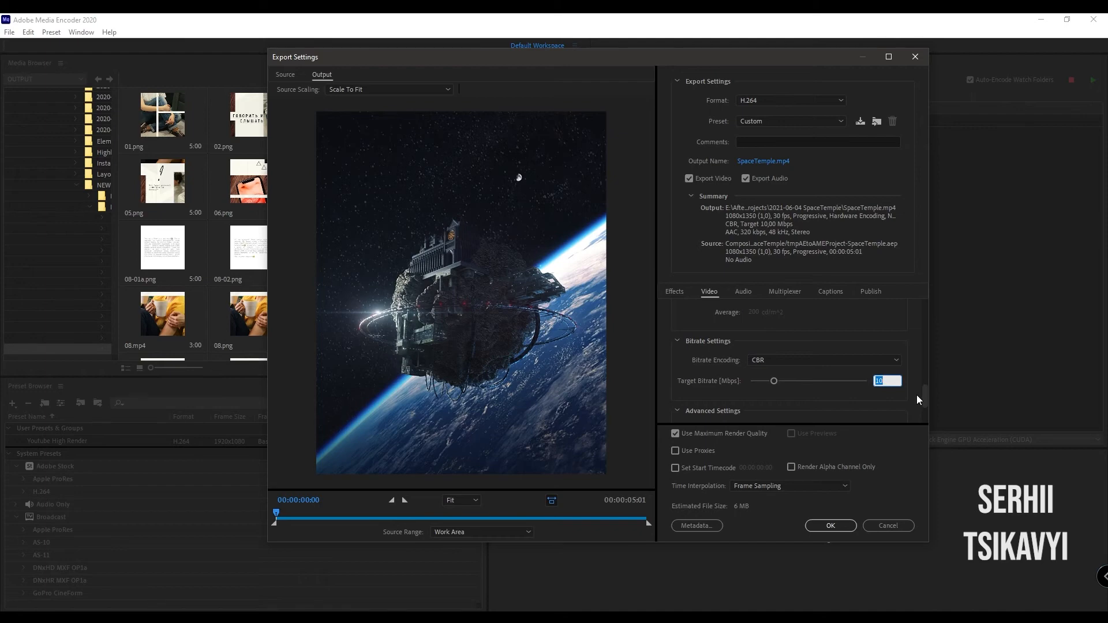
{"action": "type", "text": "15"}
{"action": "key", "text": "Return"}
{"action": "left_click", "coordinate": [853, 524]}
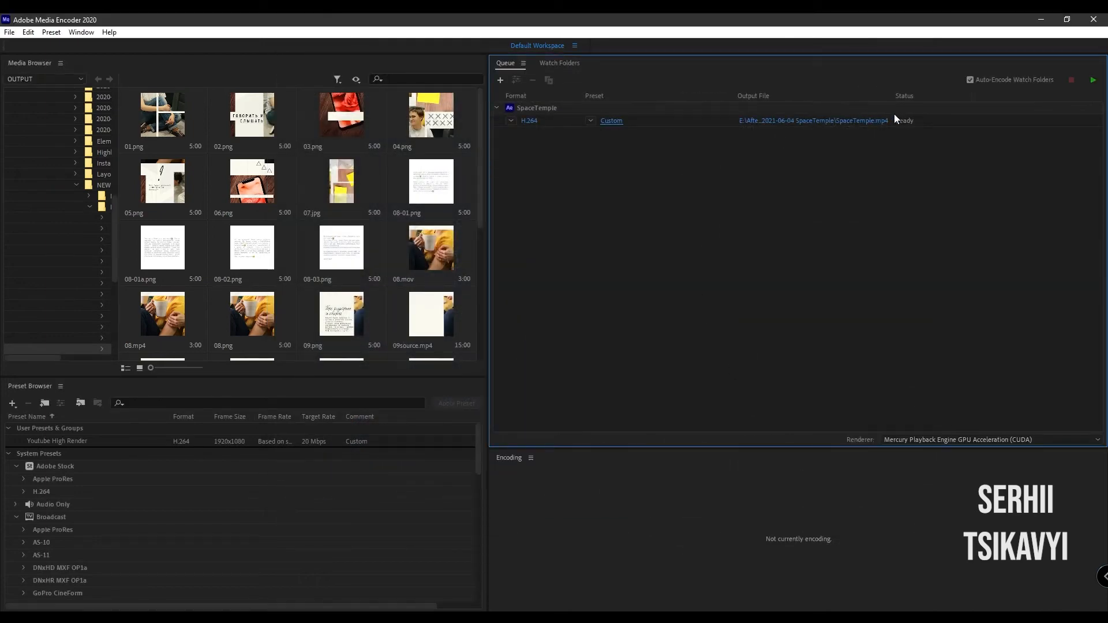
{"action": "left_click", "coordinate": [1091, 80]}
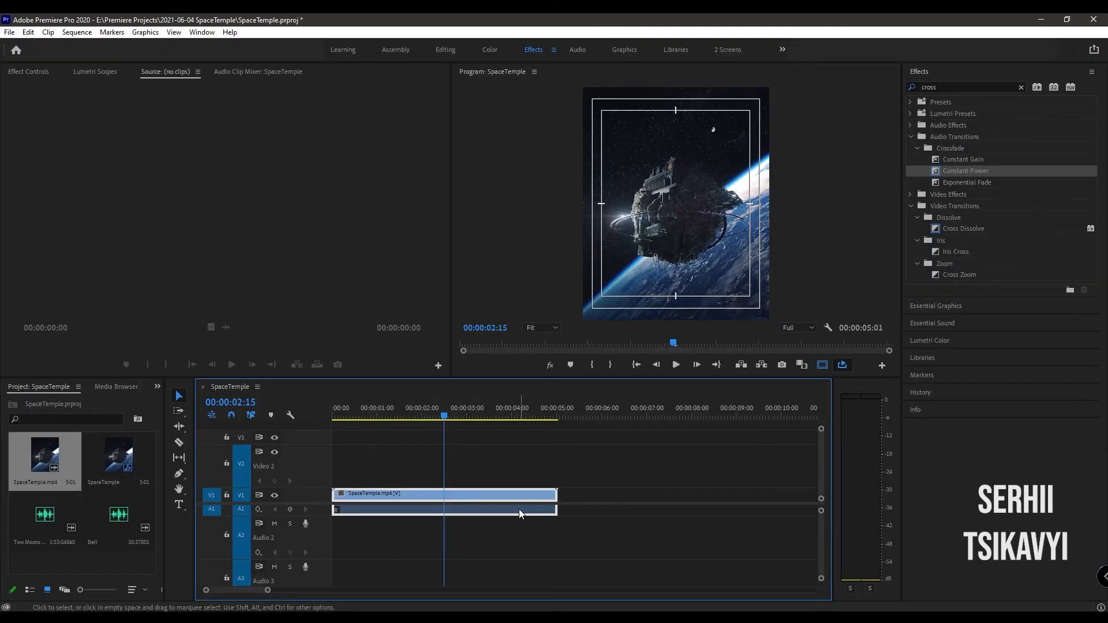
- In Premiere Pro, unlink the SpaceTemple.mp4 clip's audio from its video and delete the audio part from track A1
{"action": "right_click", "coordinate": [518, 509]}
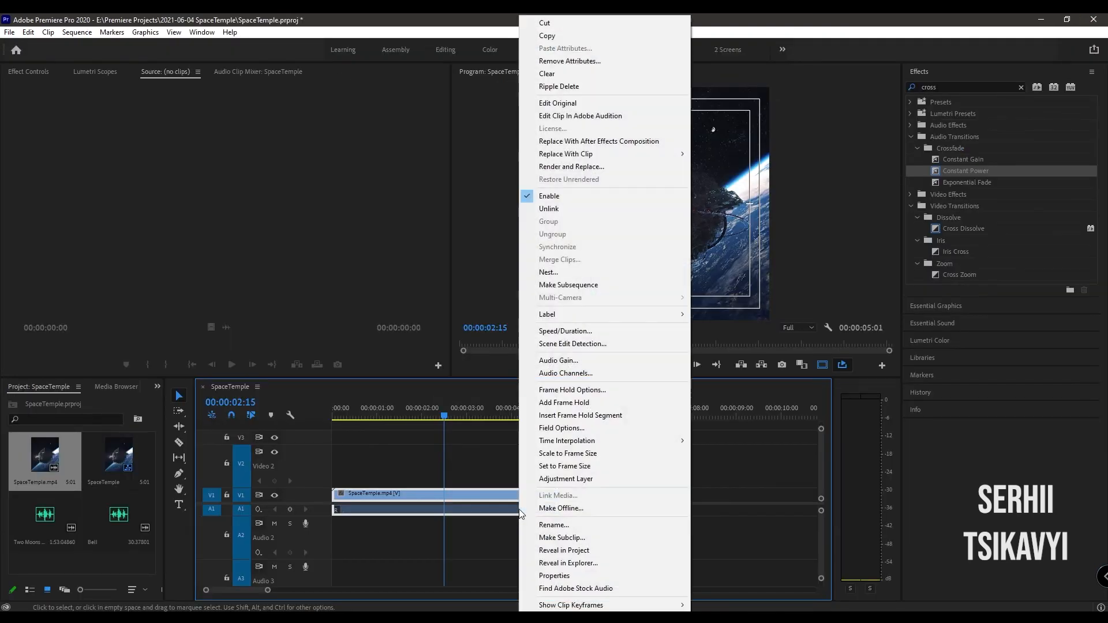
{"action": "left_click", "coordinate": [580, 208]}
{"action": "left_click", "coordinate": [519, 509]}
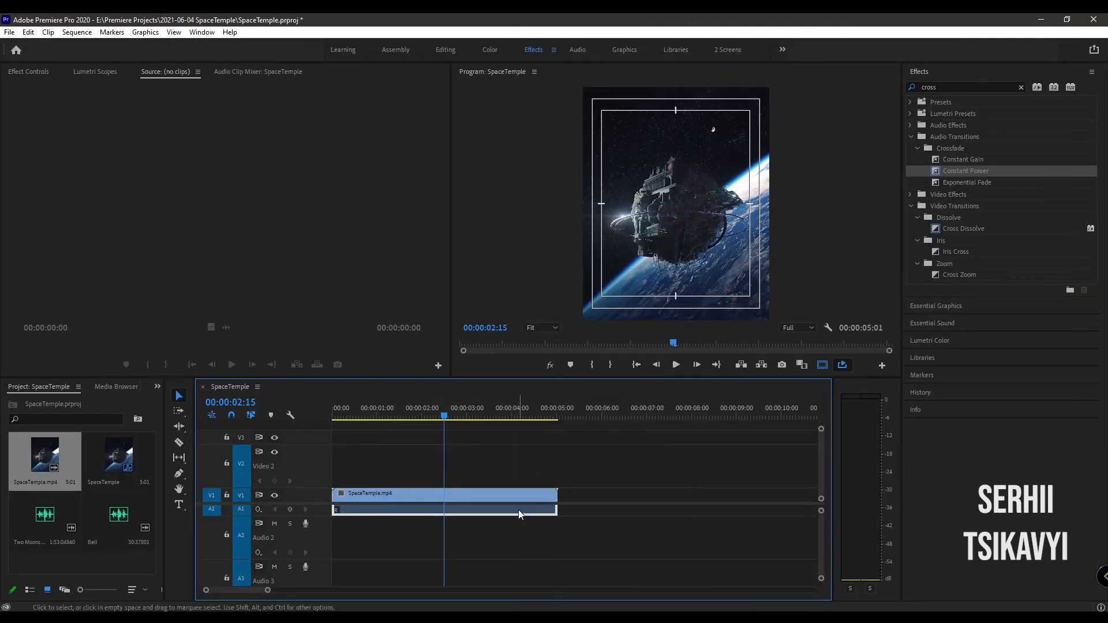
{"action": "key", "text": "Delete"}
- Move the playhead to 00:00:05:00 and trim the end of the SpaceTemple.mp4 clip to it
{"action": "left_click", "coordinate": [254, 402]}
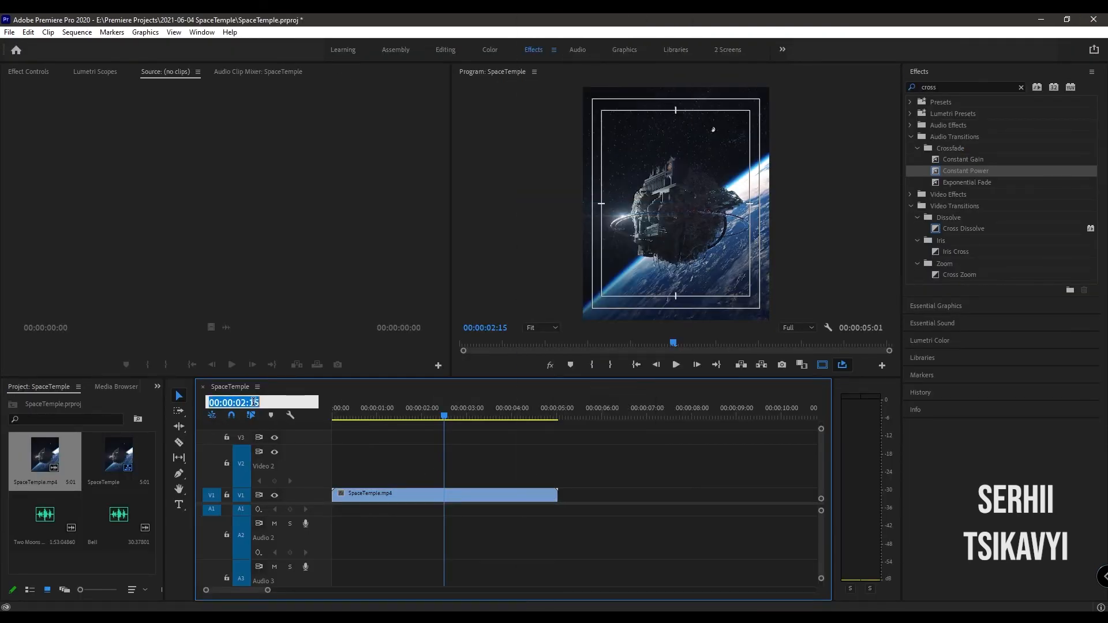
{"action": "type", "text": "500"}
{"action": "key", "text": "Return"}
{"action": "key", "text": "w"}
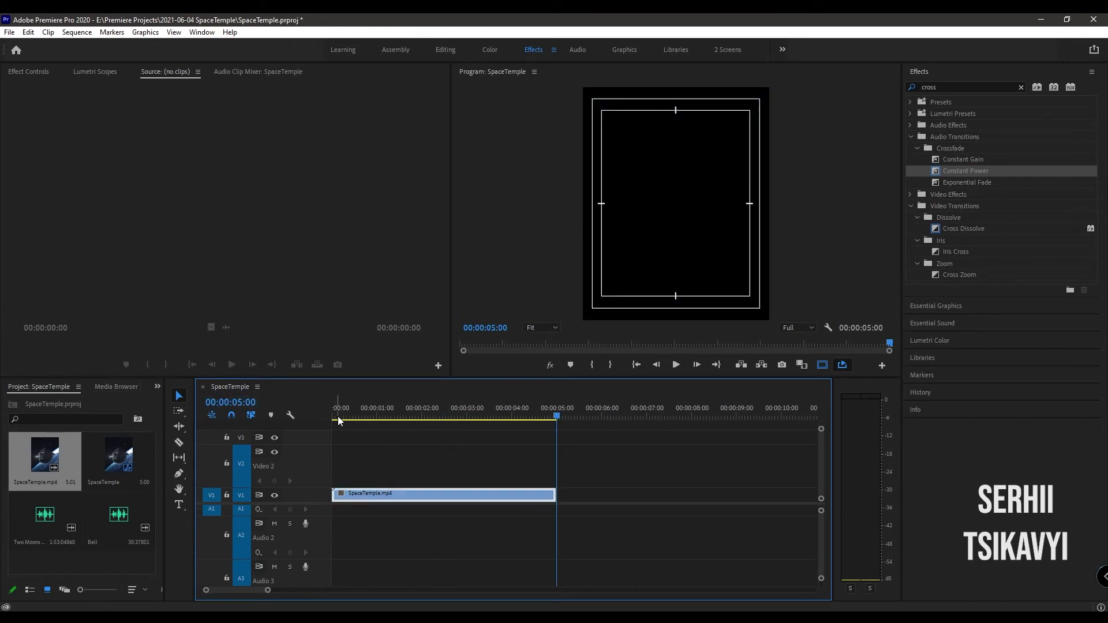
- Move the playhead to 00:00:02:15 and split the SpaceTemple.mp4 clip there
{"action": "left_click", "coordinate": [247, 403]}
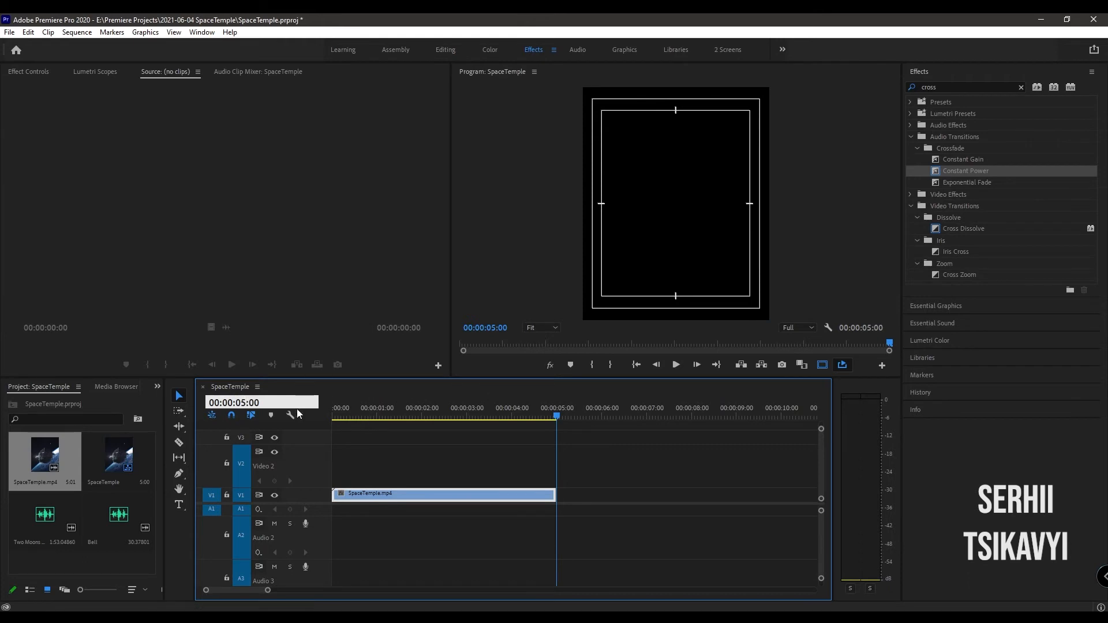
{"action": "type", "text": "215"}
{"action": "key", "text": "Return"}
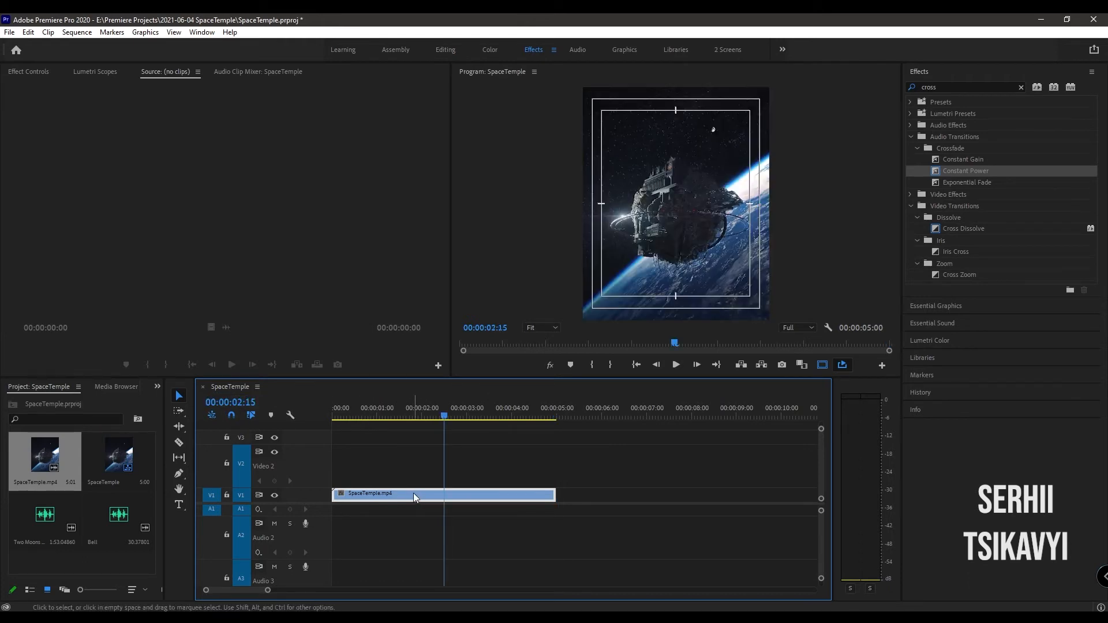
{"action": "key", "text": "ctrl+k"}
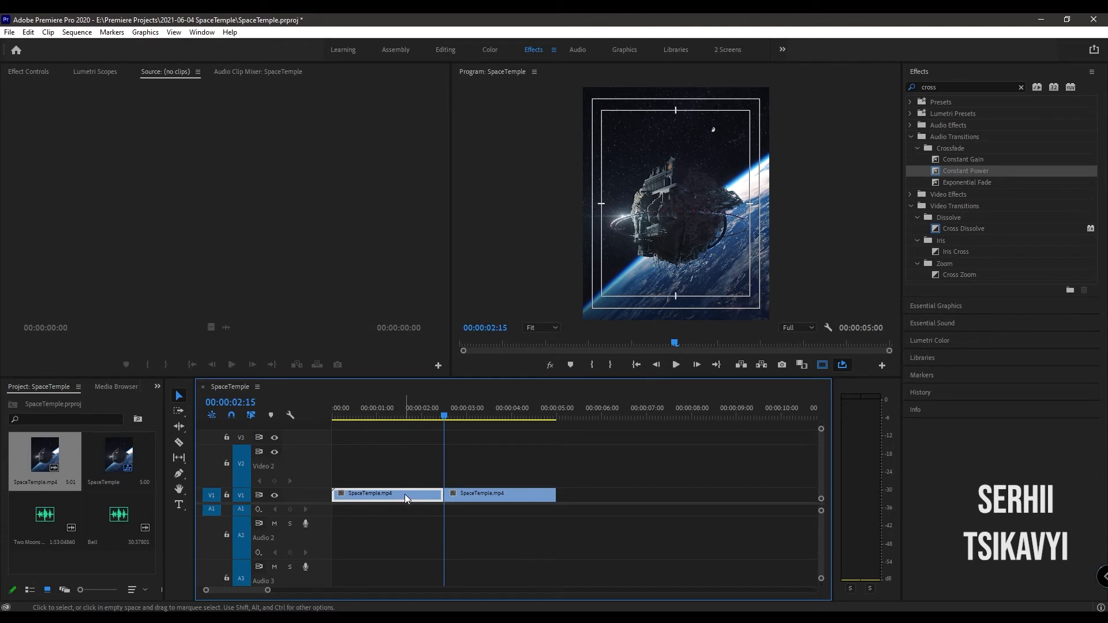
- Move the first half of the split SpaceTemple.mp4 clip behind the second half and close the gap at the sequence start
{"action": "left_click_drag", "start_coordinate": [404, 494], "coordinate": [642, 507]}
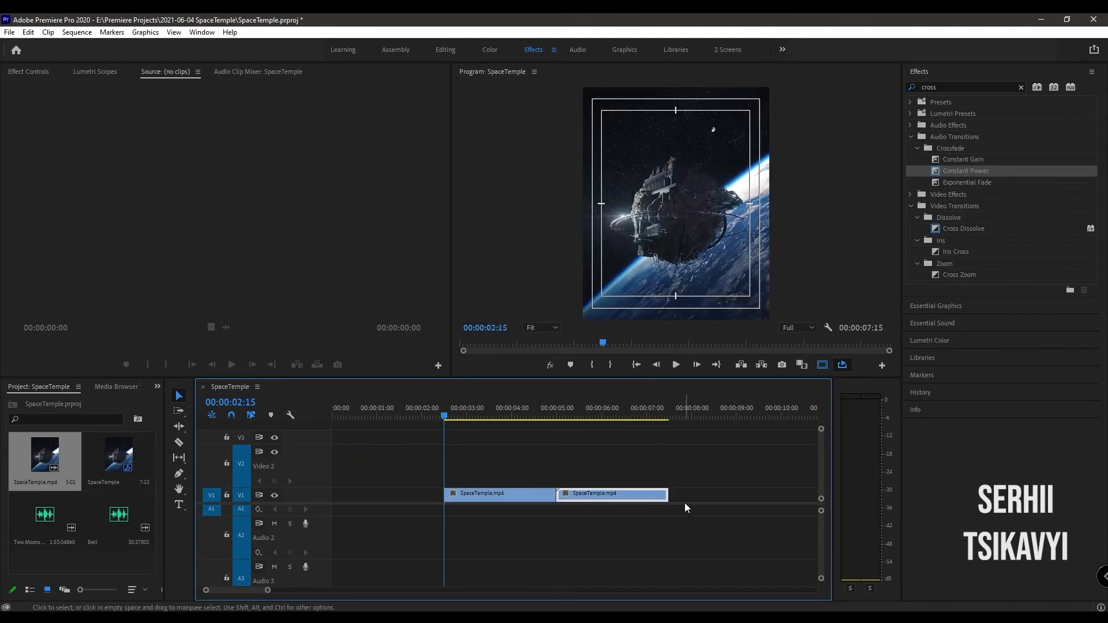
{"action": "left_click", "coordinate": [425, 494]}
{"action": "key", "text": "Delete"}
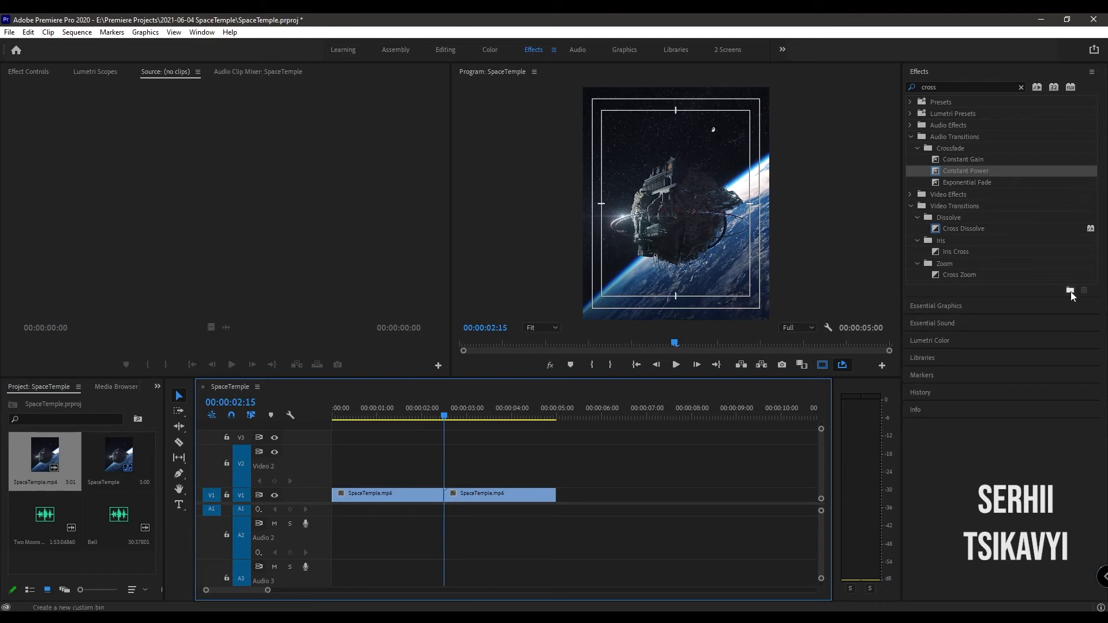
- Raise the first SpaceTemple.mp4 clip to track V2 and slide the V1 clip earlier under it, so the sequence ends at 00:00:04:11
{"action": "left_click", "coordinate": [968, 229]}
{"action": "key", "text": "="}
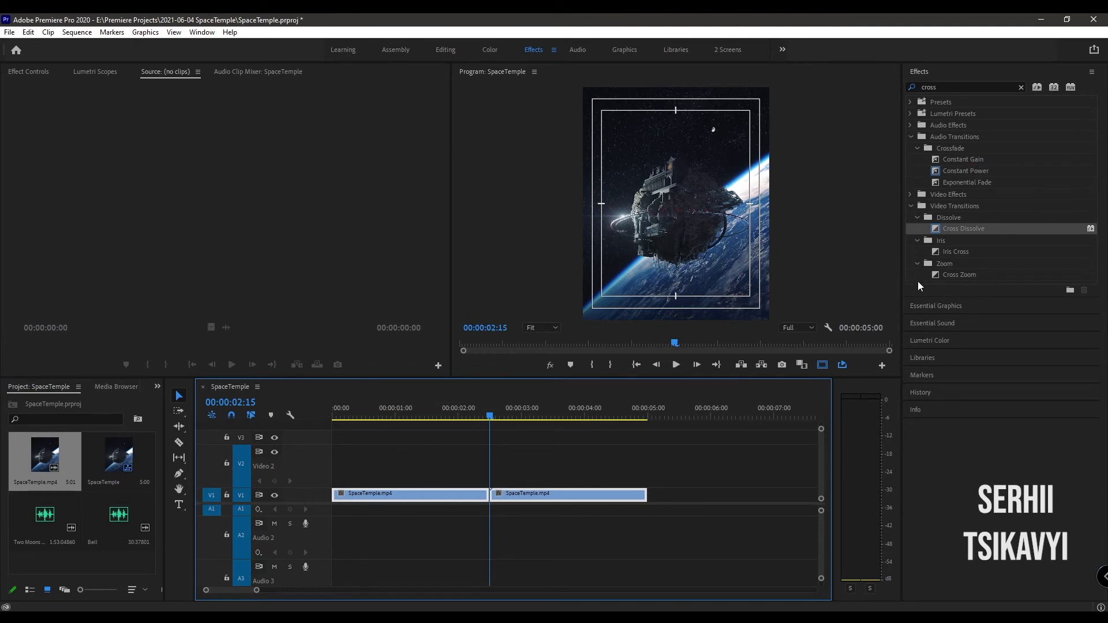
{"action": "left_click", "coordinate": [468, 514]}
{"action": "left_click_drag", "start_coordinate": [436, 488], "coordinate": [434, 480]}
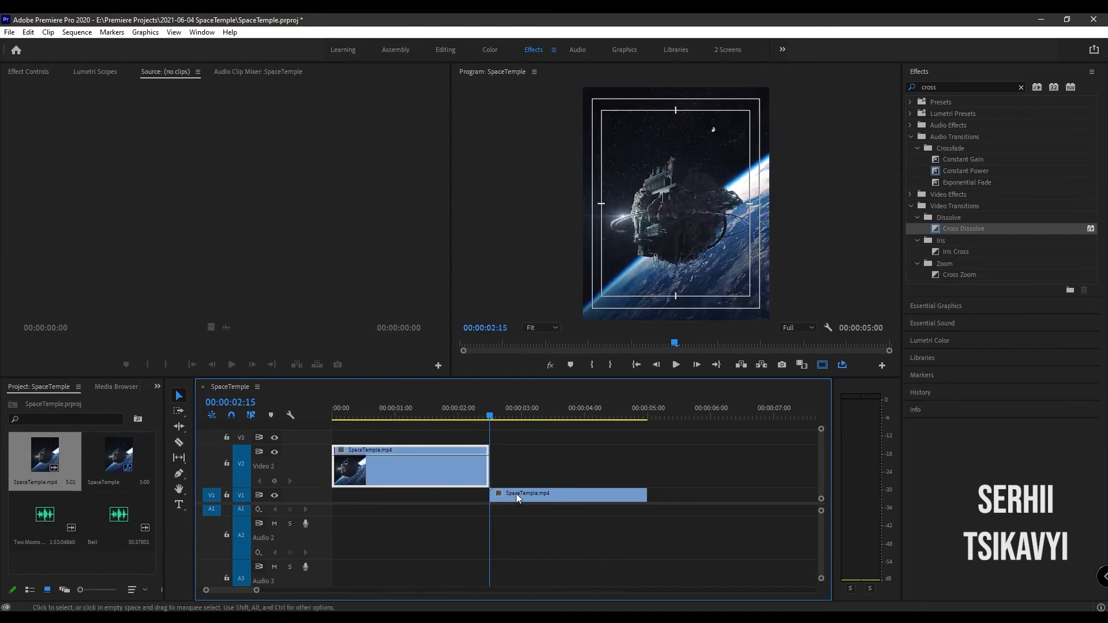
{"action": "left_click_drag", "start_coordinate": [515, 496], "coordinate": [478, 499]}
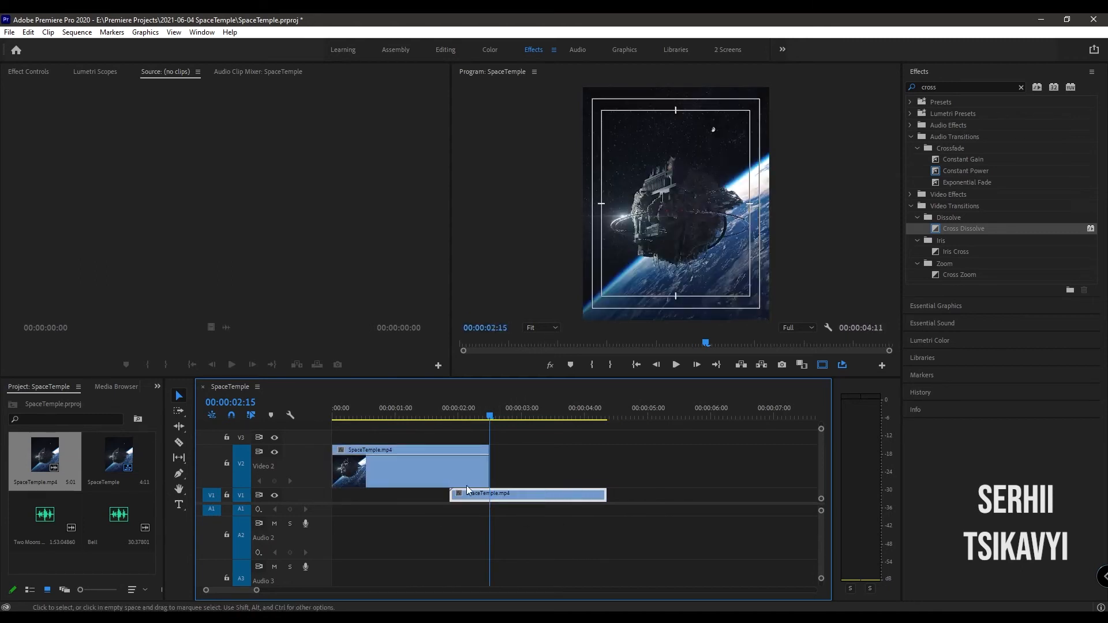
- Keyframe the V2 clip's opacity to fade out to zero over its overlap with the V1 clip, and play the result
{"action": "left_click", "coordinate": [449, 455], "text": "ctrl"}
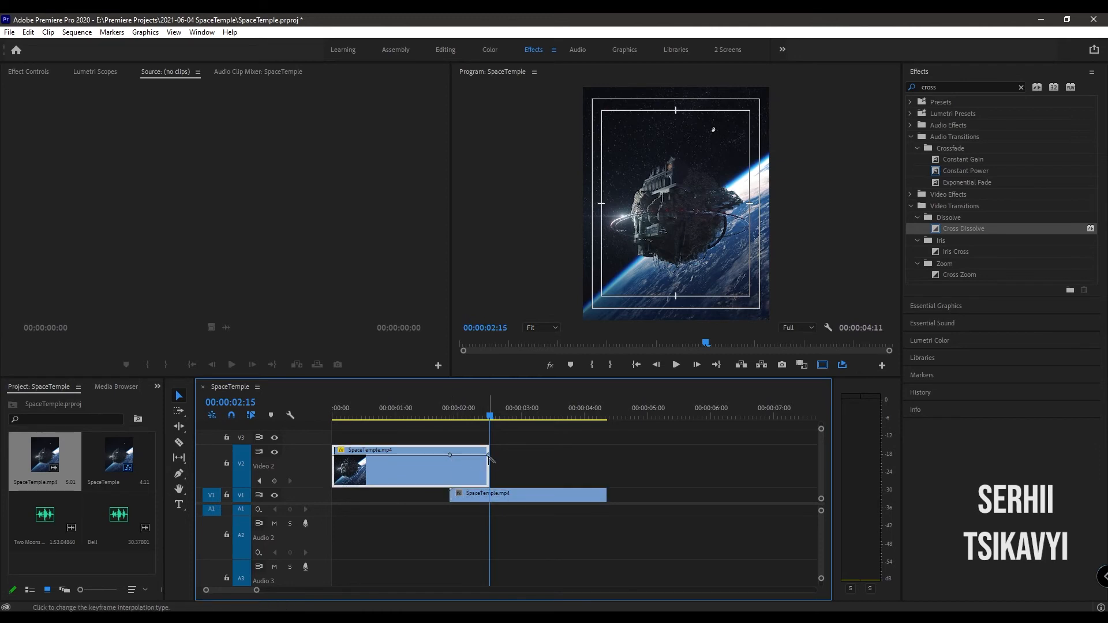
{"action": "left_click_drag", "start_coordinate": [489, 459], "coordinate": [489, 507]}
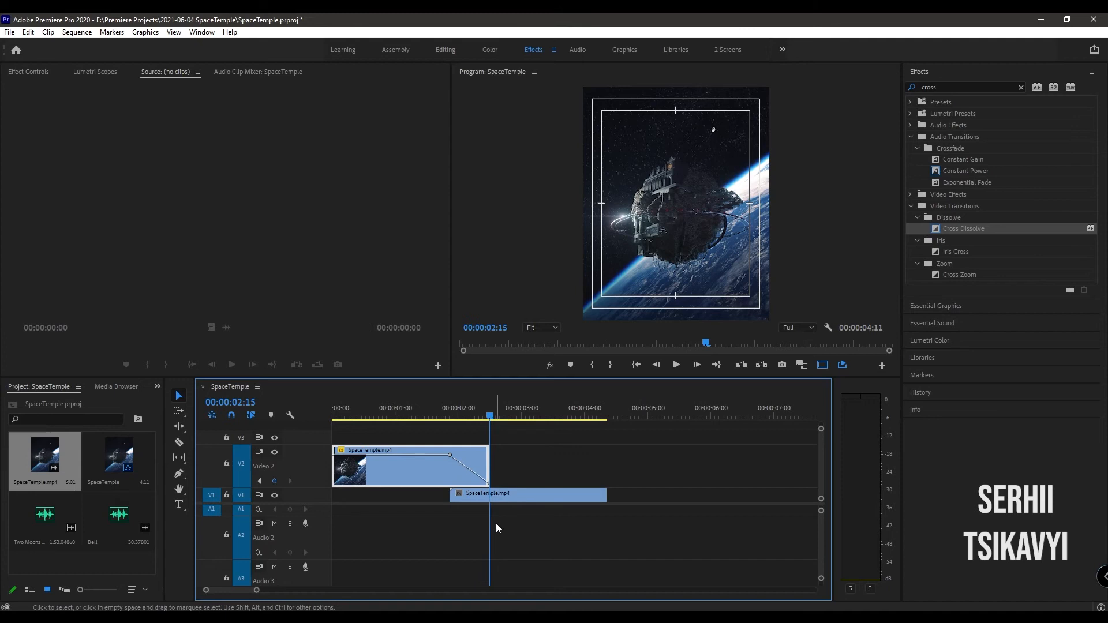
{"action": "left_click", "coordinate": [435, 406]}
{"action": "key", "text": "space"}
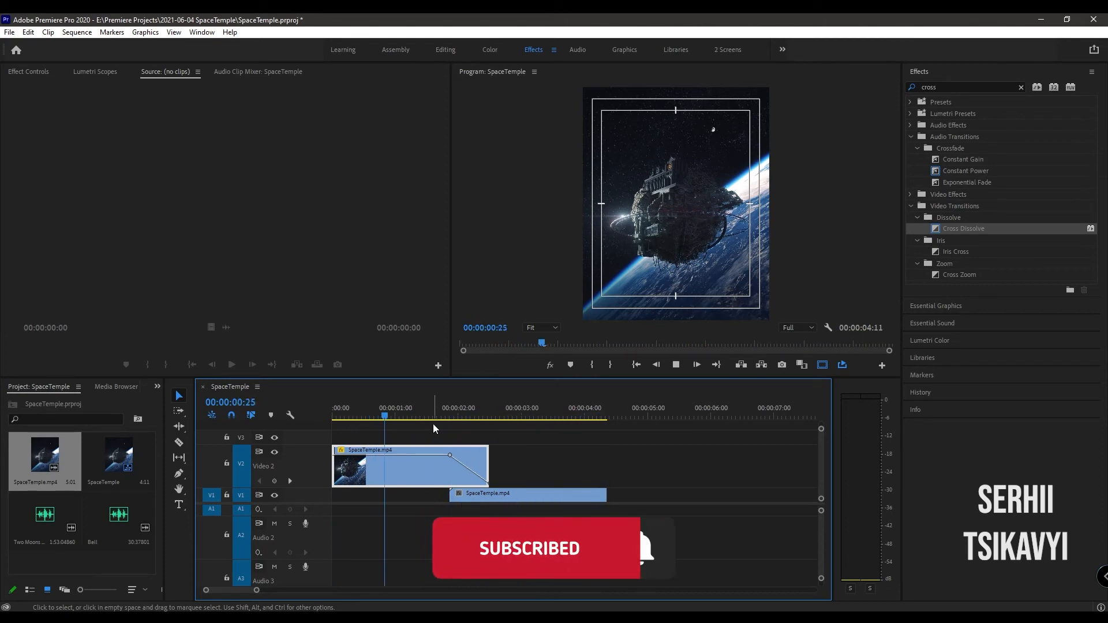
{"action": "key", "text": "space"}
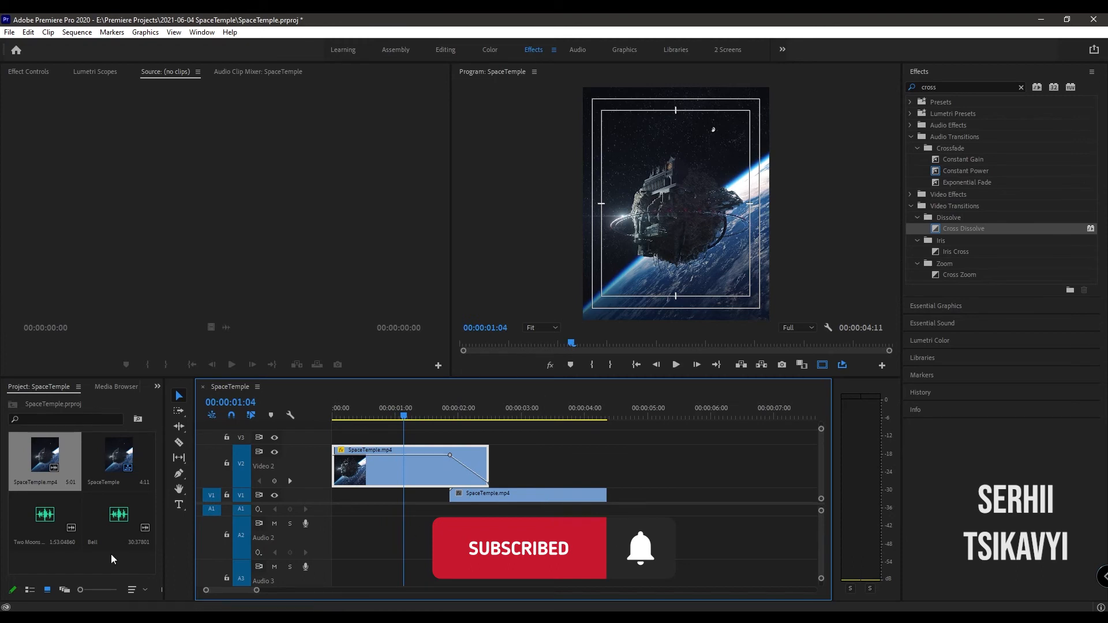
- Place the Two Moons music on audio track A2 from the sequence start and play it with the video
{"action": "left_click", "coordinate": [41, 523]}
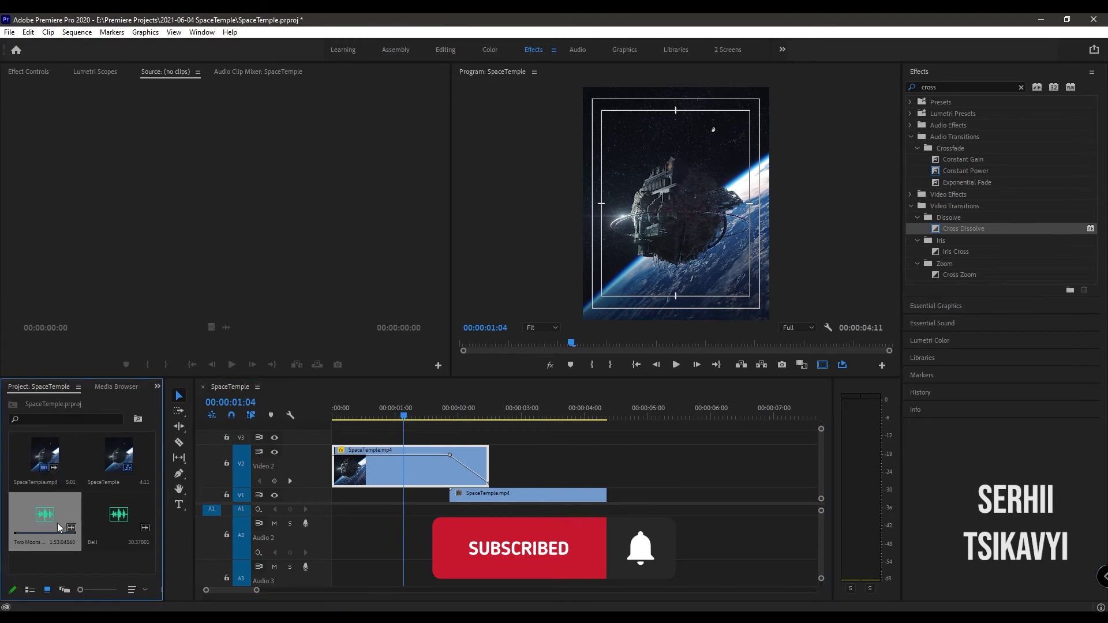
{"action": "left_click_drag", "start_coordinate": [52, 518], "coordinate": [342, 537]}
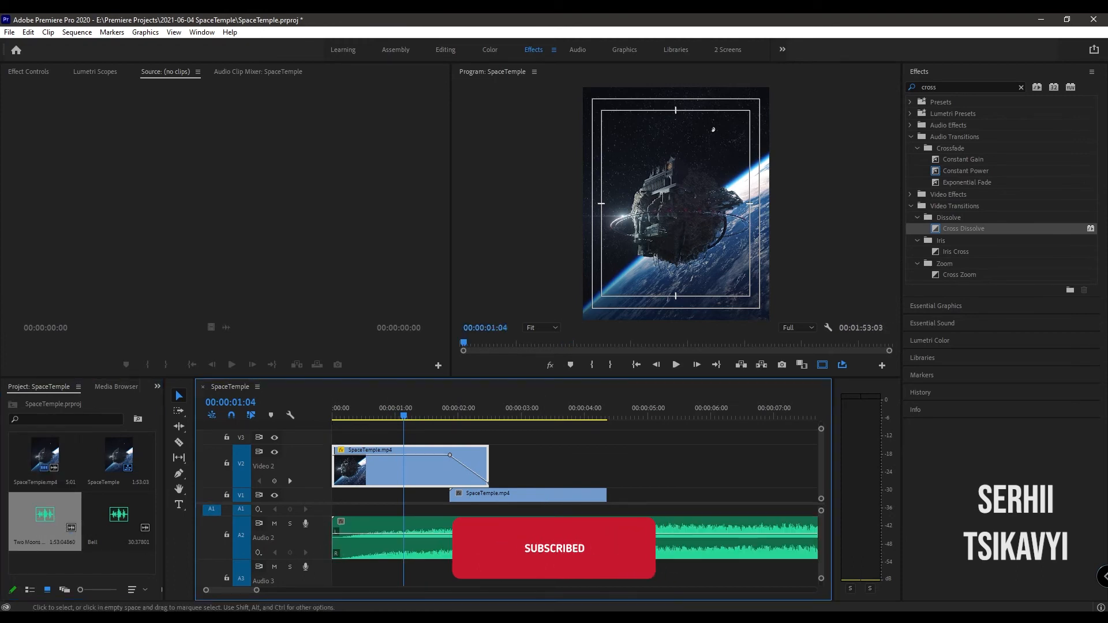
{"action": "key", "text": "space"}
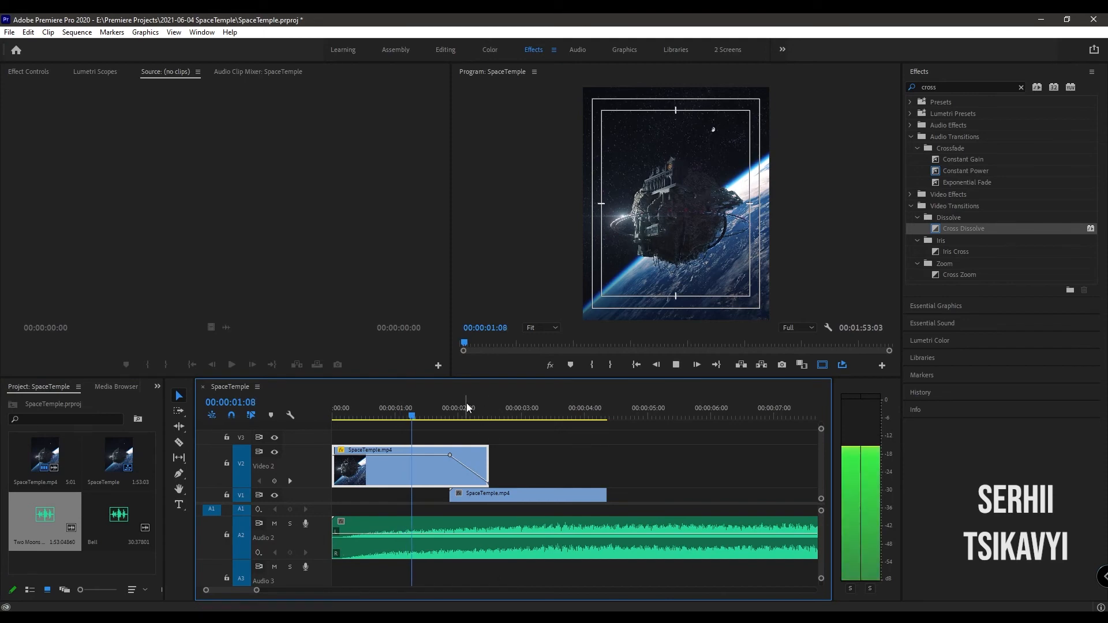
{"action": "key", "text": "space"}
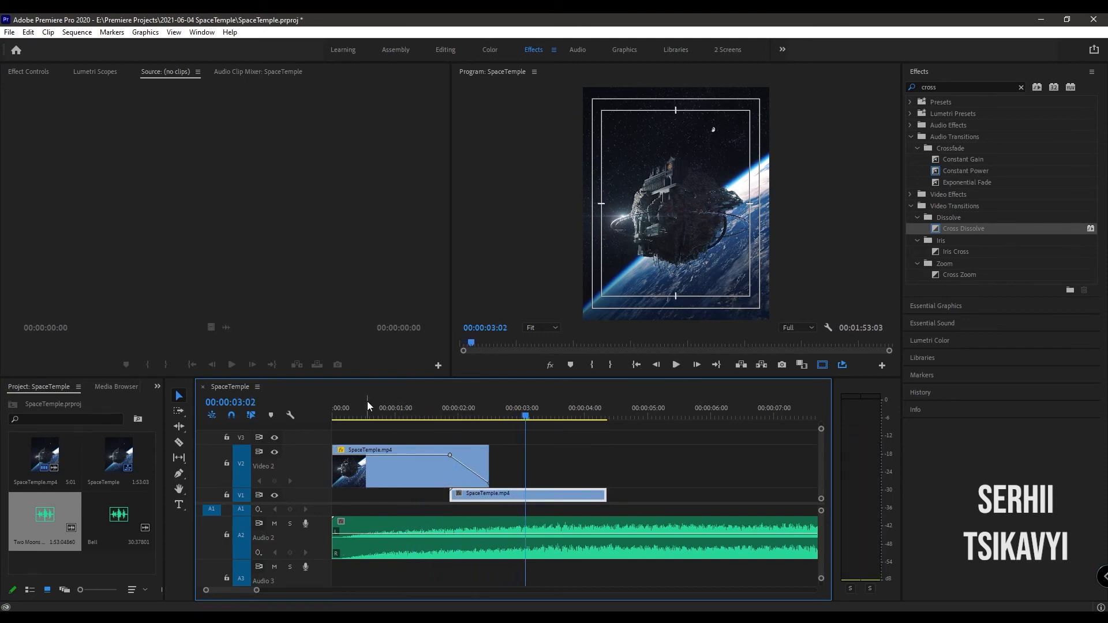
- Remove about three seconds from the music's quiet opening, align the rest with the sequence start and play it
{"action": "mouse_move", "coordinate": [355, 532]}
{"action": "left_mouse_down"}
{"action": "mouse_move", "coordinate": [542, 531]}
{"action": "mouse_move", "coordinate": [343, 531]}
{"action": "left_mouse_up"}
{"action": "key", "text": "Home"}
{"action": "key", "text": "space"}
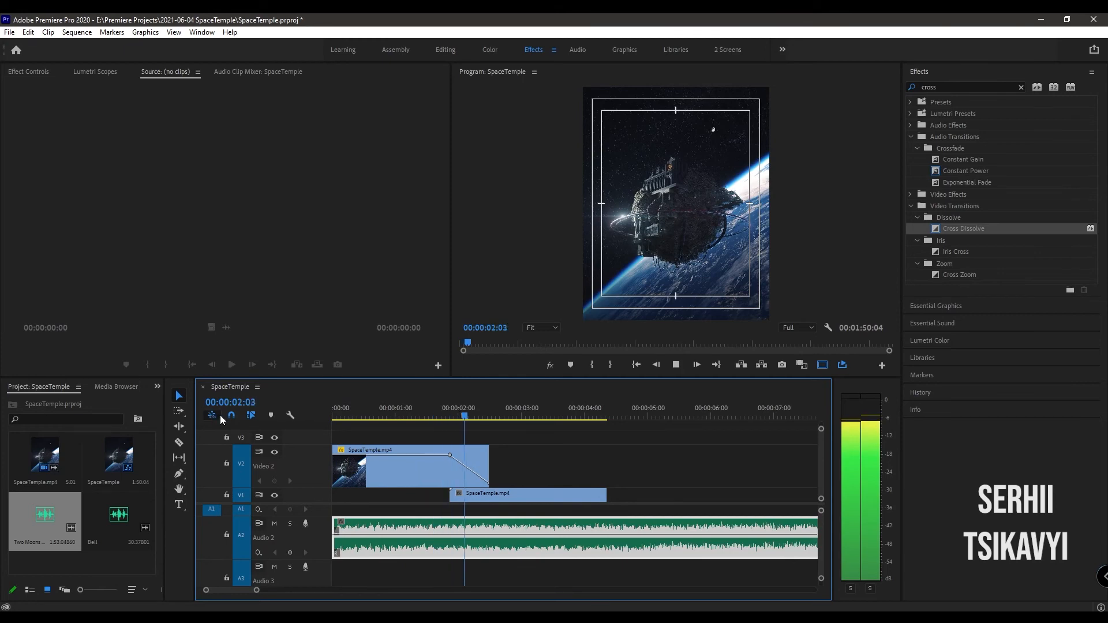
{"action": "key", "text": "space"}
- Split the music on A2 at the video's end, 00:00:04:11, and delete the part beyond it
{"action": "left_click", "coordinate": [233, 402]}
{"action": "type", "text": "500"}
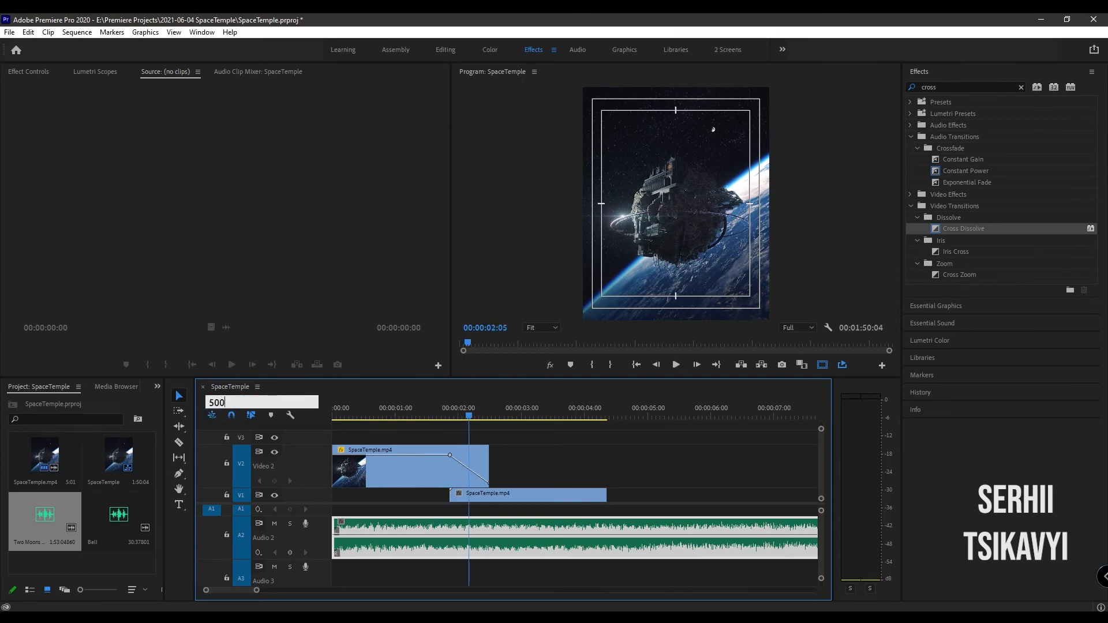
{"action": "key", "text": "Return"}
{"action": "key", "text": "Up"}
{"action": "key", "text": "ctrl+k"}
{"action": "left_click", "coordinate": [658, 545]}
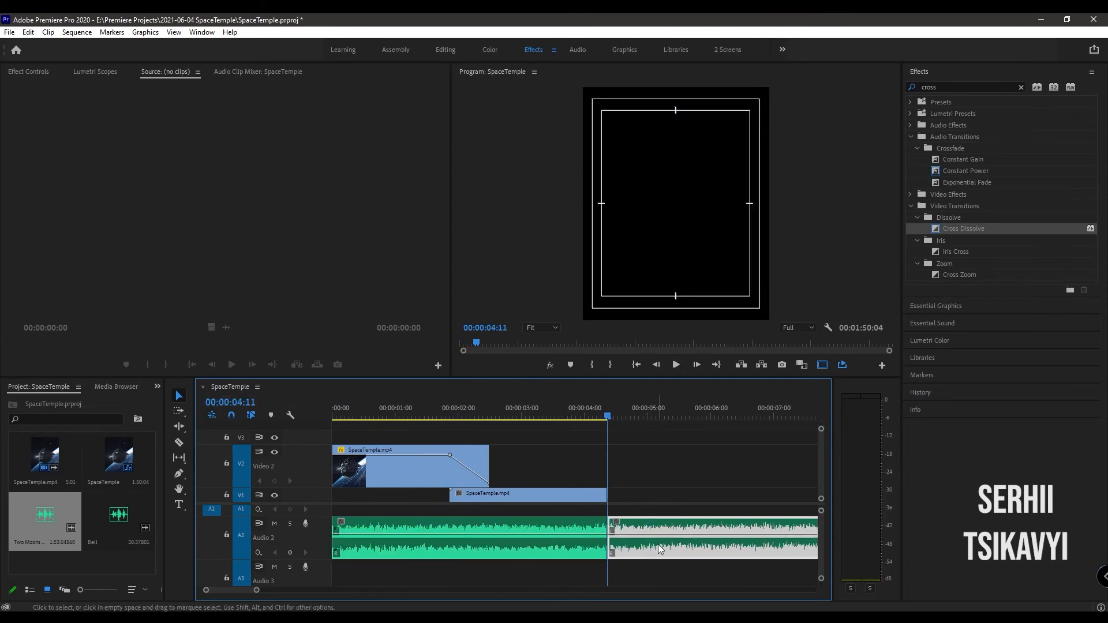
{"action": "key", "text": "Delete"}
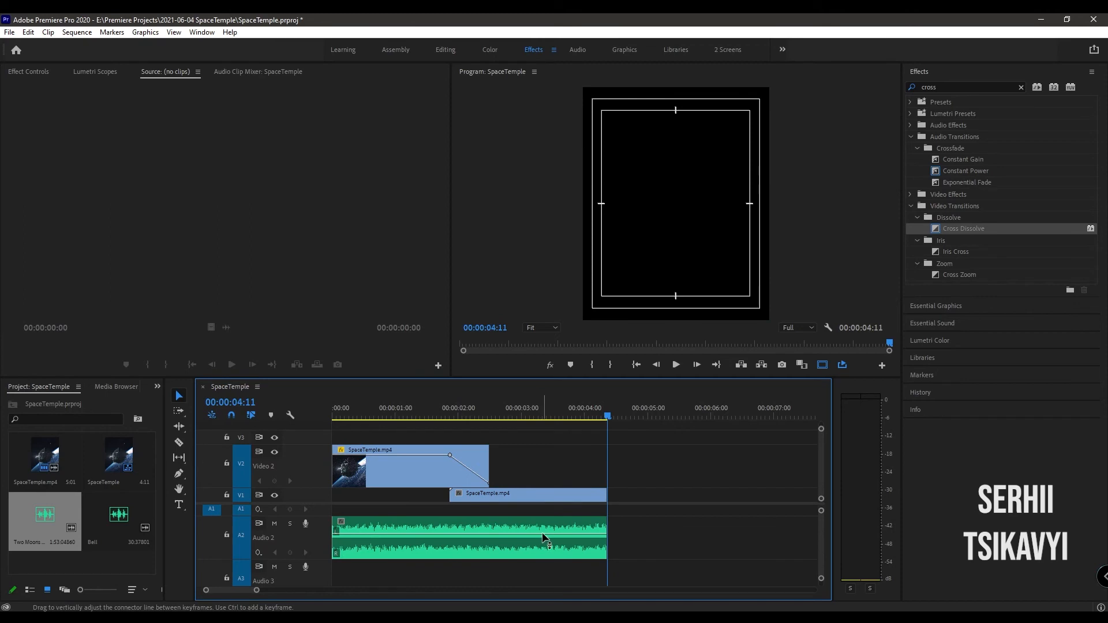
- Split the music at 00:00:02:05 and place its two halves in swapped order on track A1
{"action": "left_click", "coordinate": [245, 403]}
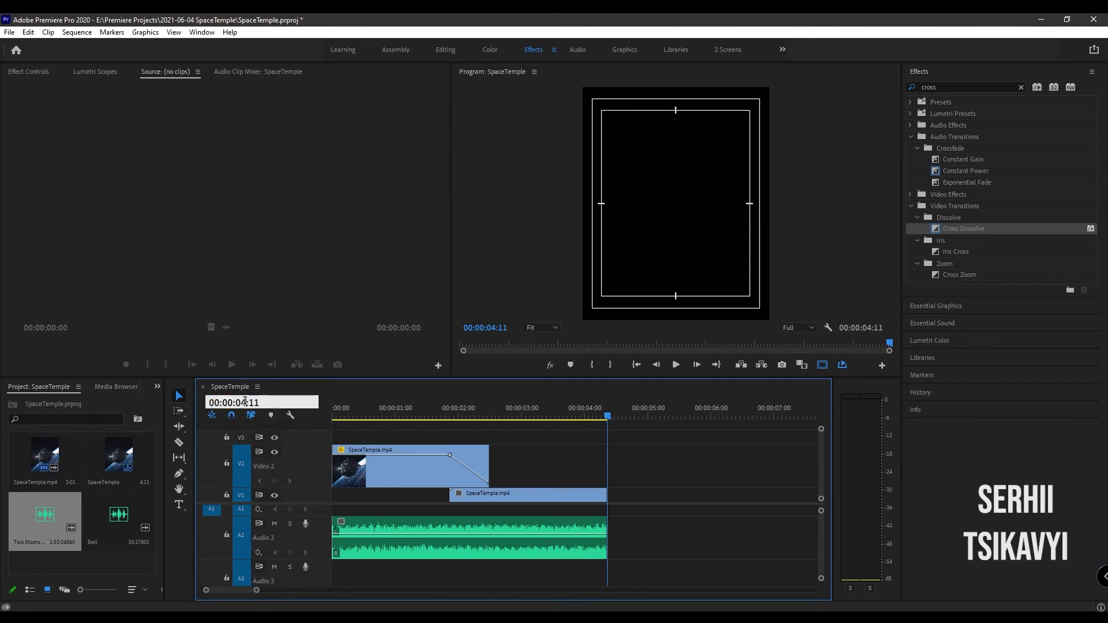
{"action": "left_click_drag", "start_coordinate": [242, 402], "coordinate": [64, 404]}
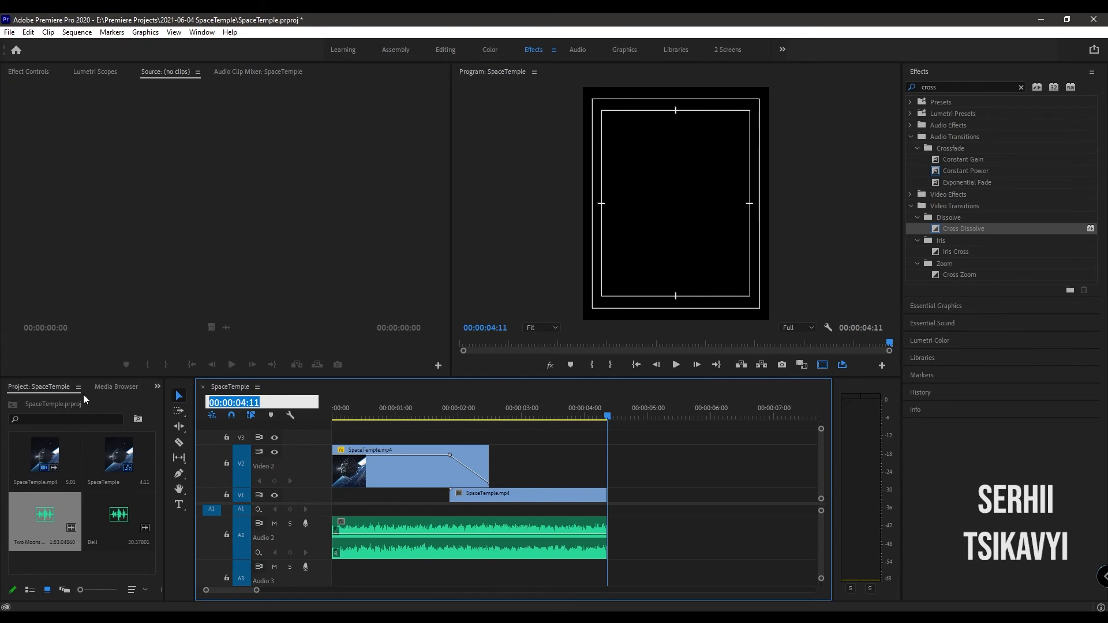
{"action": "type", "text": "205"}
{"action": "key", "text": "Return"}
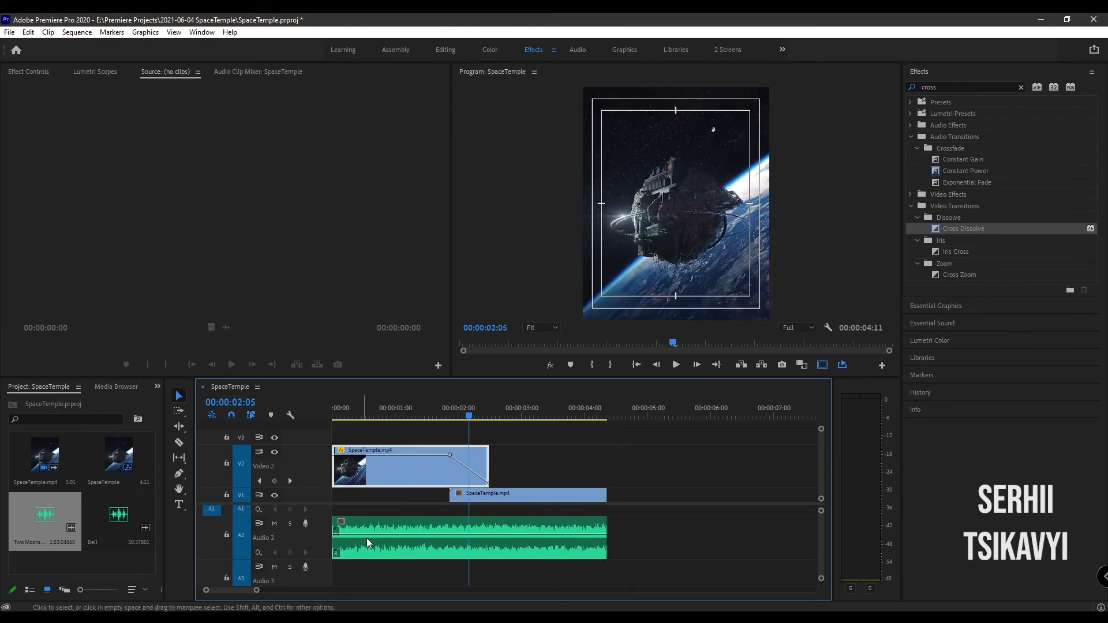
{"action": "left_click", "coordinate": [392, 548]}
{"action": "key", "text": "ctrl+k"}
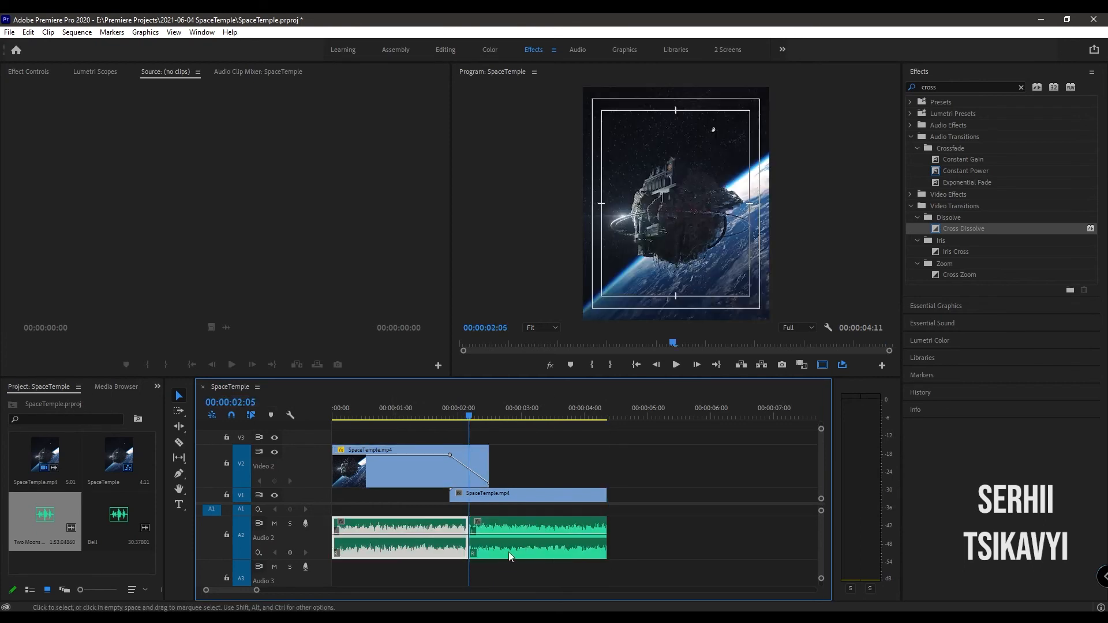
{"action": "left_click_drag", "start_coordinate": [507, 549], "coordinate": [518, 511]}
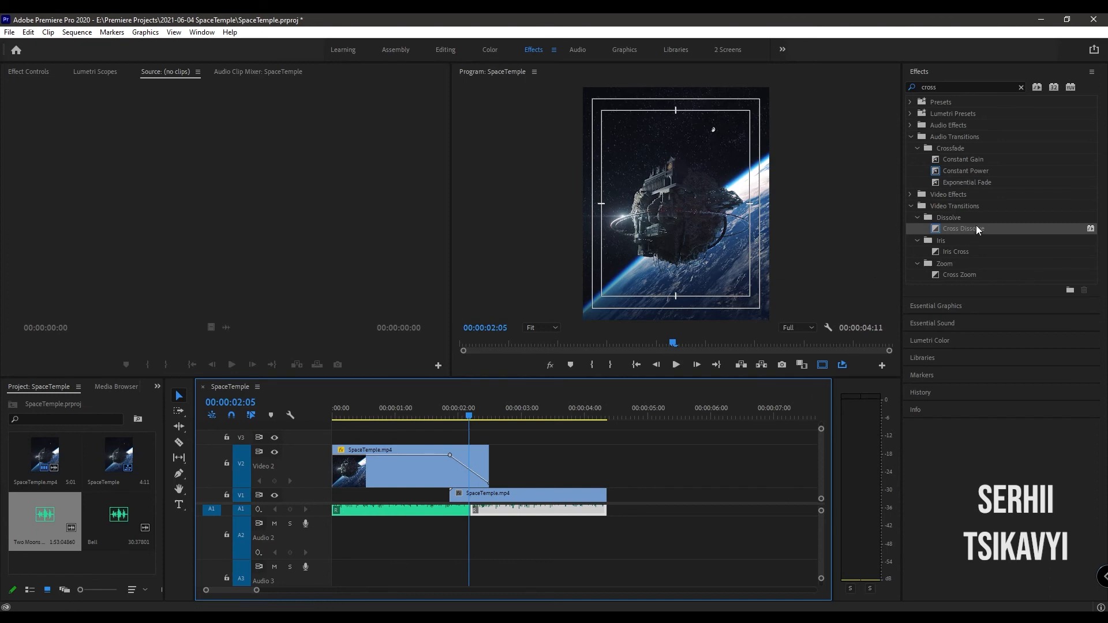
- Apply the Constant Power crossfade to the cut between the two music halves on A1 and play the sequence
{"action": "left_click", "coordinate": [965, 171]}
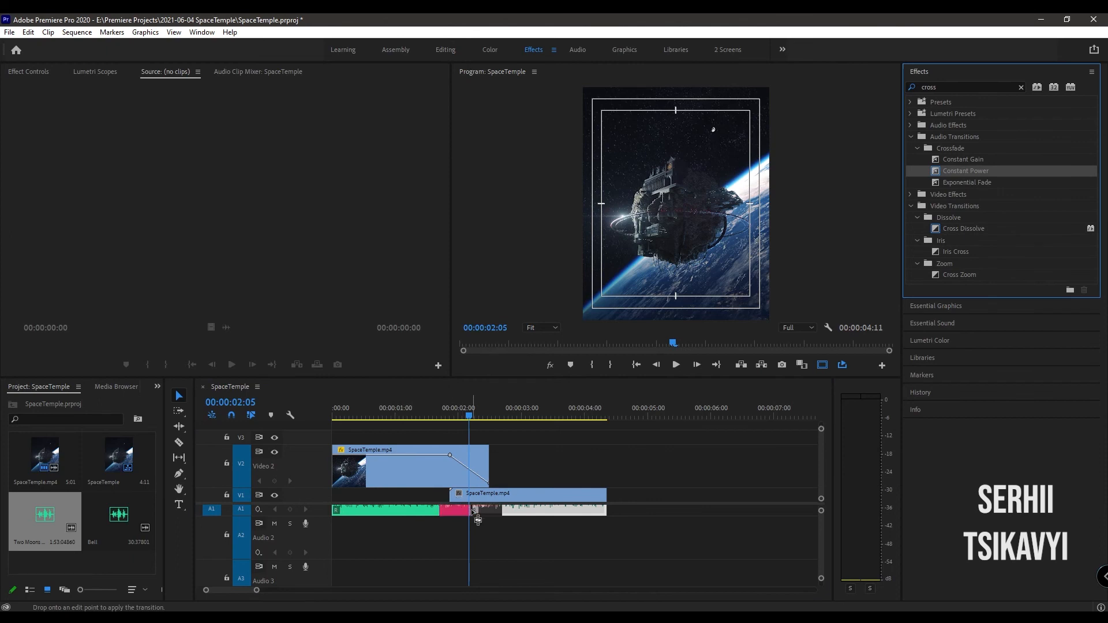
{"action": "scroll", "coordinate": [480, 539], "scroll_direction": "up", "scroll_amount": 2}
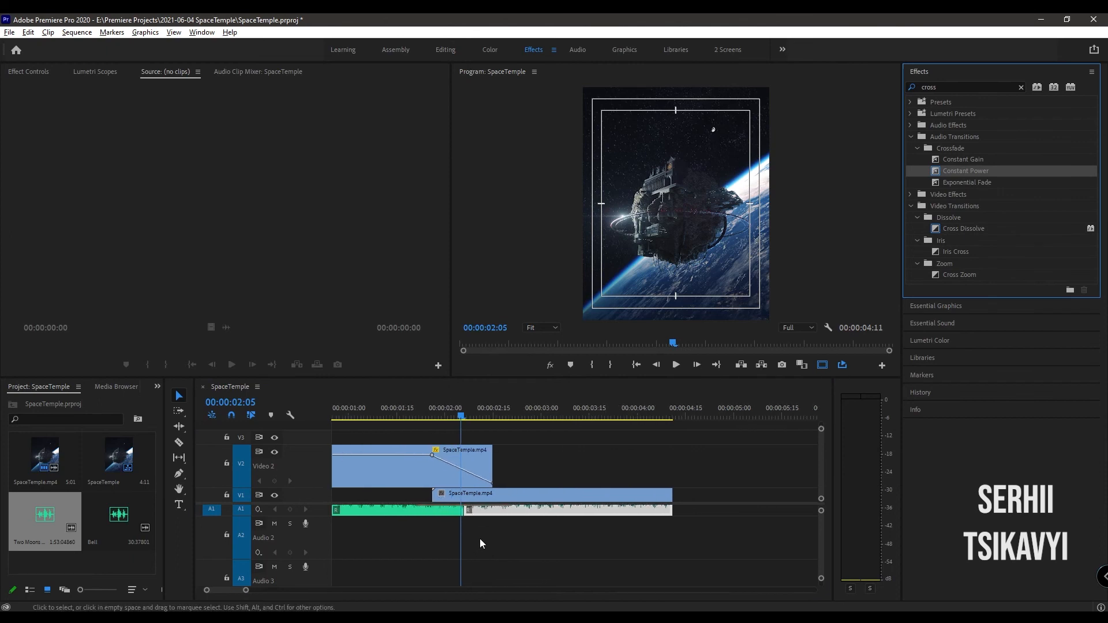
{"action": "scroll", "coordinate": [419, 562], "scroll_direction": "up", "scroll_amount": 2}
{"action": "left_click", "coordinate": [379, 392]}
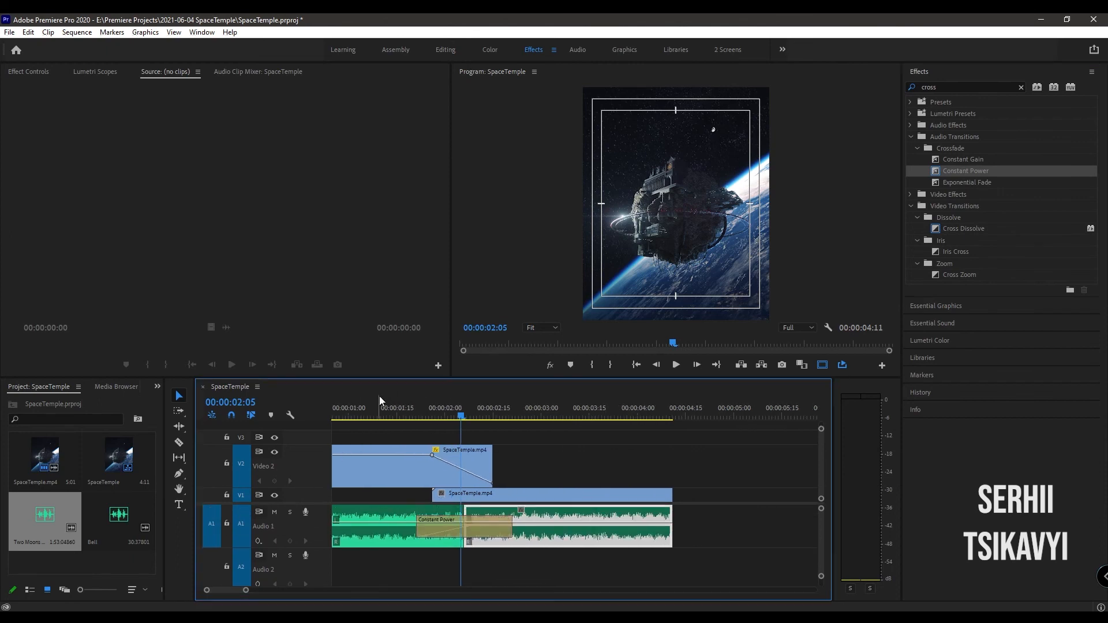
{"action": "key", "text": "space"}
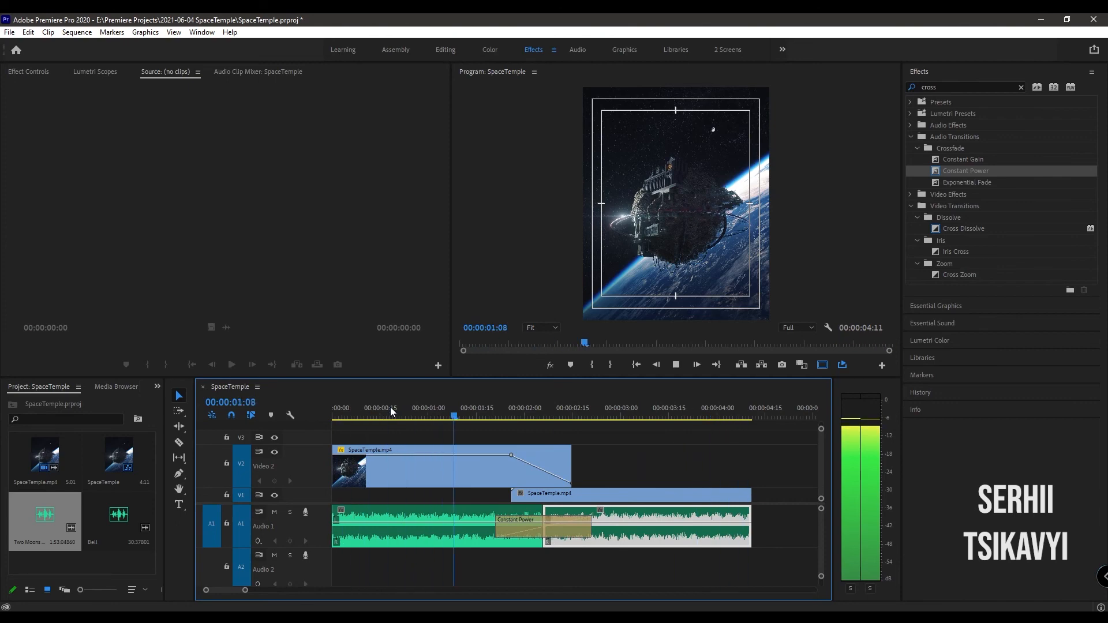
- Place the Bell audio on track A2 from the sequence start
{"action": "left_click", "coordinate": [446, 533]}
{"action": "left_click", "coordinate": [130, 532]}
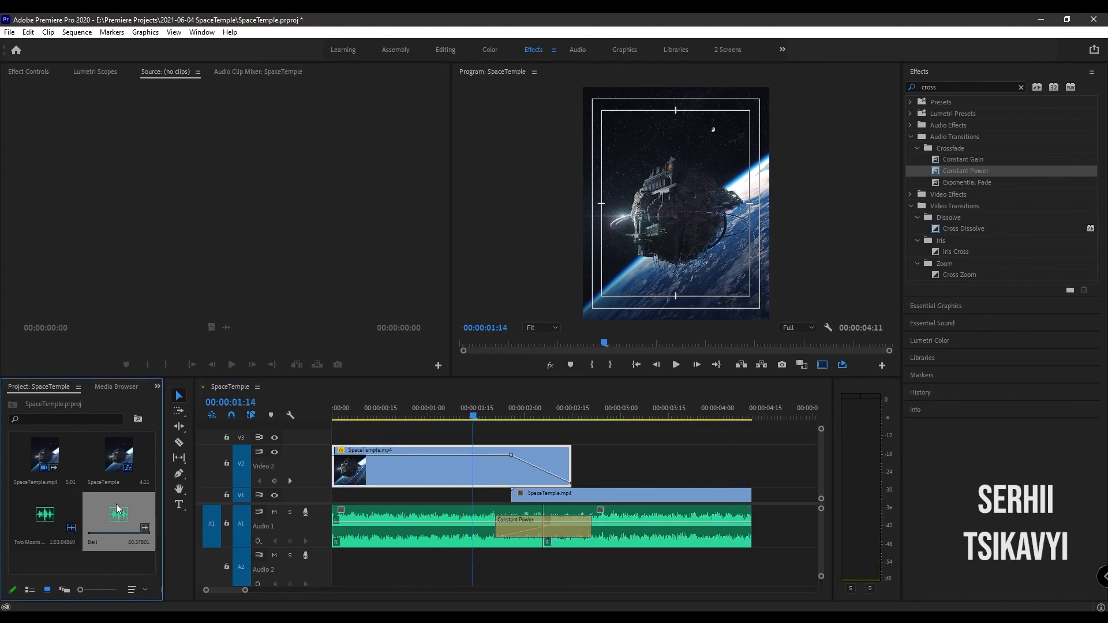
{"action": "left_click_drag", "start_coordinate": [117, 508], "coordinate": [341, 567]}
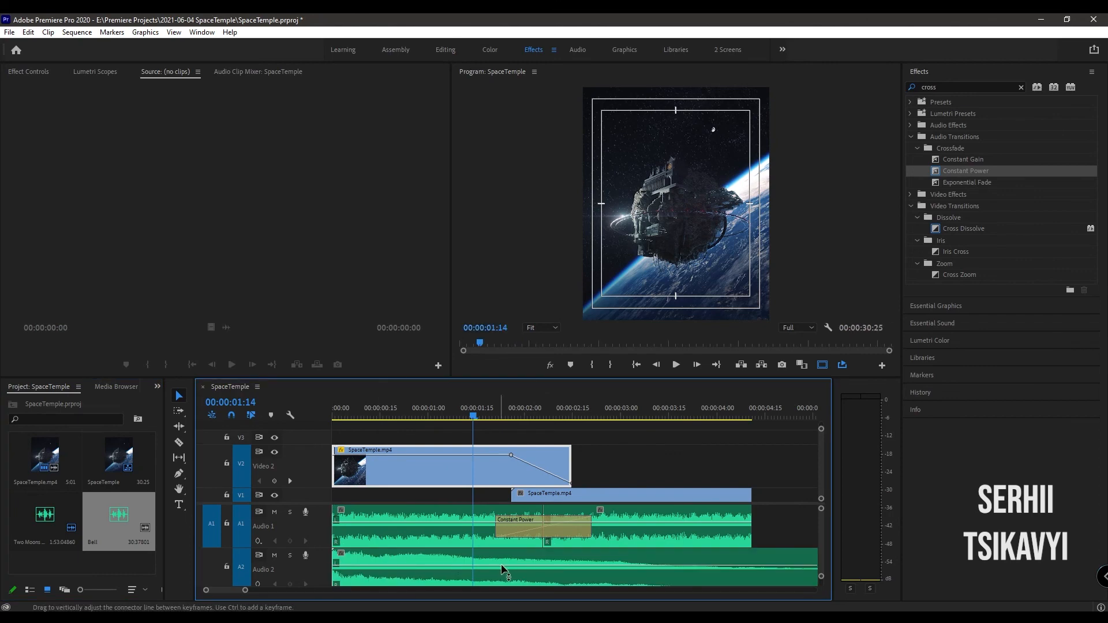
- Split the Bell clip at the start of its last bell strike, 00:00:23:27, and delete the part before it
{"action": "key", "text": "minus"}
{"action": "scroll", "coordinate": [518, 565], "scroll_direction": "down", "scroll_amount": 3, "text": "alt"}
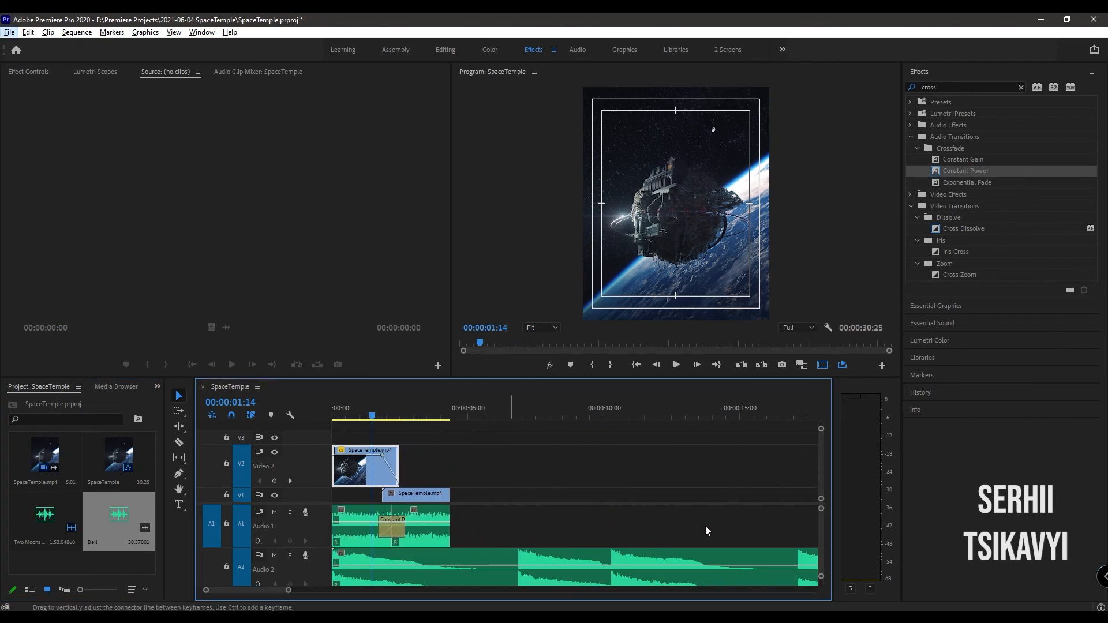
{"action": "scroll", "coordinate": [288, 590], "scroll_direction": "down", "scroll_amount": 6}
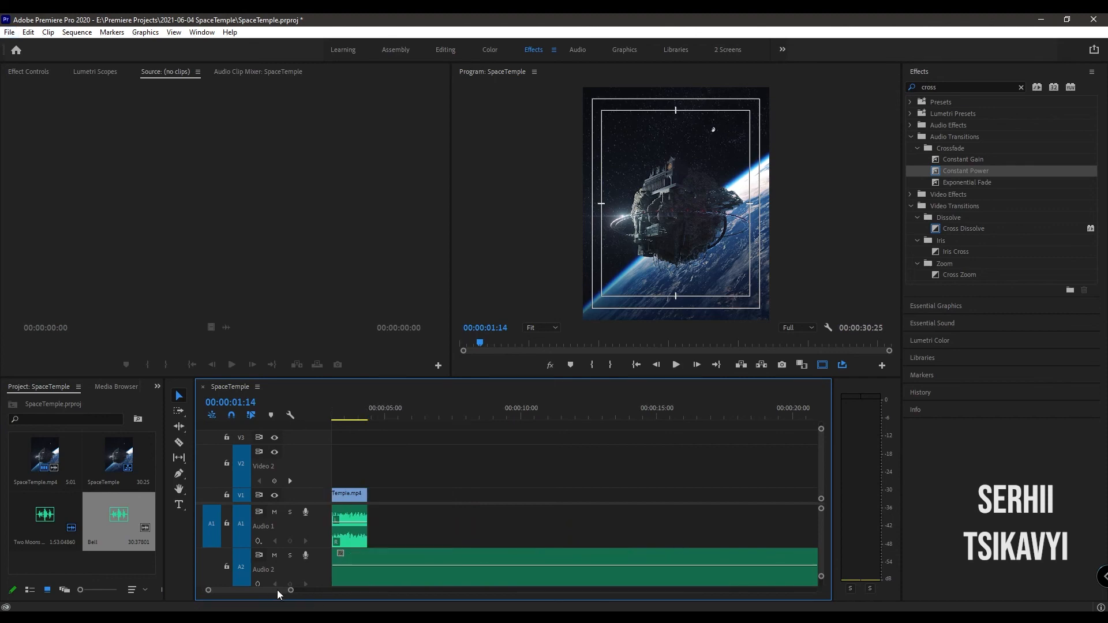
{"action": "left_click", "coordinate": [442, 412]}
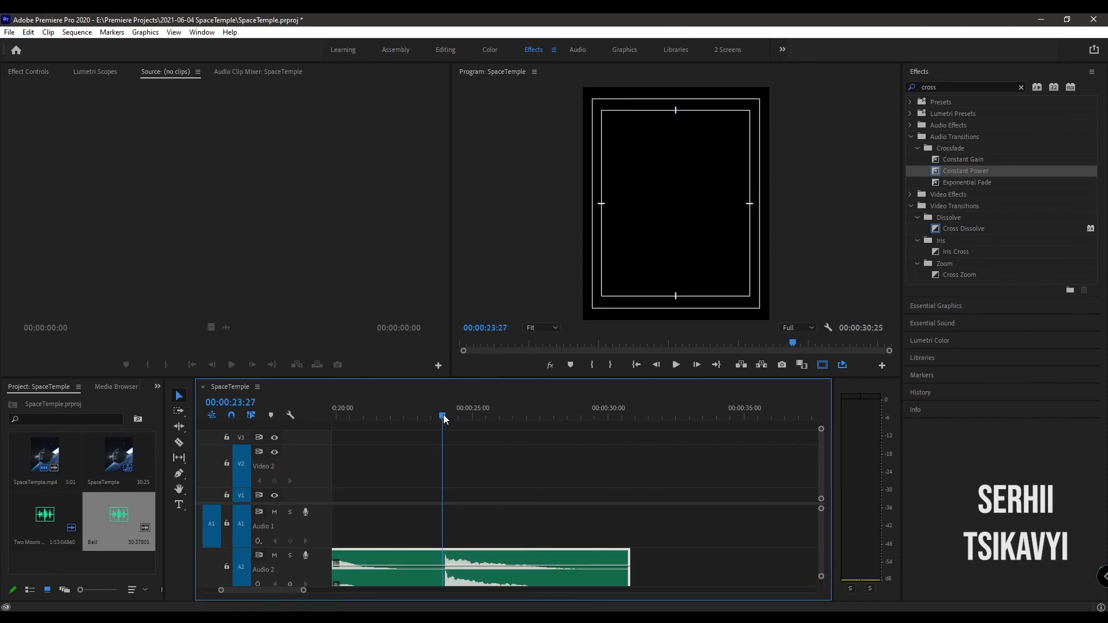
{"action": "key", "text": "ctrl+k"}
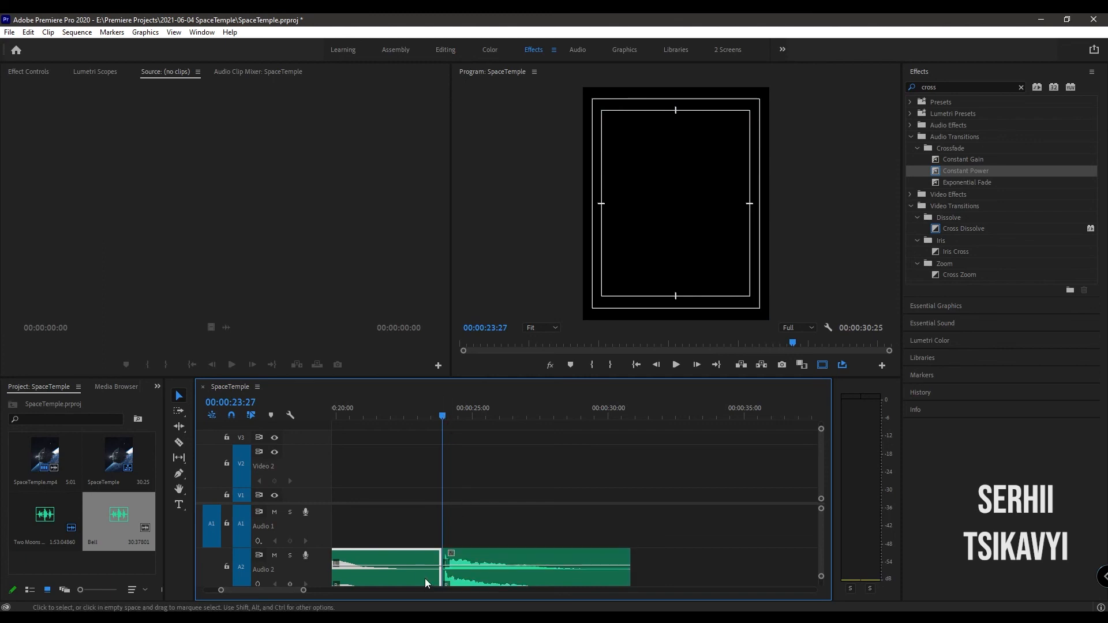
{"action": "key", "text": "Delete"}
- Move the remaining Bell clip to the sequence start on A2, trim its end to 00:00:04:11 and return the playhead to 00:00:00:00
{"action": "scroll", "coordinate": [414, 560], "scroll_direction": "up", "scroll_amount": 2}
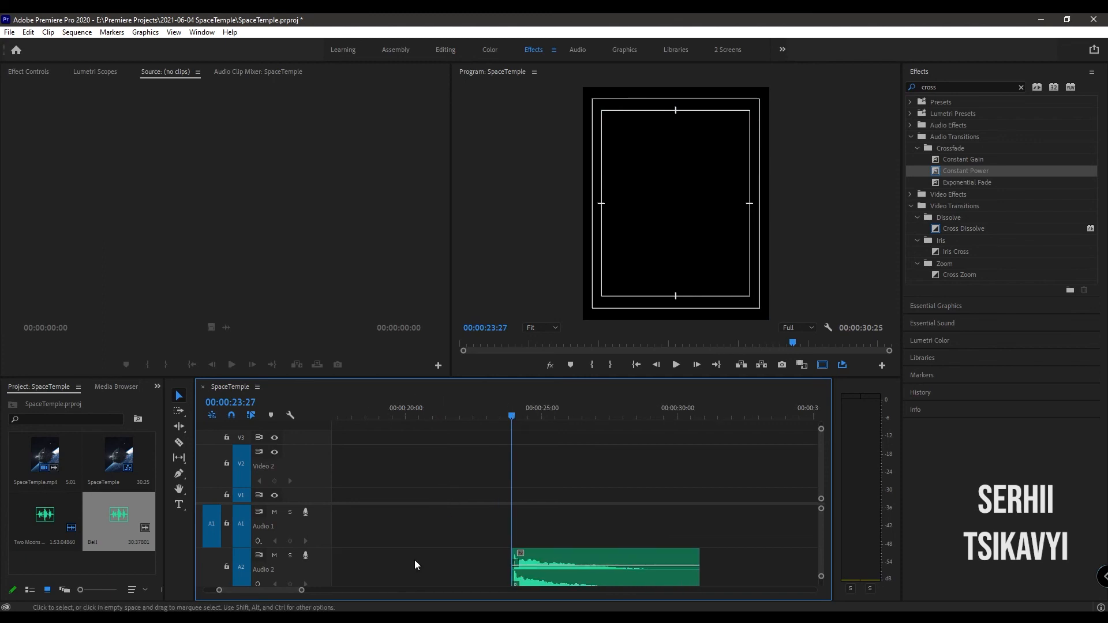
{"action": "scroll", "coordinate": [421, 559], "scroll_direction": "down", "scroll_amount": 3}
{"action": "scroll", "coordinate": [423, 559], "scroll_direction": "up", "scroll_amount": 3}
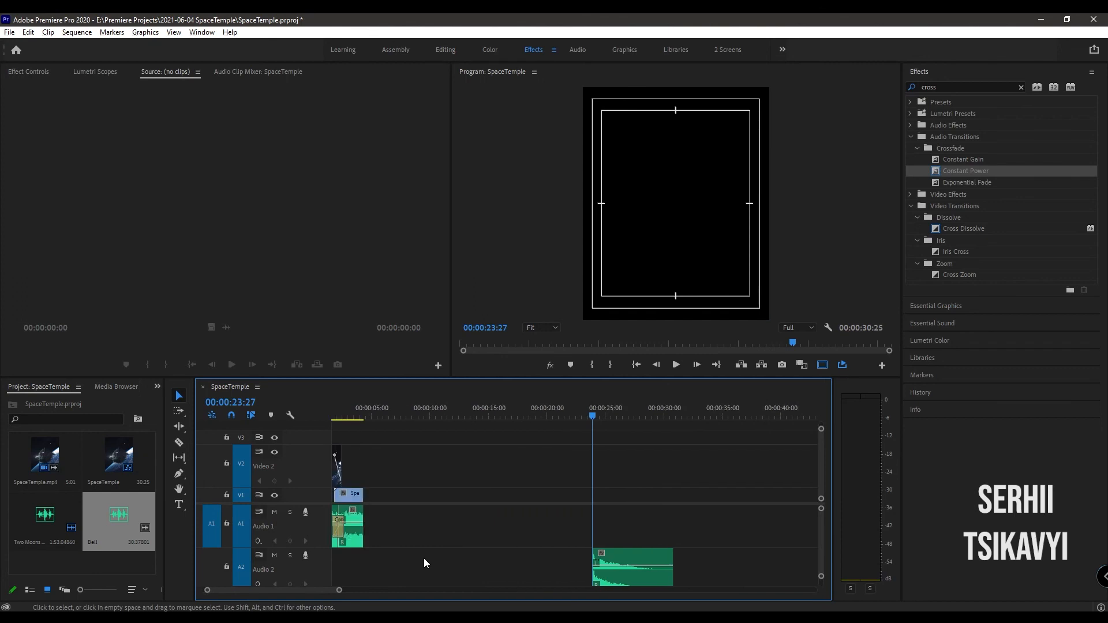
{"action": "left_click_drag", "start_coordinate": [655, 556], "coordinate": [381, 568]}
{"action": "left_click", "coordinate": [340, 413]}
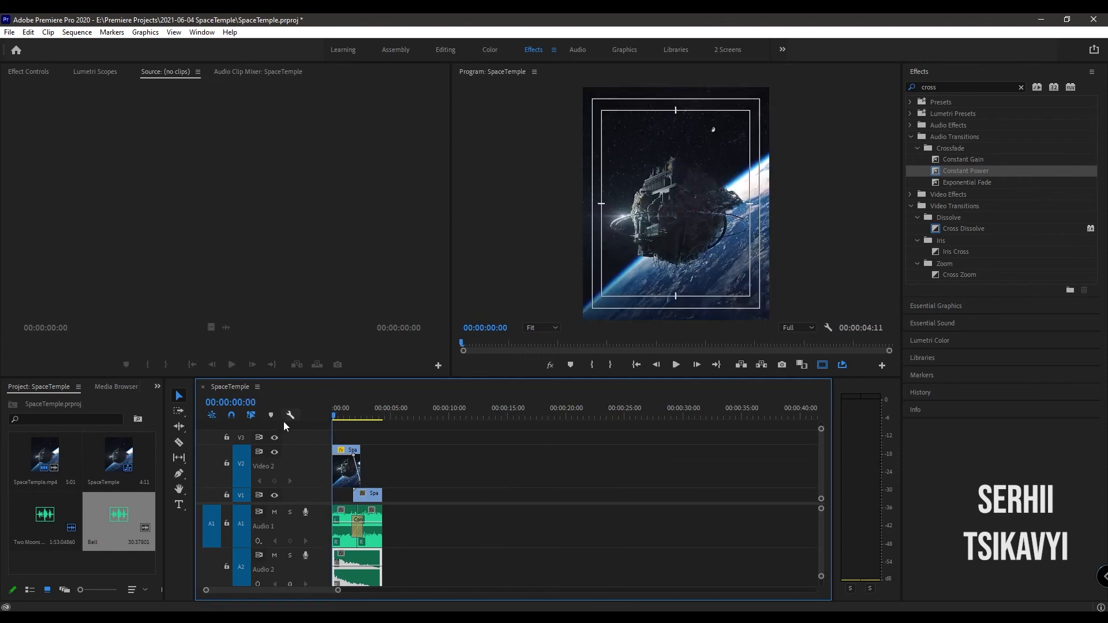
- Play the sequence, lower the Bell clip's volume level to about -16.10 dB and listen to the mix
{"action": "key", "text": "space"}
{"action": "key", "text": "space"}
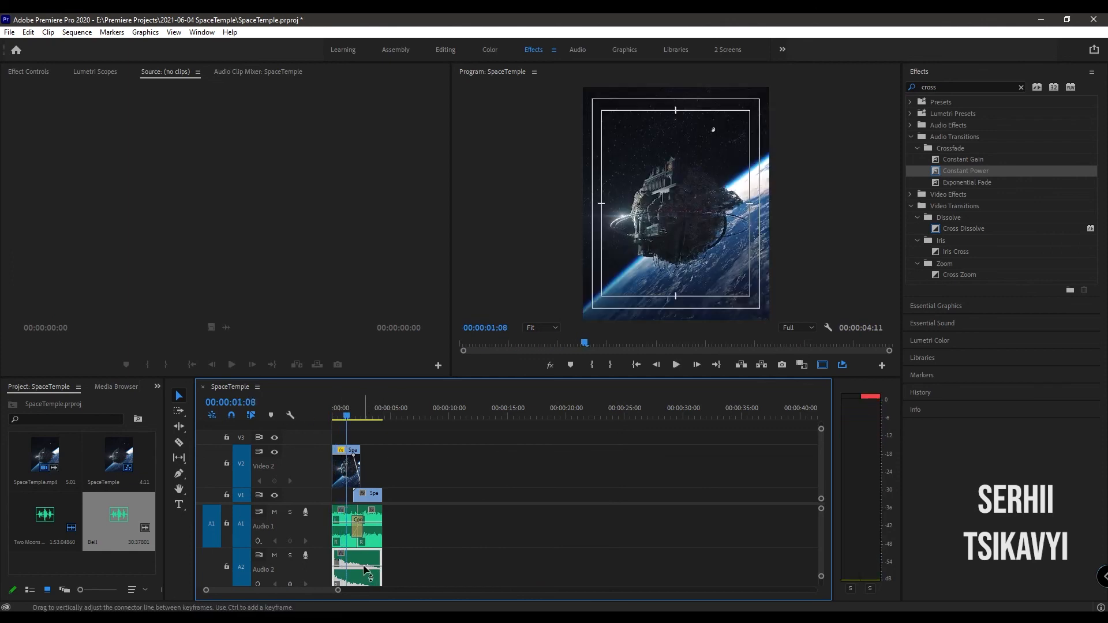
{"action": "left_click_drag", "start_coordinate": [365, 566], "coordinate": [366, 576]}
{"action": "key", "text": "space"}
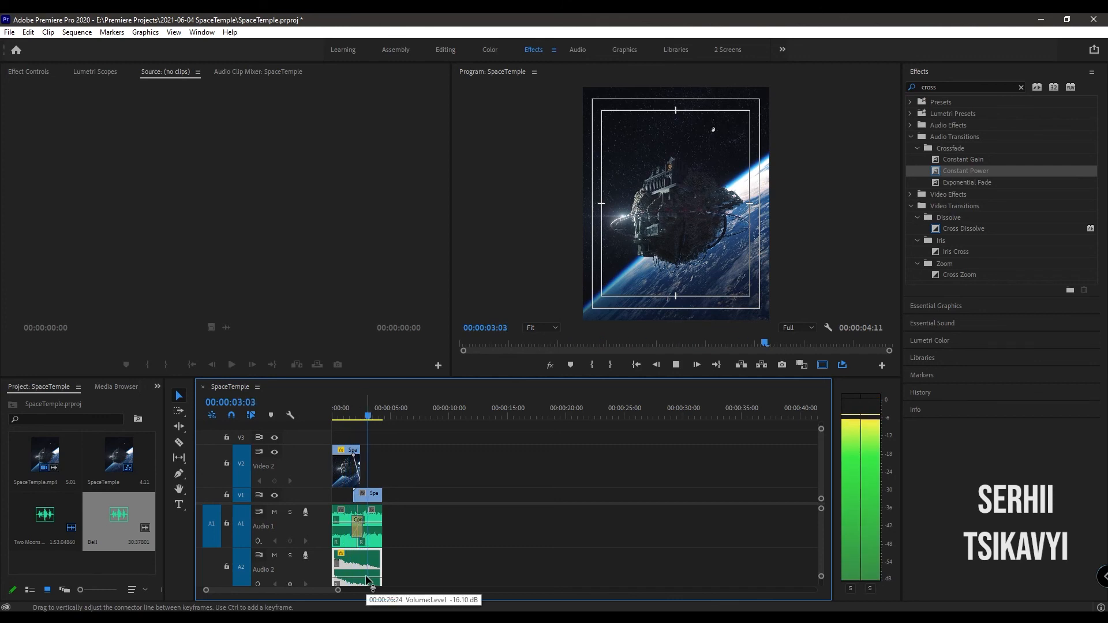